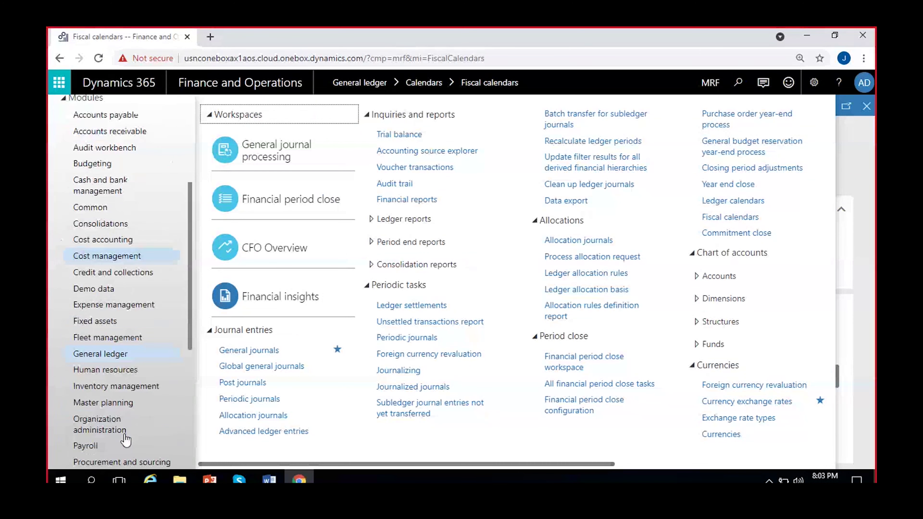
Open the Ledger calendars page under the General ledger module's Calendars section and dismiss the edit notice
drag(480, 464, 705, 470)
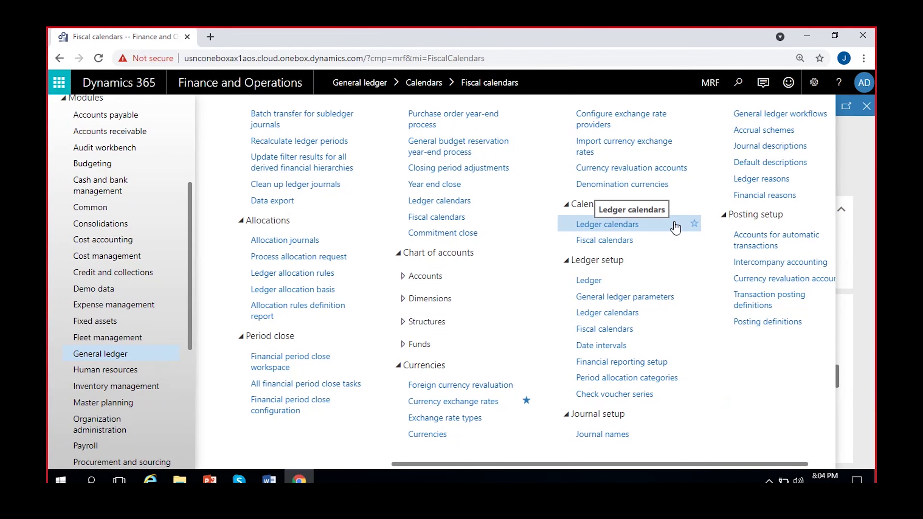
click(642, 229)
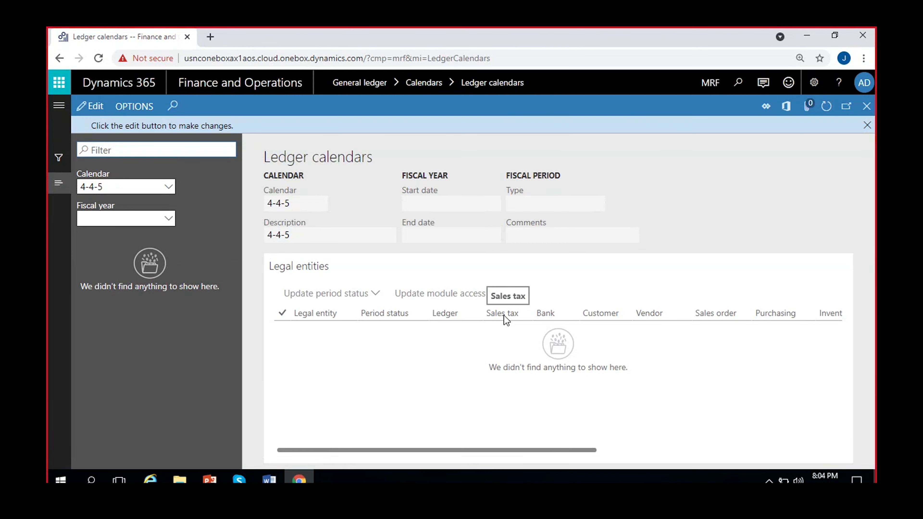
click(868, 125)
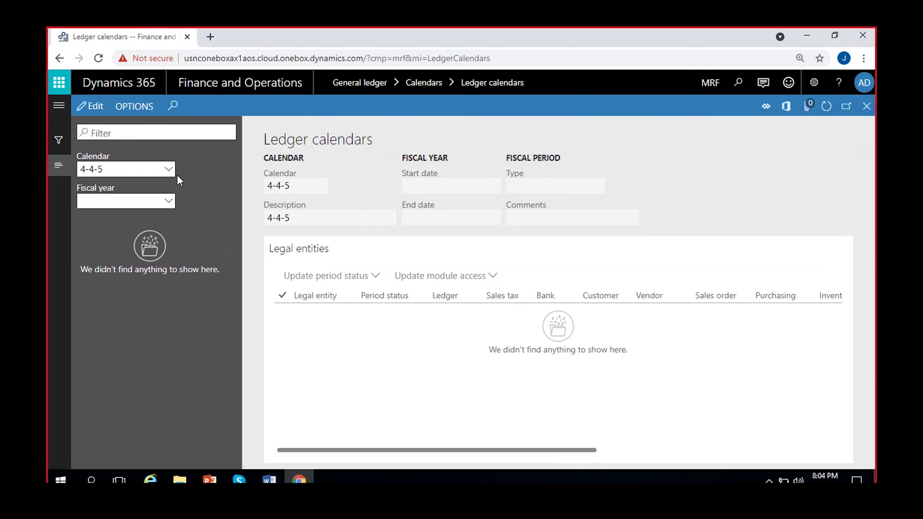
Choose the MRF Cal calendar and display the legal entities for its Period 1
click(170, 171)
click(168, 169)
scroll(171, 255, down, 5)
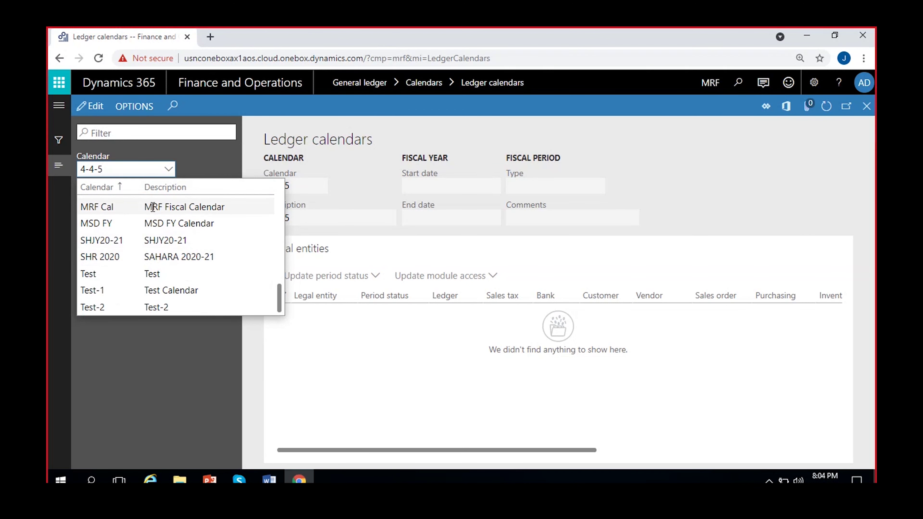
click(160, 205)
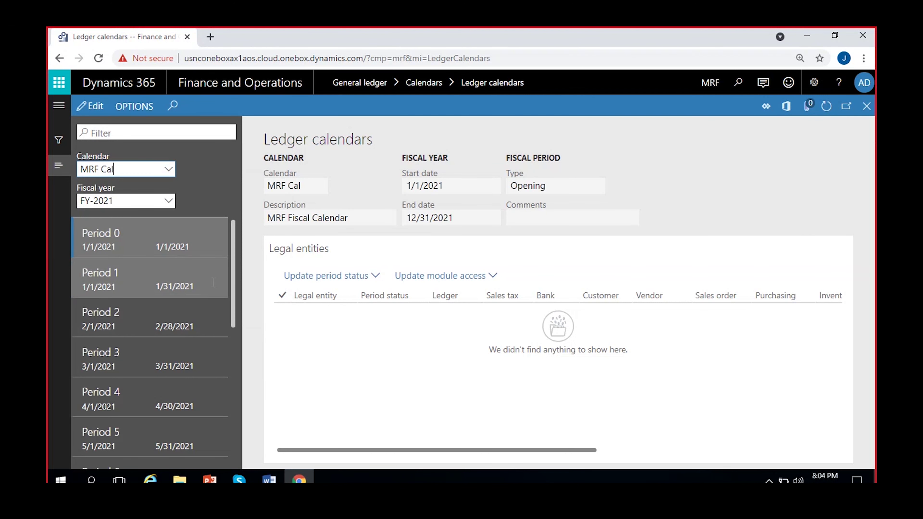
click(213, 282)
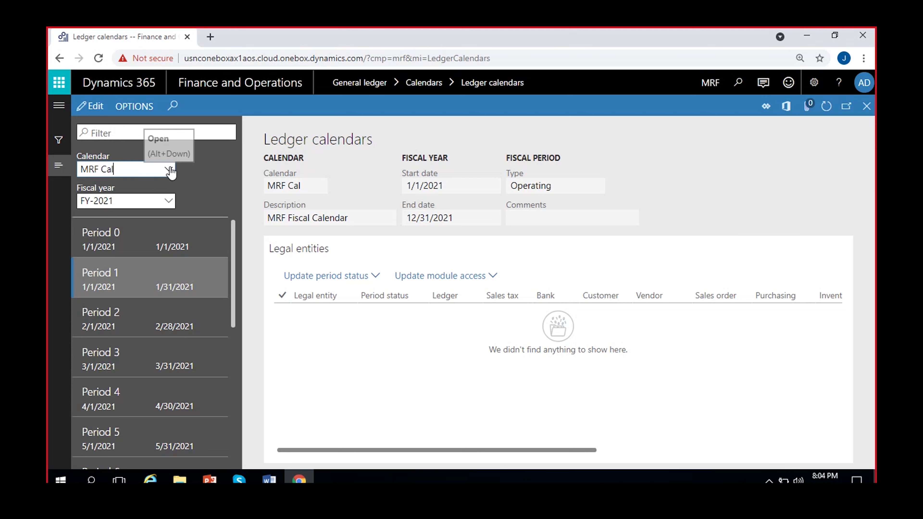
Switch the ledger calendar to Fiscal and look through its 2021 periods from Opening to Closing
click(170, 171)
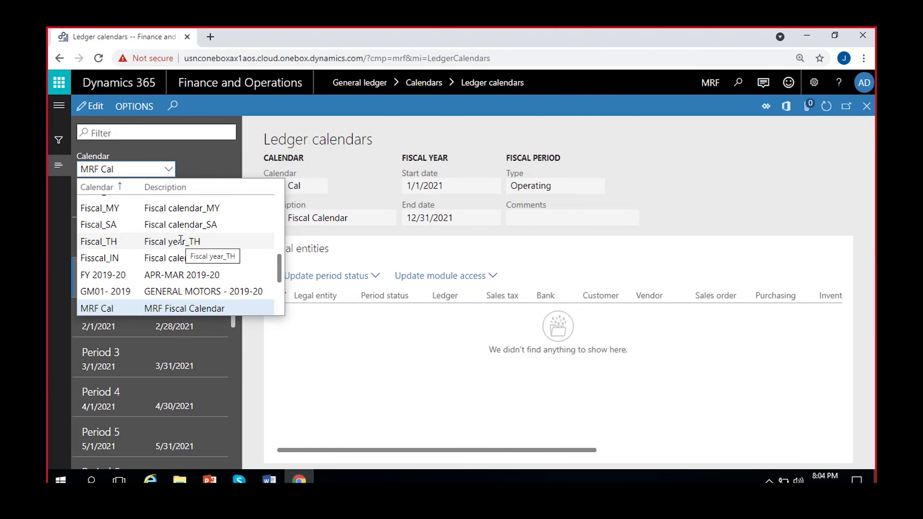
scroll(181, 240, down, 3)
scroll(180, 240, down, 1)
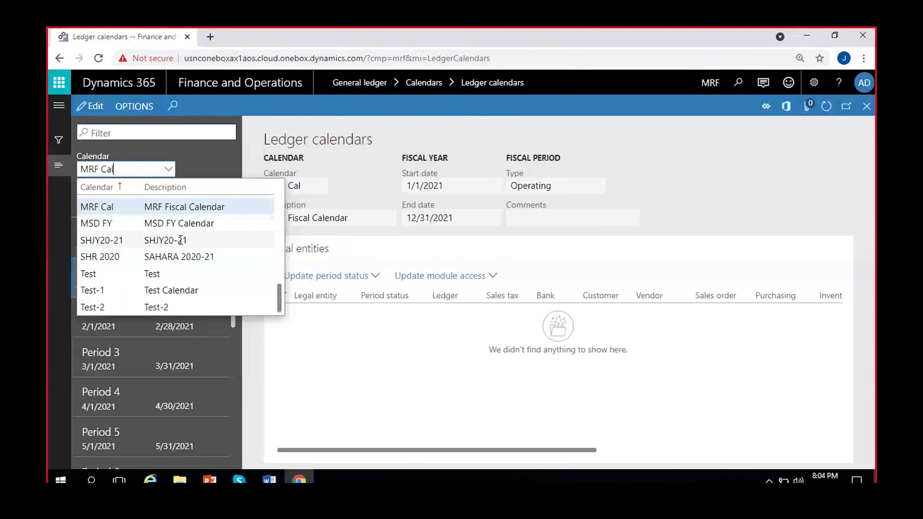
scroll(180, 240, up, 10)
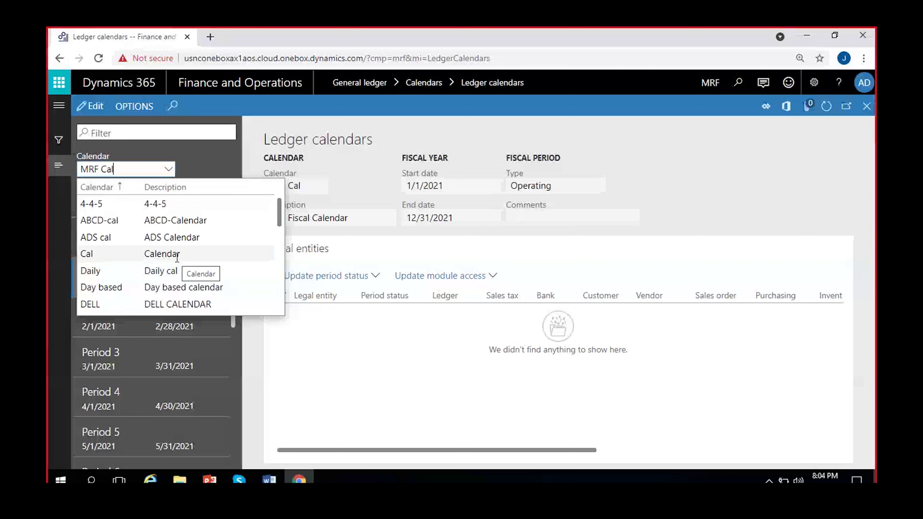
scroll(177, 258, down, 10)
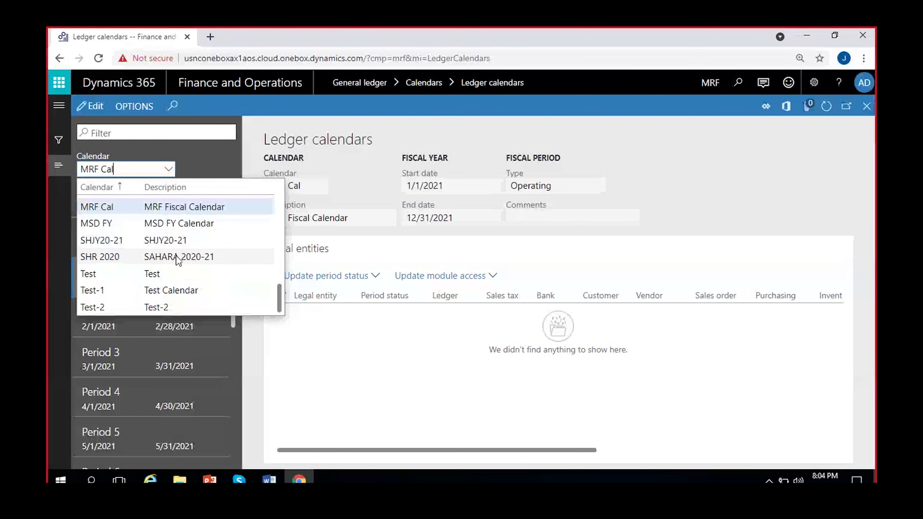
scroll(176, 255, up, 6)
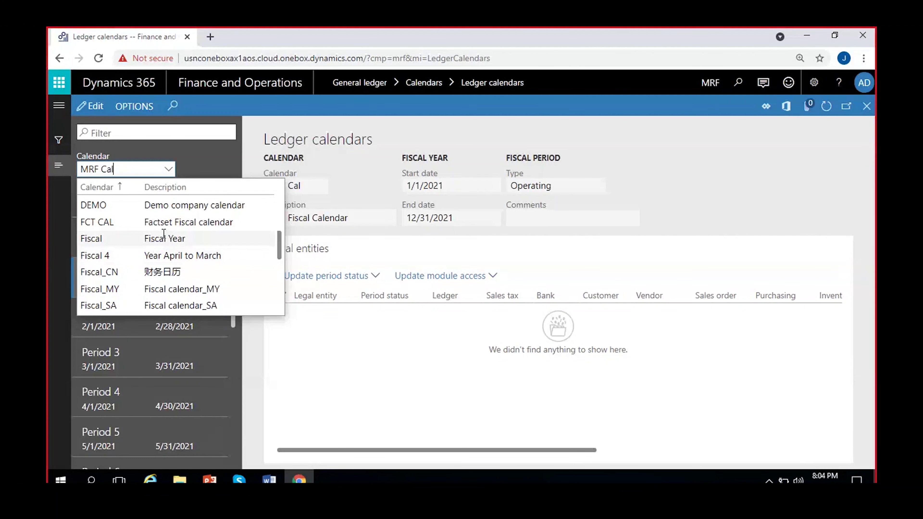
click(164, 238)
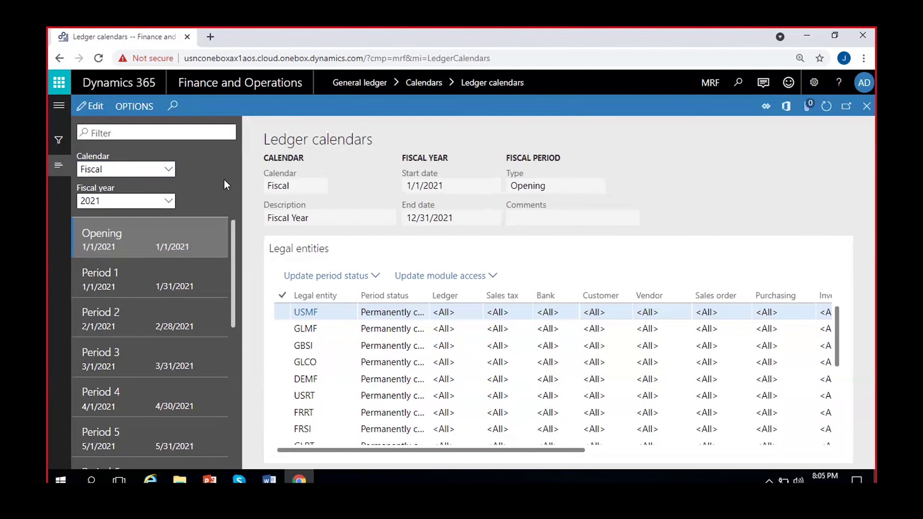
click(118, 200)
scroll(151, 314, down, 7)
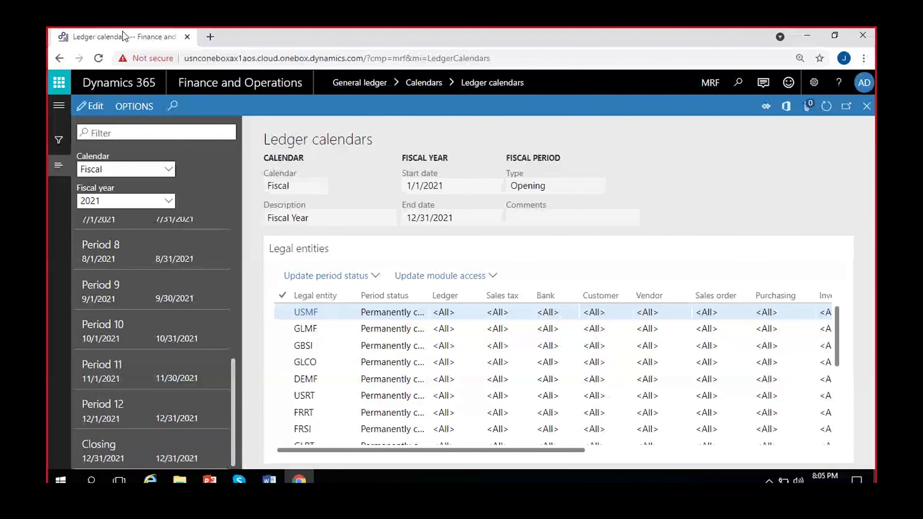
scroll(142, 328, up, 7)
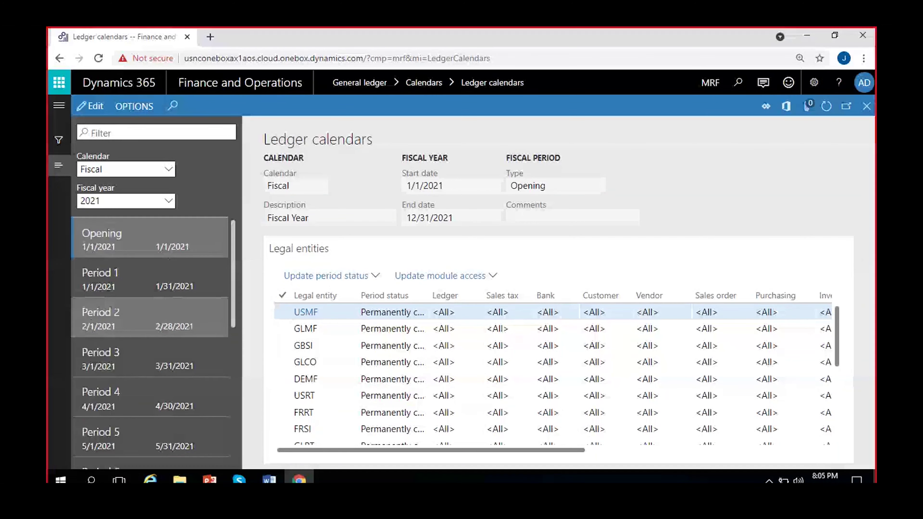
Duplicate the Ledger calendars browser tab and open the General ledger Fiscal calendars page in the copy
right_click(149, 41)
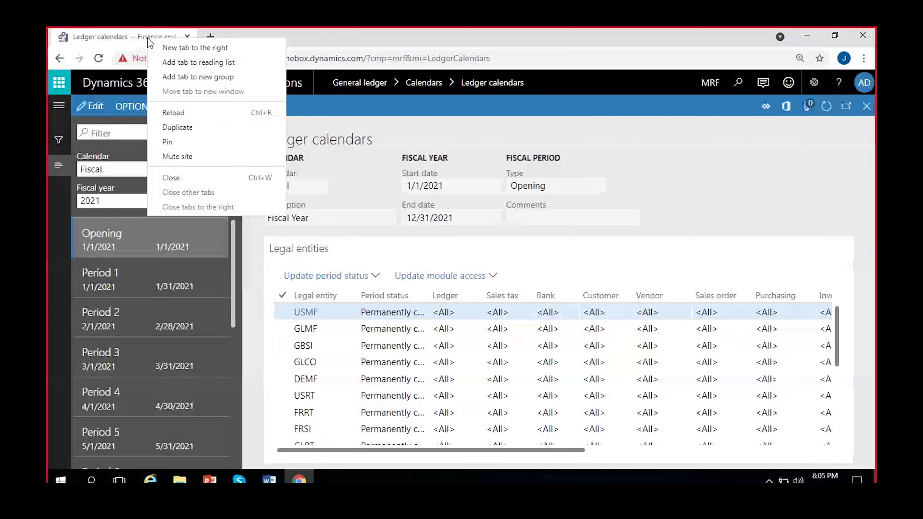
click(187, 127)
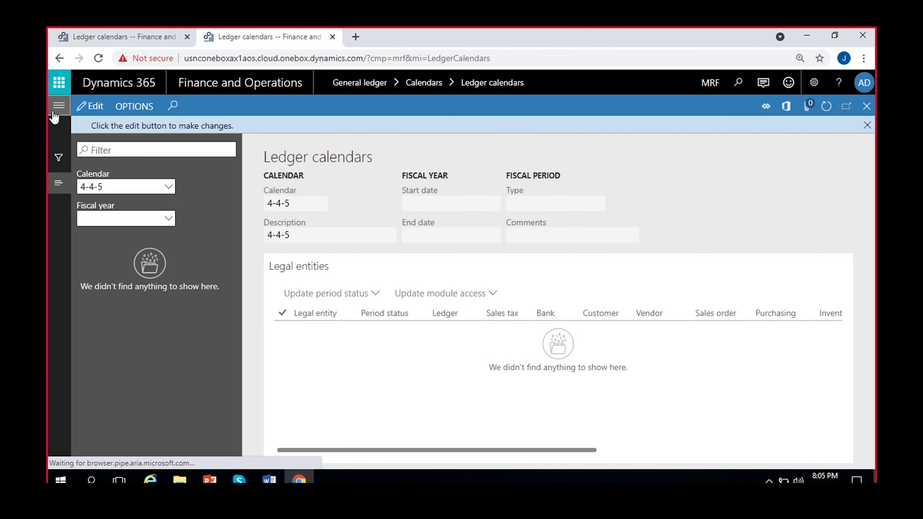
click(58, 107)
scroll(84, 328, down, 5)
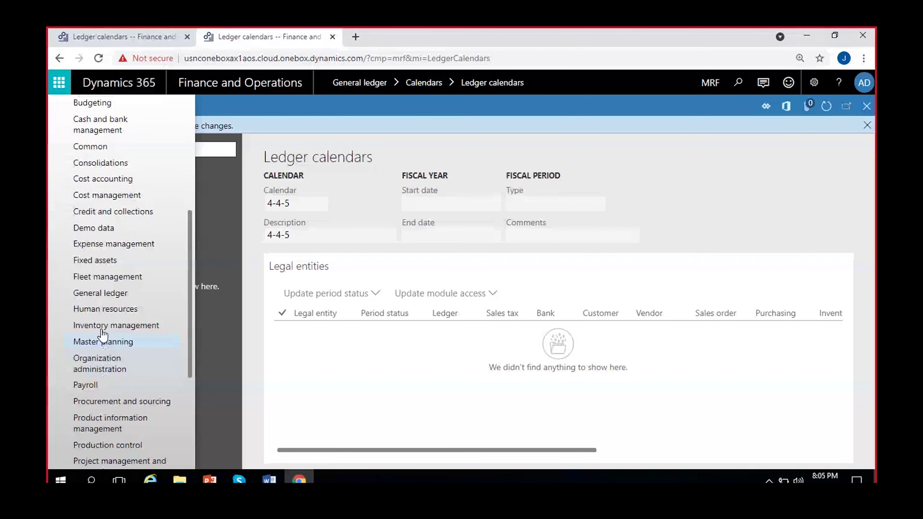
click(99, 295)
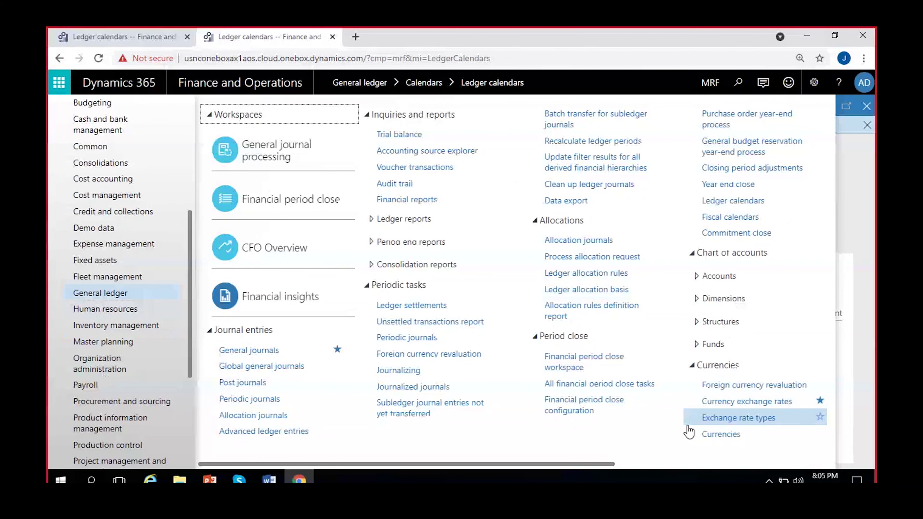
drag(602, 462, 719, 463)
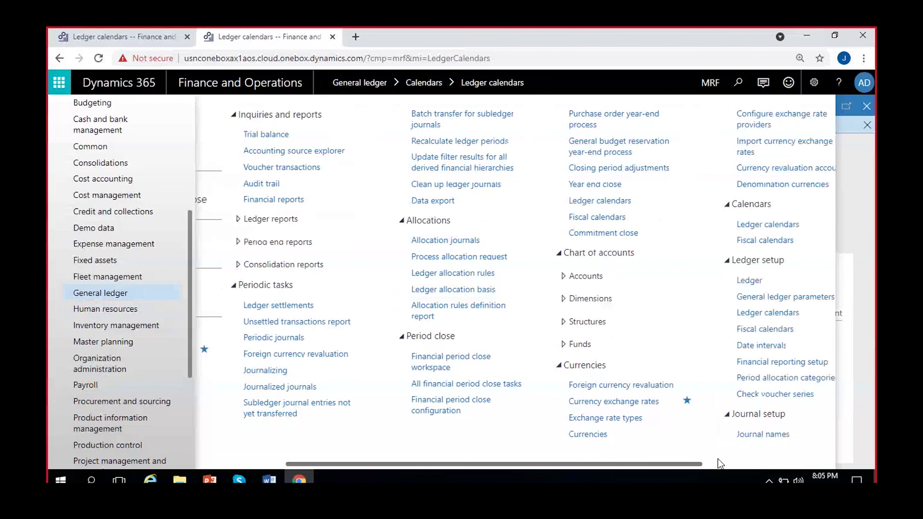
click(765, 241)
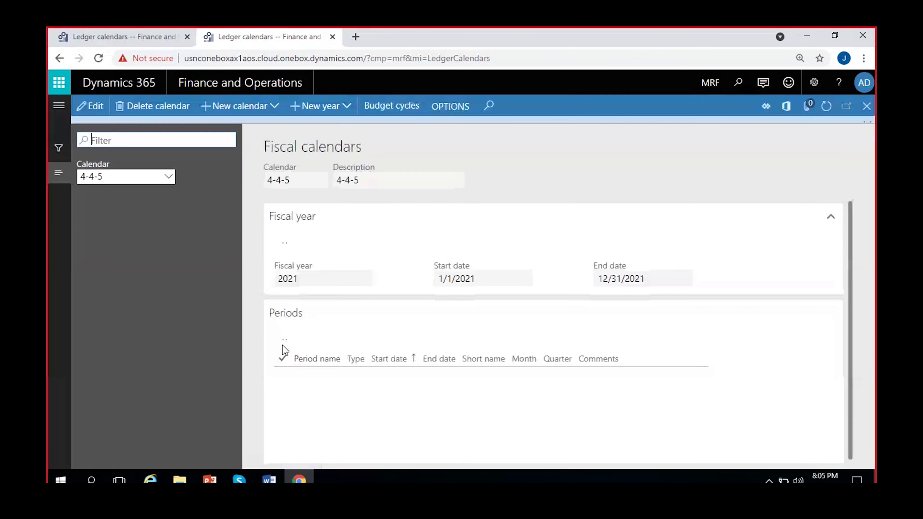
Choose the Fiscal calendar on the Fiscal calendars page and dismiss the edit notice
click(174, 188)
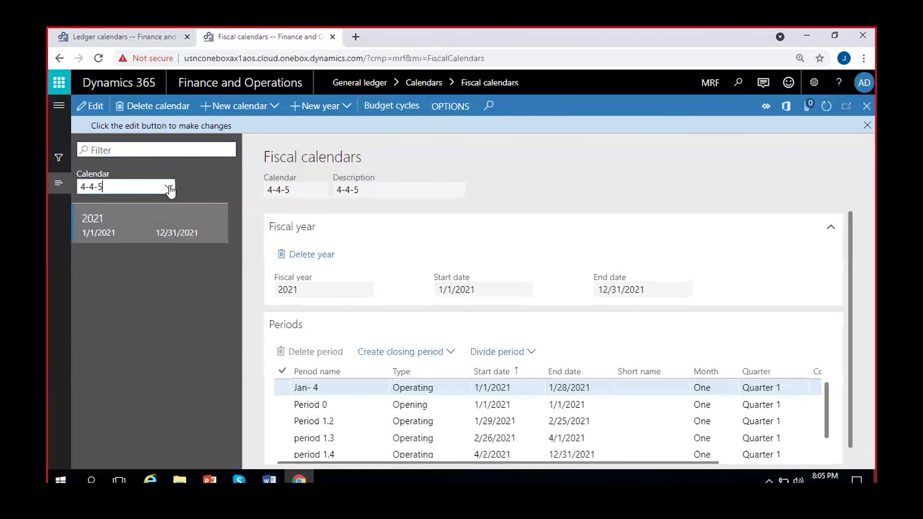
scroll(157, 257, down, 2)
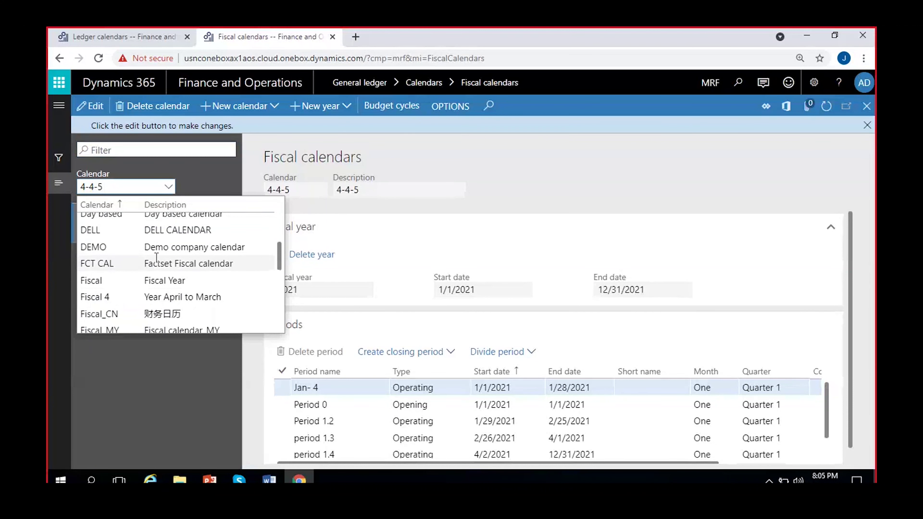
click(145, 281)
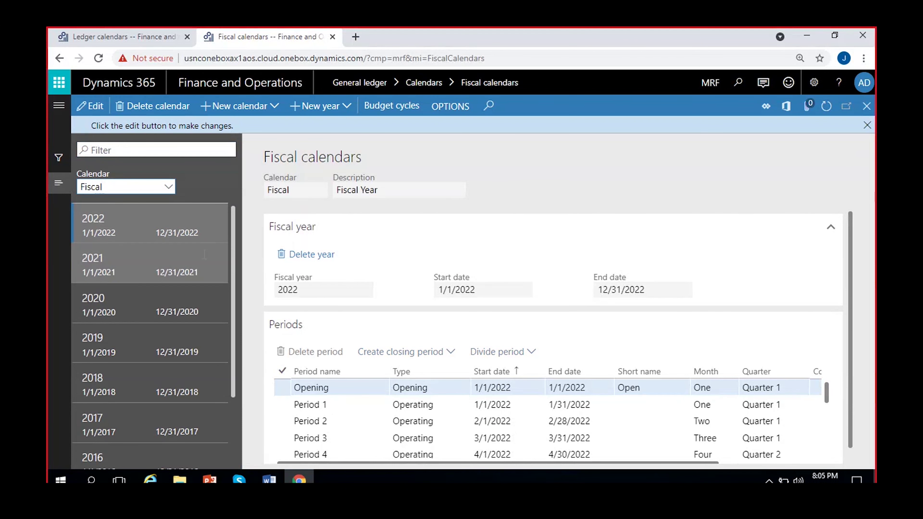
click(867, 125)
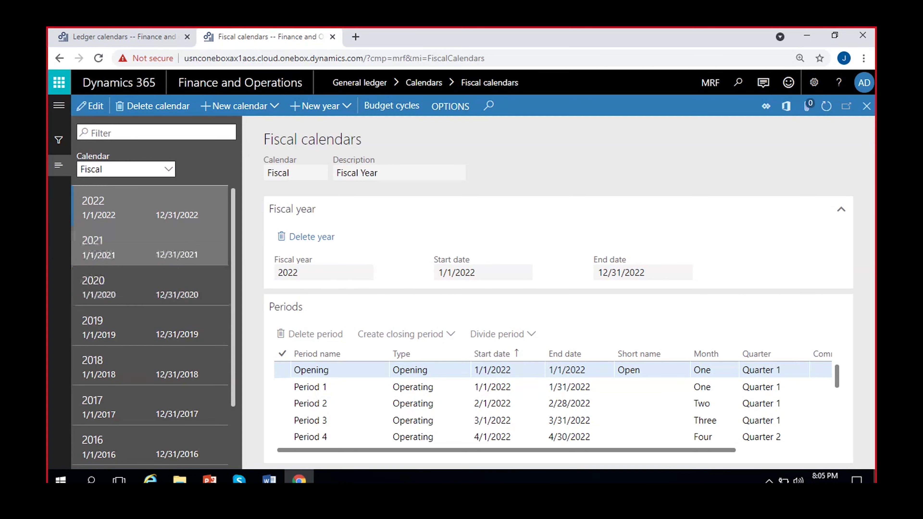
Review the Fiscal calendar's years, select 2021, and examine its Opening and Closing periods
scroll(120, 314, down, 2)
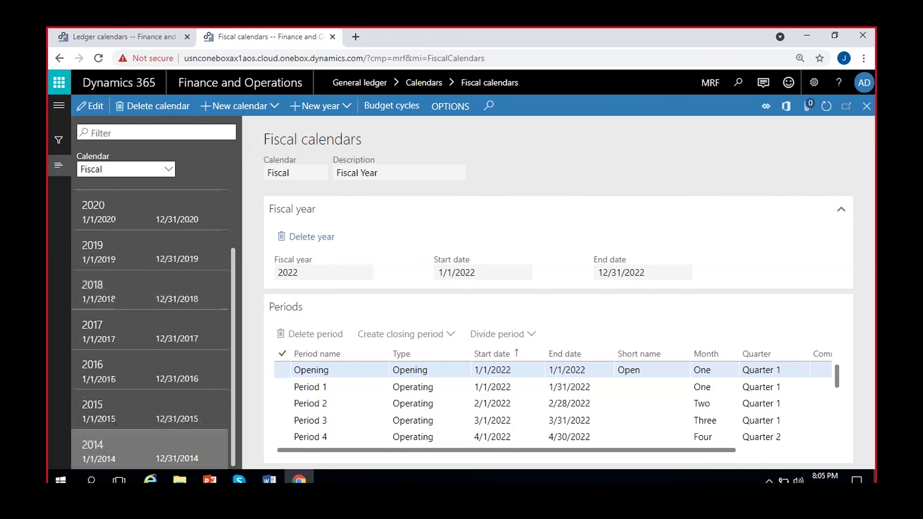
scroll(145, 449, up, 2)
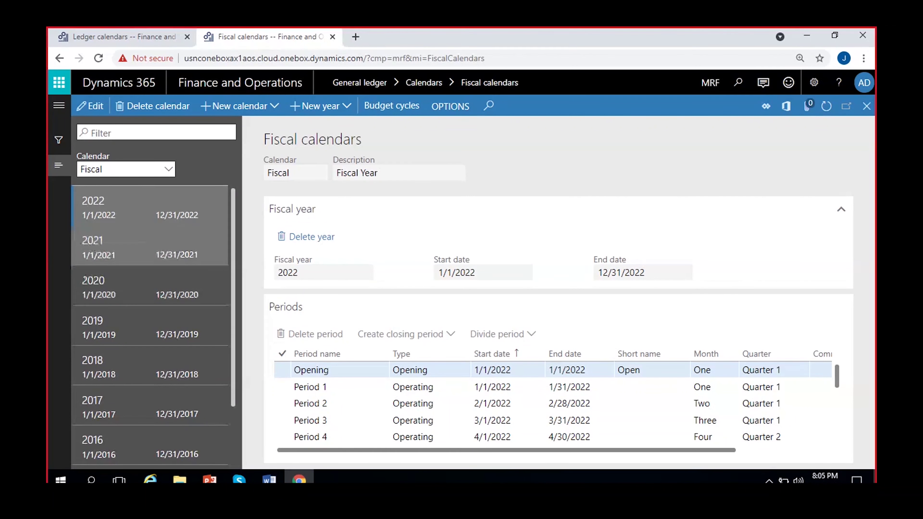
click(145, 246)
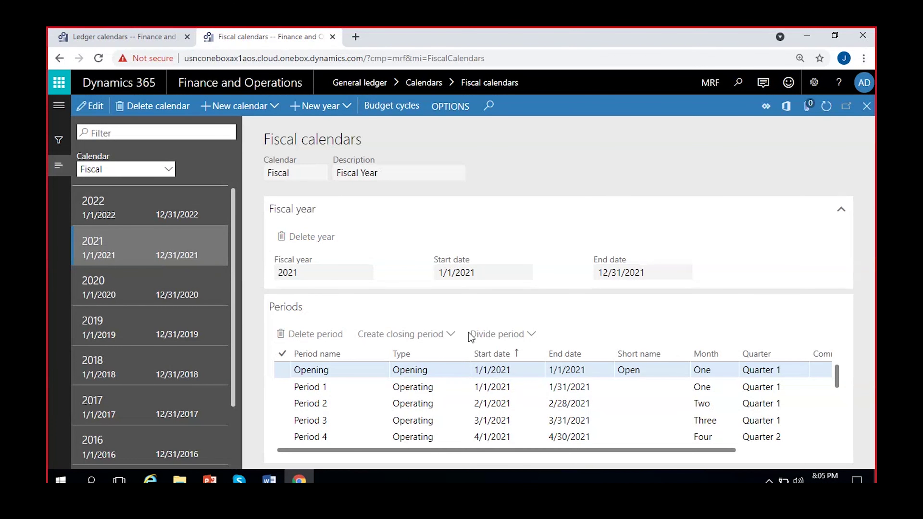
click(470, 373)
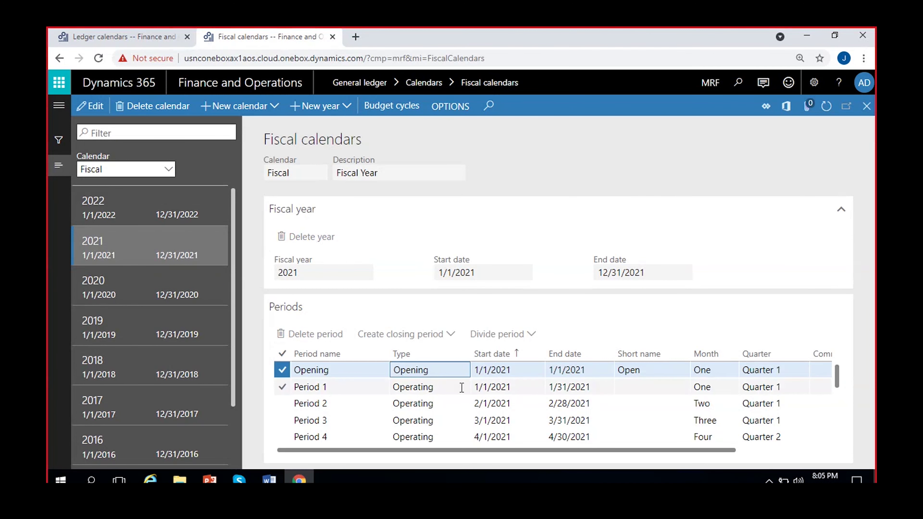
scroll(462, 388, down, 3)
scroll(459, 387, up, 3)
scroll(442, 382, down, 3)
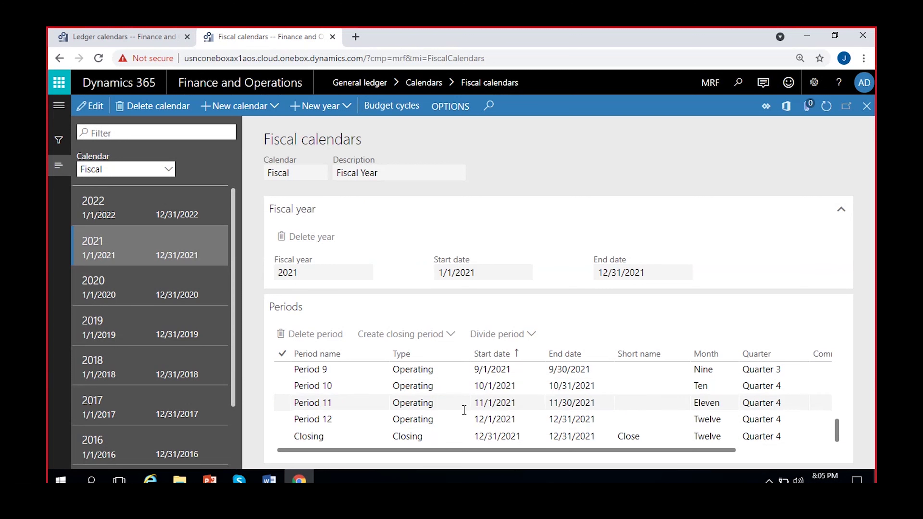
click(426, 436)
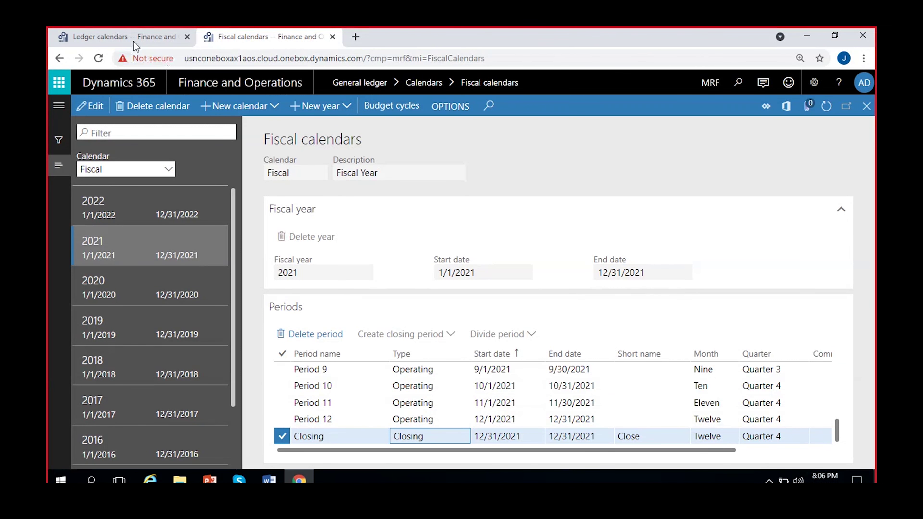
Return to the Ledger calendars tab, review the Opening period's legal entities, and display those for Period 1
click(117, 40)
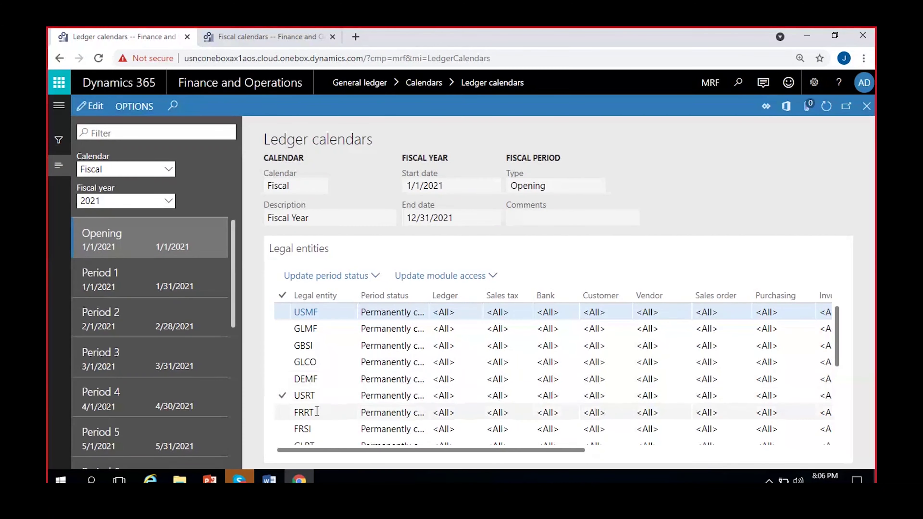
scroll(327, 412, down, 5)
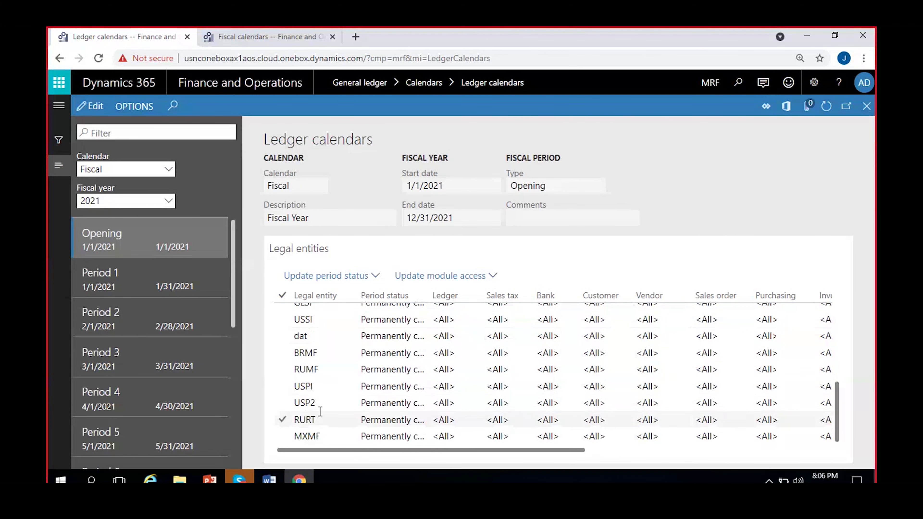
scroll(320, 413, up, 5)
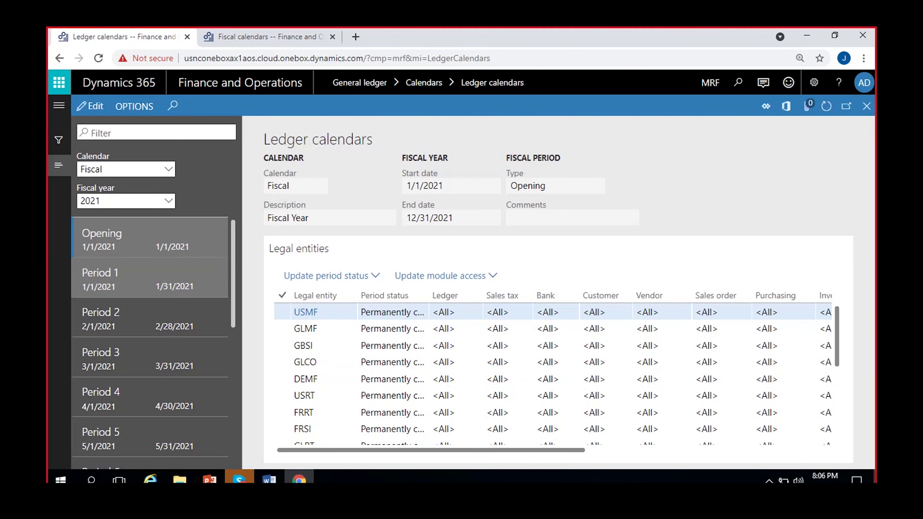
click(164, 286)
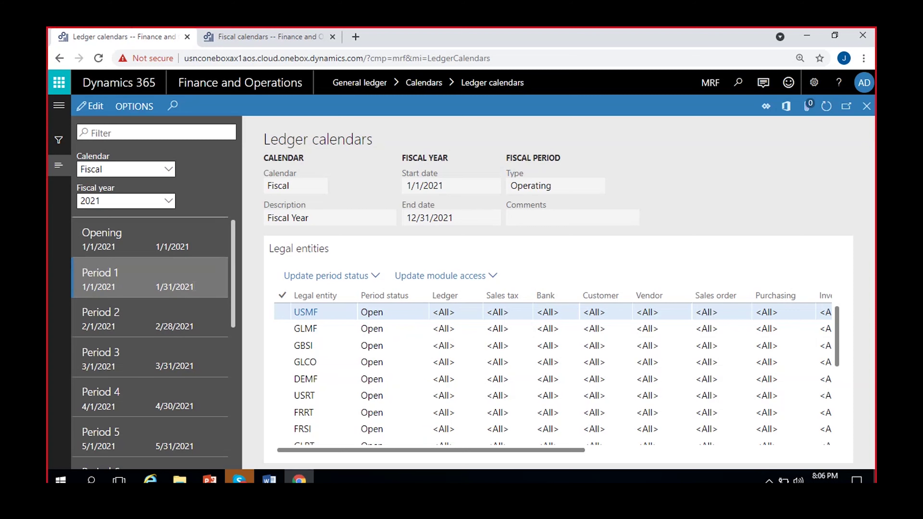
Switch to the MS Dynamics 8 PM document in Word
click(270, 480)
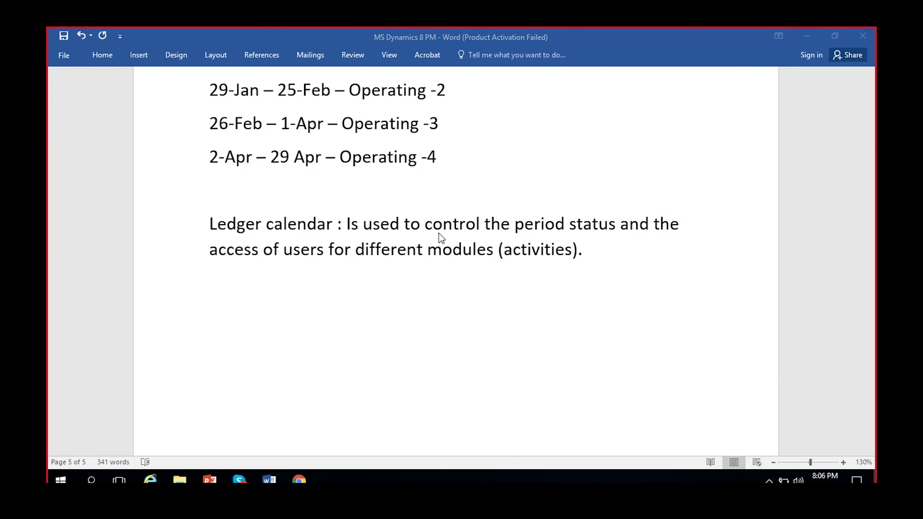
Switch to the Ledger calendars page in Chrome and make the 2021 Period 1 records editable
click(303, 482)
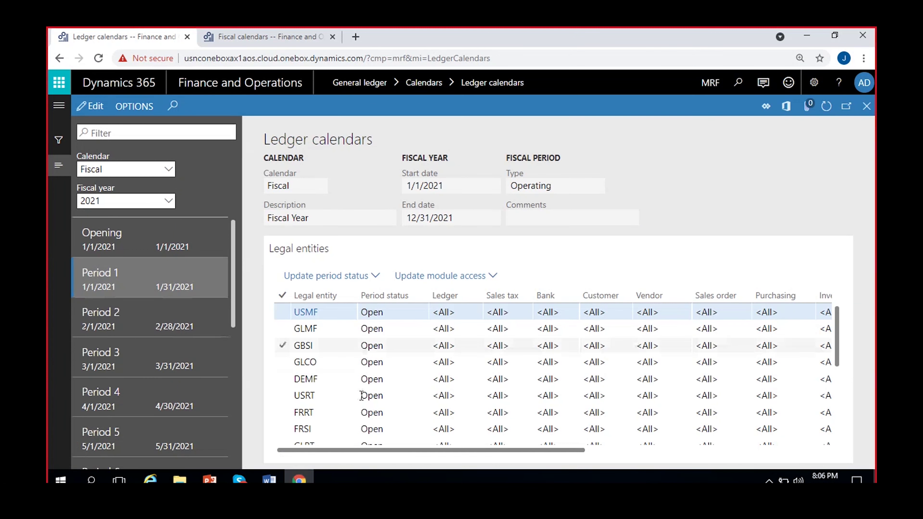
click(96, 107)
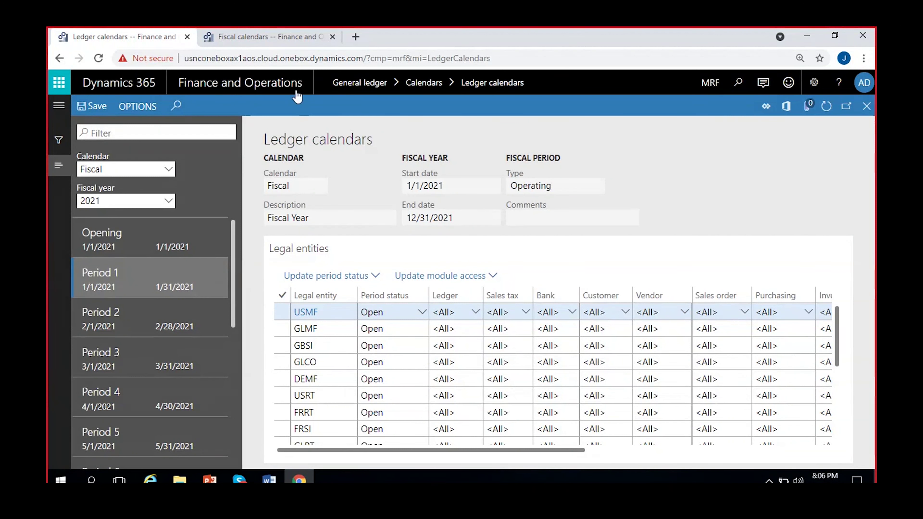
Compare the Fiscal calendar's 2021 periods with those on the Ledger calendars page, and display the legal entities for Period 1
click(281, 37)
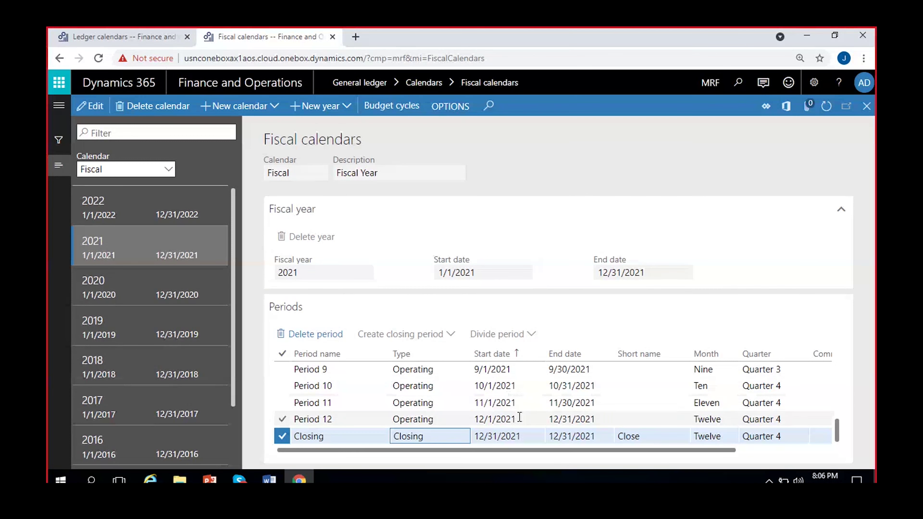
click(132, 40)
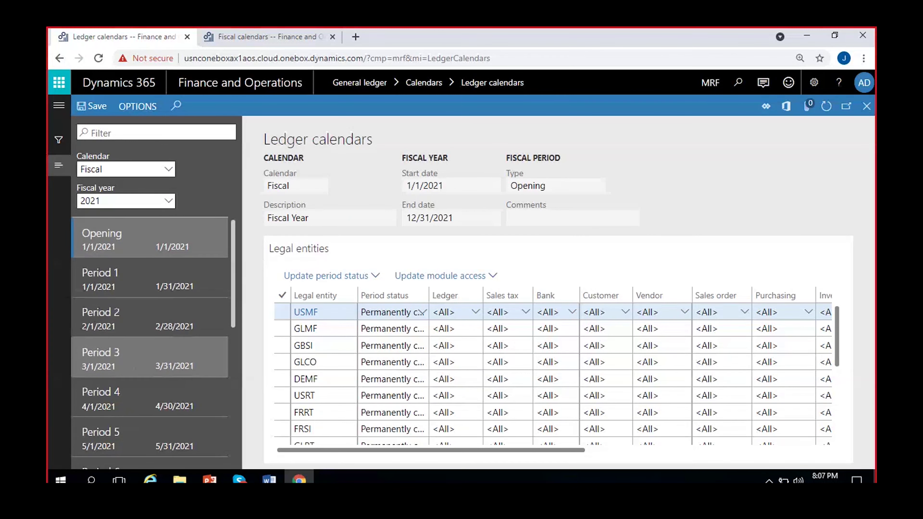
scroll(136, 371, down, 6)
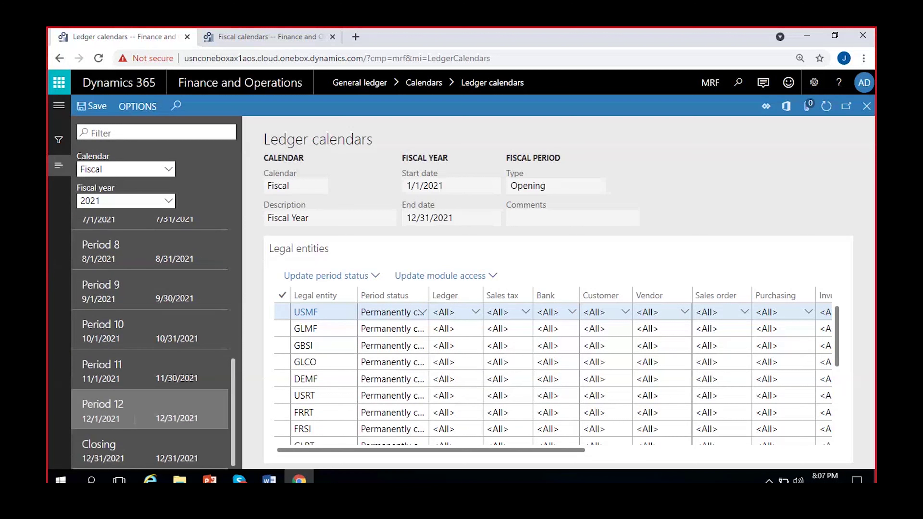
scroll(136, 418, up, 6)
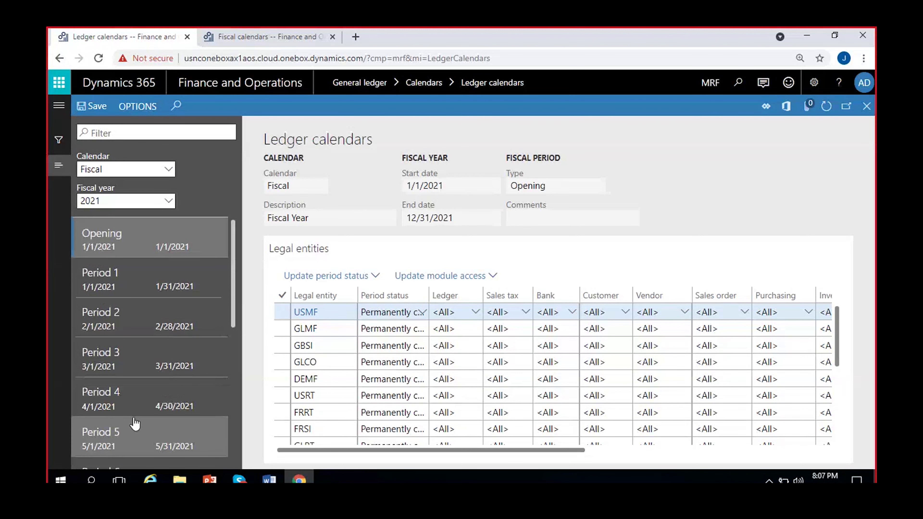
click(126, 278)
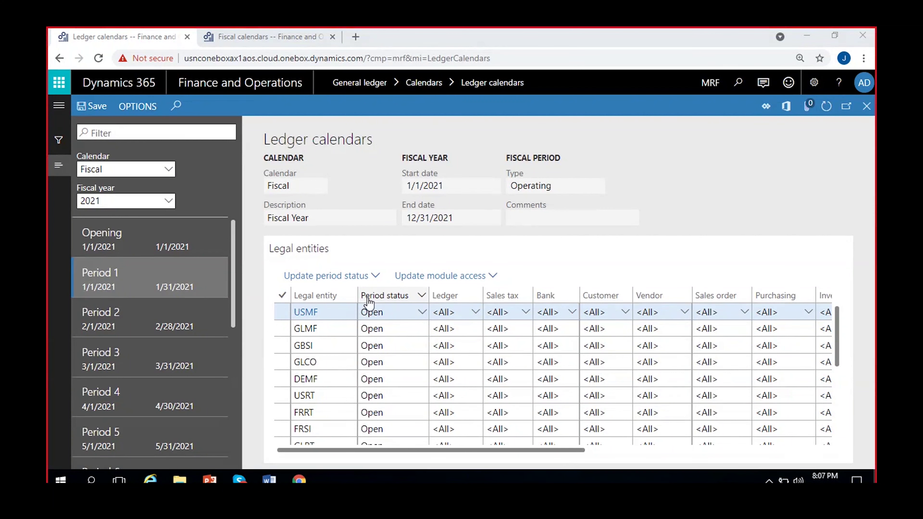
Examine the period status options for legal entity USMF in Period 1, keeping Open selected
click(422, 313)
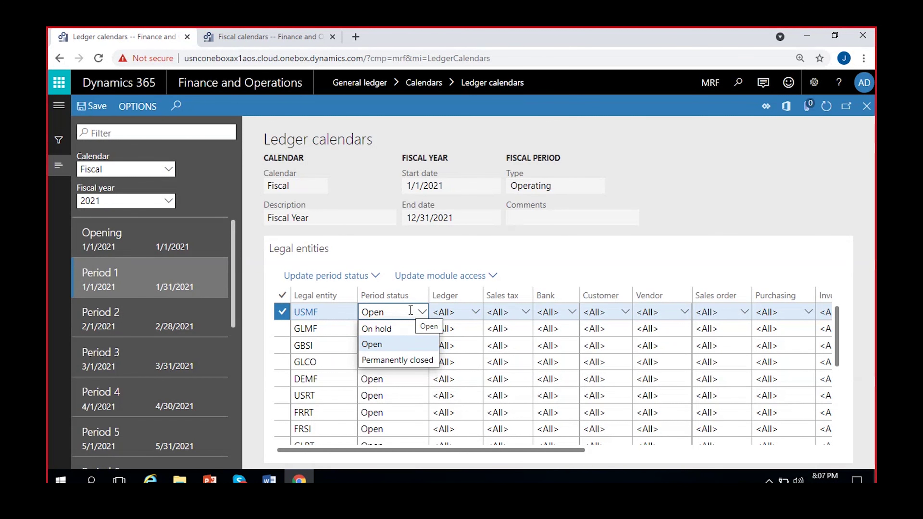
click(410, 310)
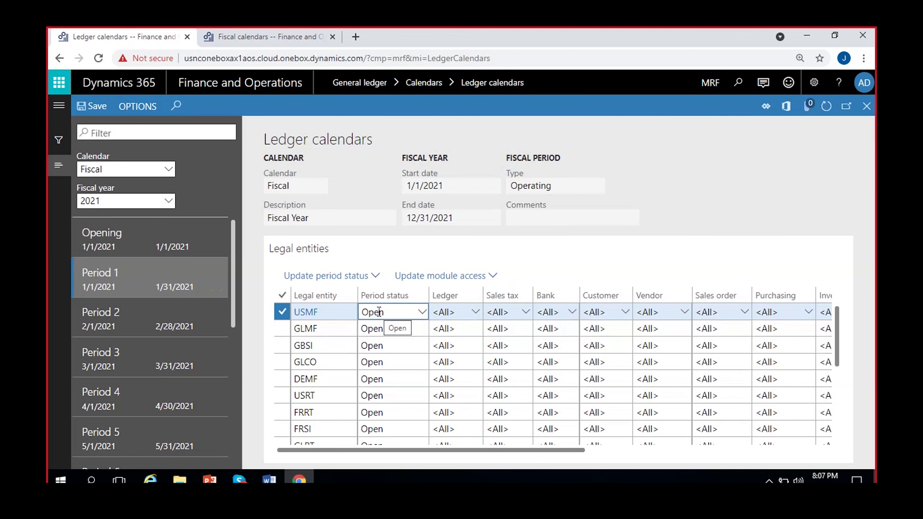
click(423, 313)
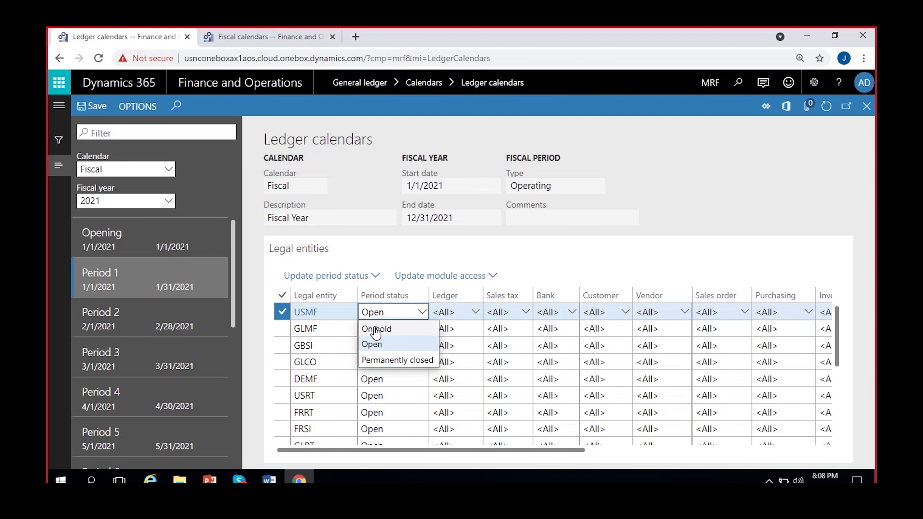
click(374, 344)
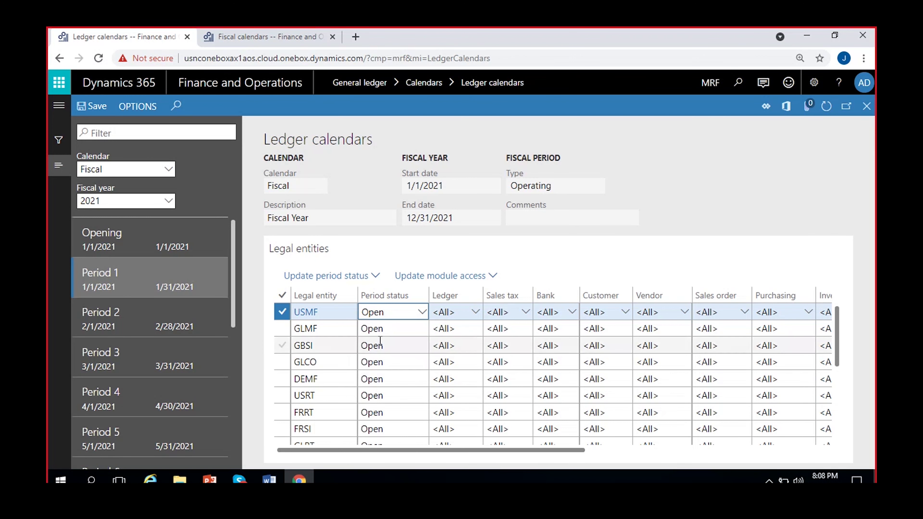
Set USMF's Period 1 status to On hold, and change it back to Open
click(416, 312)
click(390, 326)
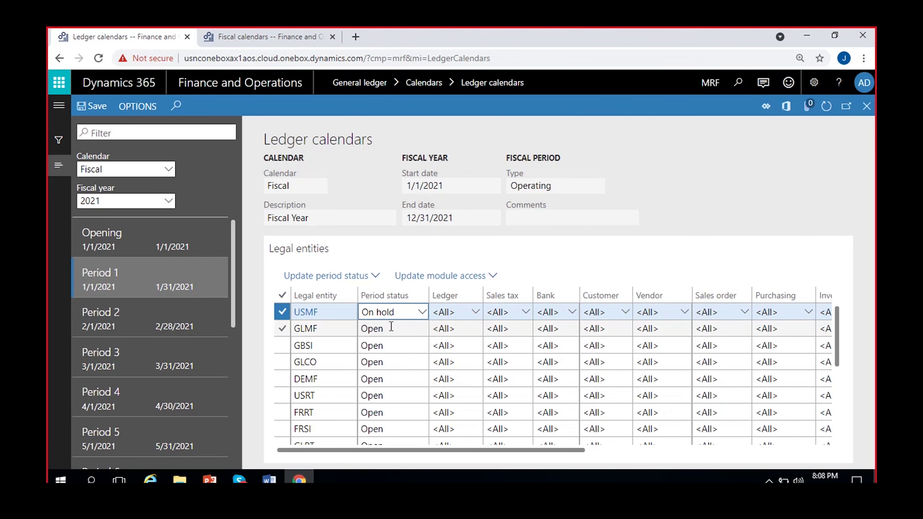
click(422, 313)
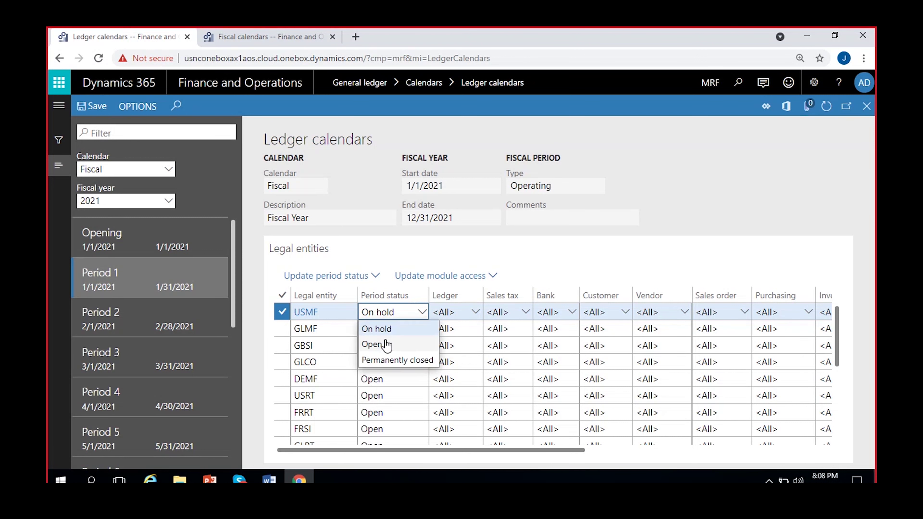
click(378, 344)
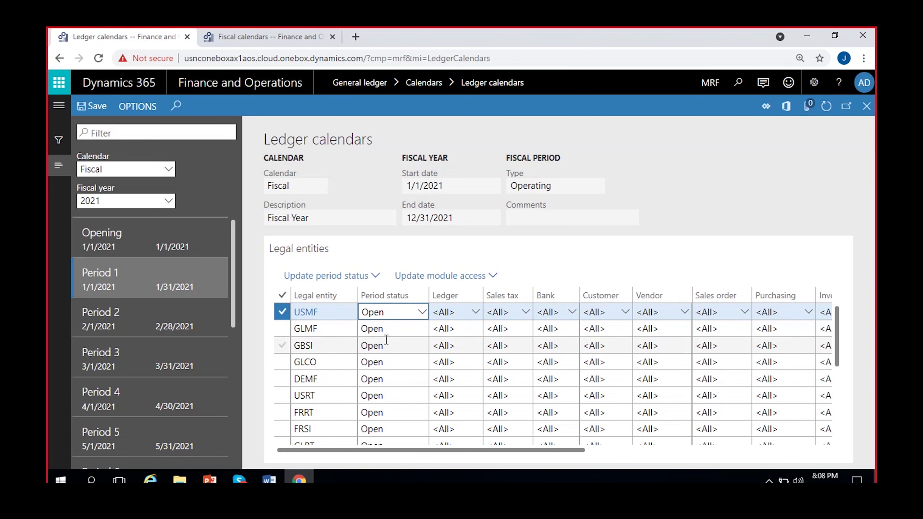
Put Period 1 on hold for USMF once more, and restore its status to Open
click(398, 313)
click(398, 312)
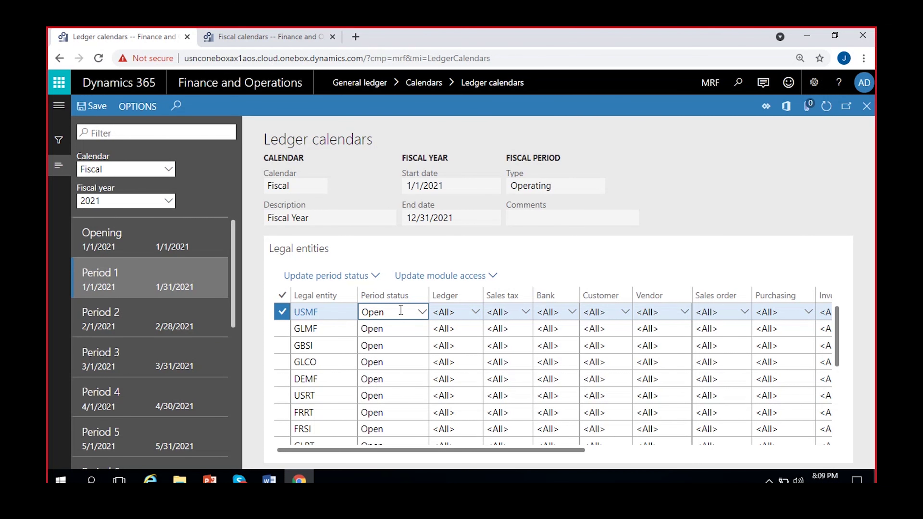
click(422, 312)
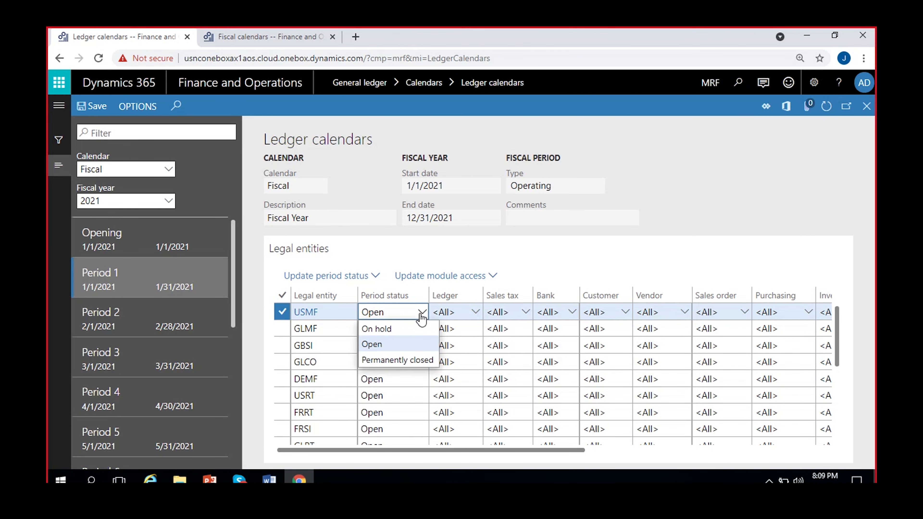
click(400, 329)
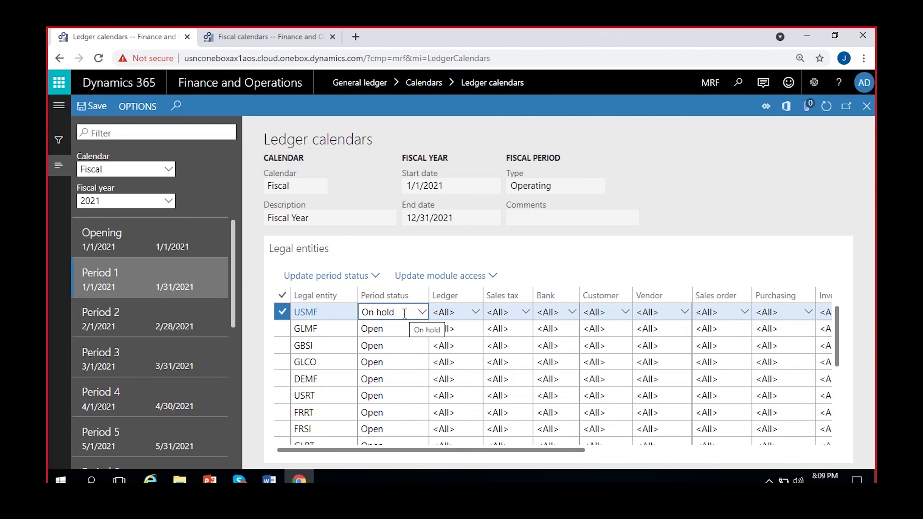
click(422, 312)
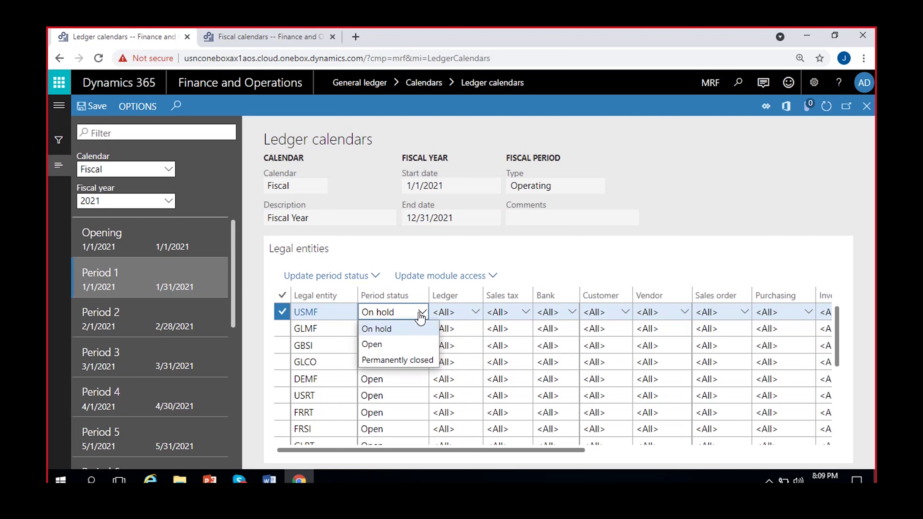
click(384, 345)
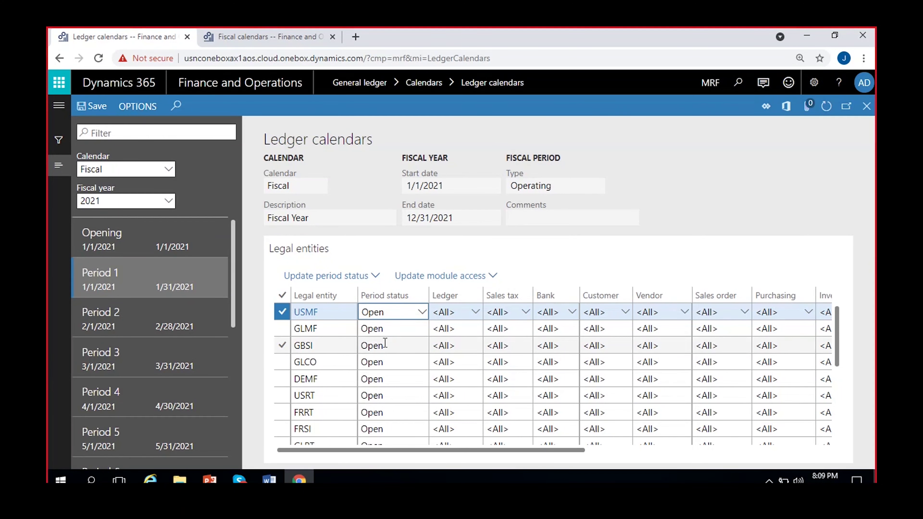
Review the On hold and Permanently closed choices for USMF's Period 1 status without picking either
click(384, 227)
click(396, 312)
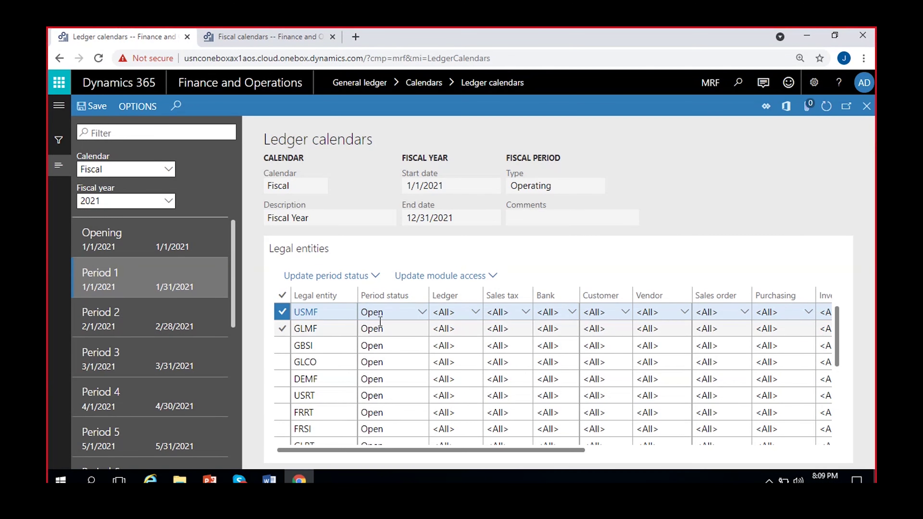
click(398, 311)
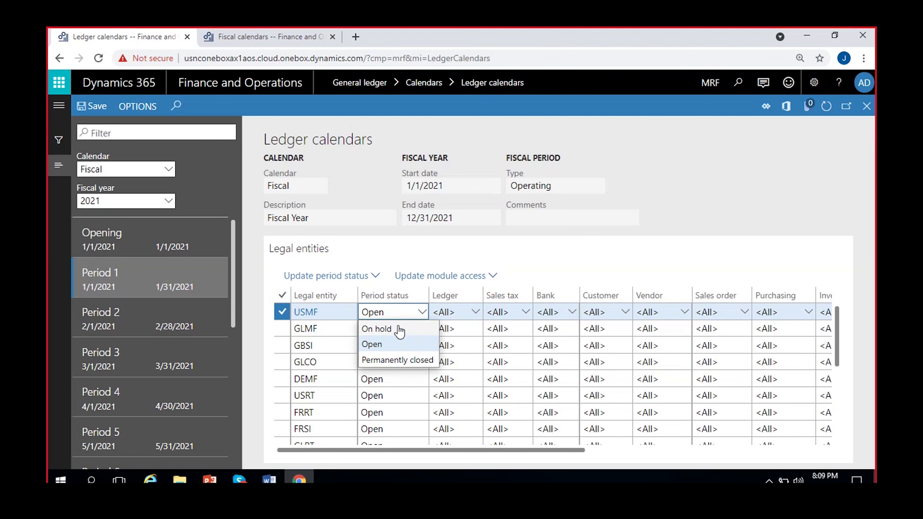
click(379, 240)
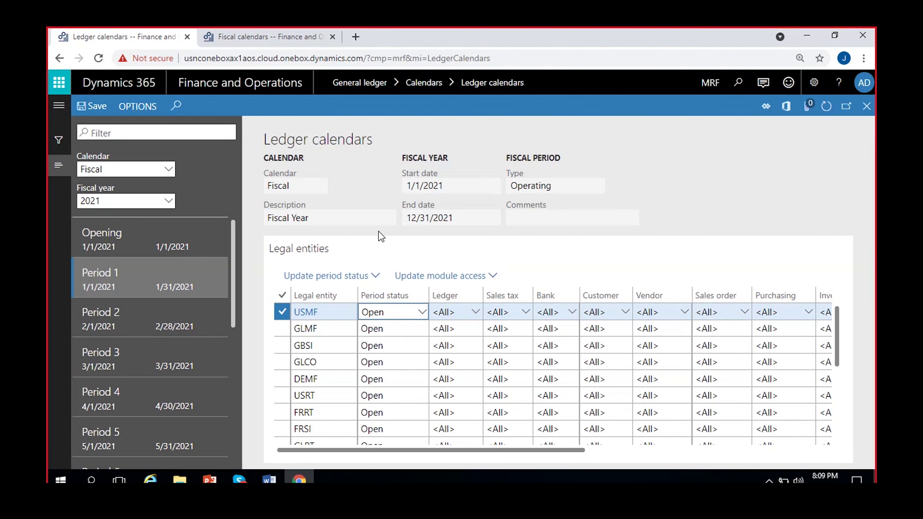
click(404, 311)
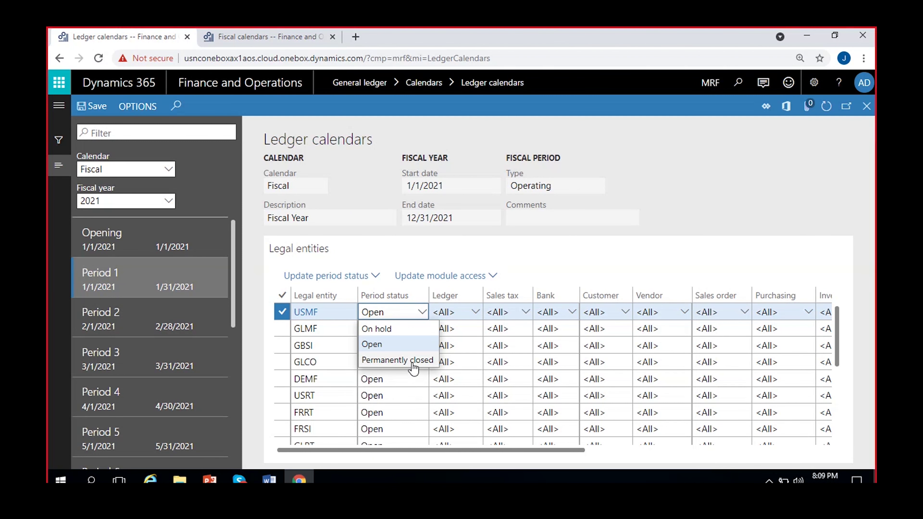
click(399, 314)
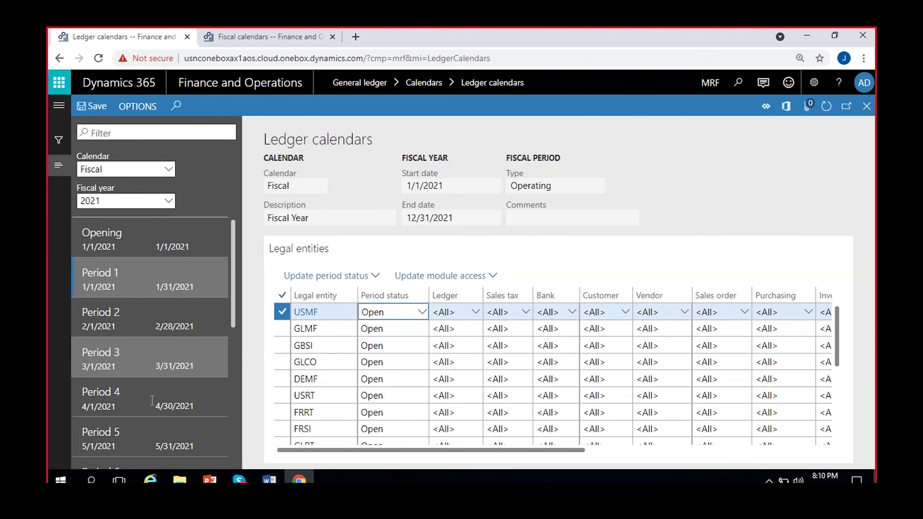
Examine the Permanently closed status option for USMF again, and look over the GLMF and GBSI entries for Period 1
click(420, 313)
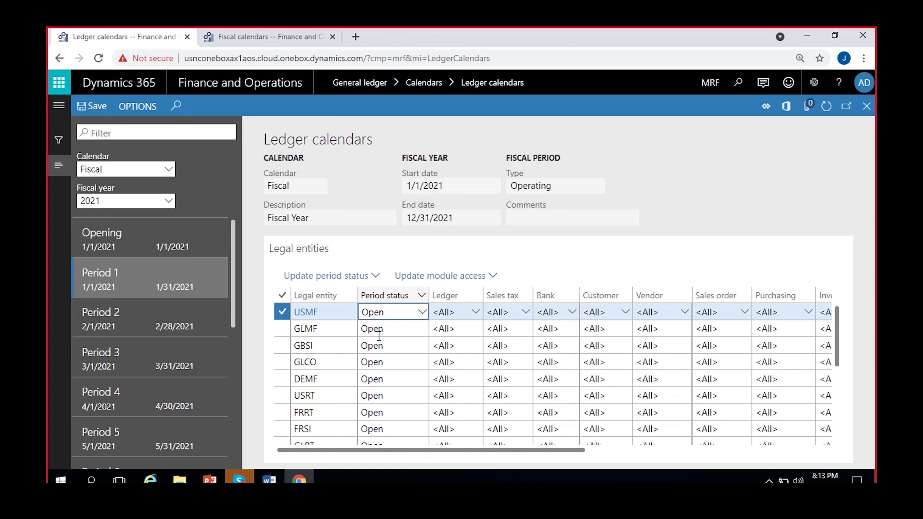
click(422, 312)
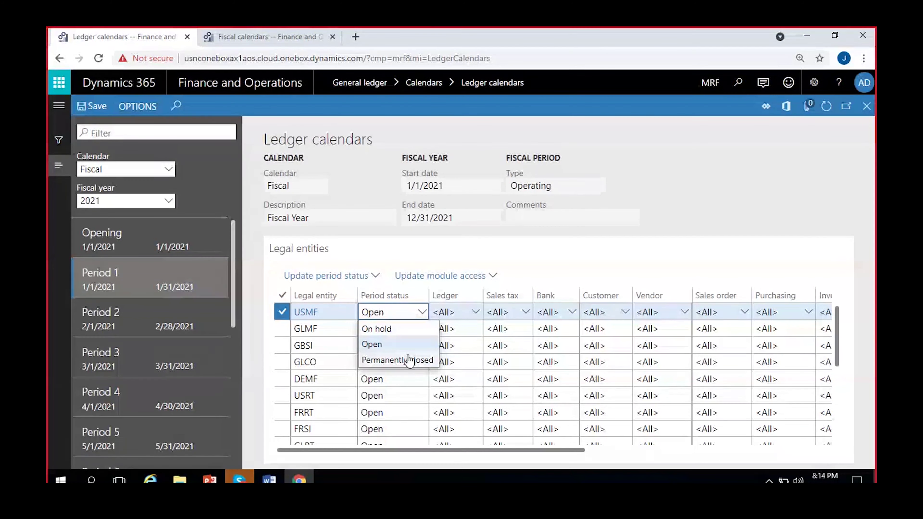
click(397, 313)
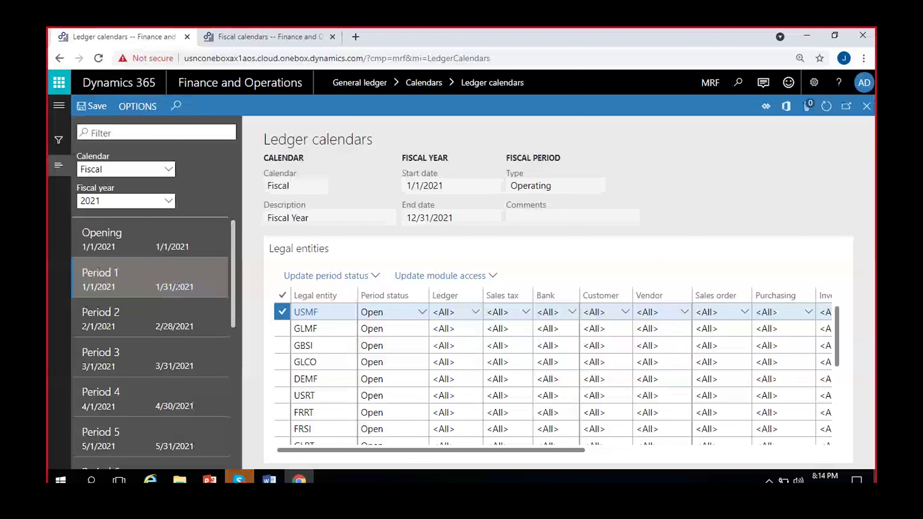
click(386, 327)
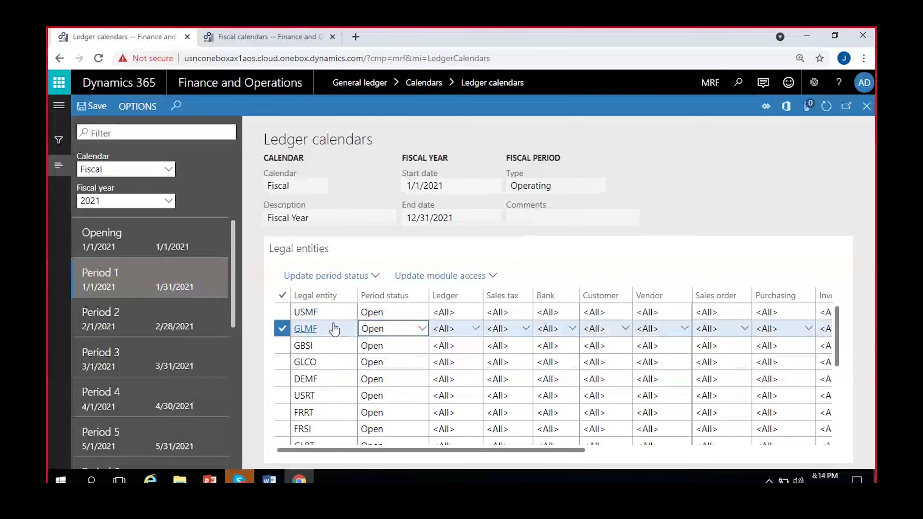
click(342, 345)
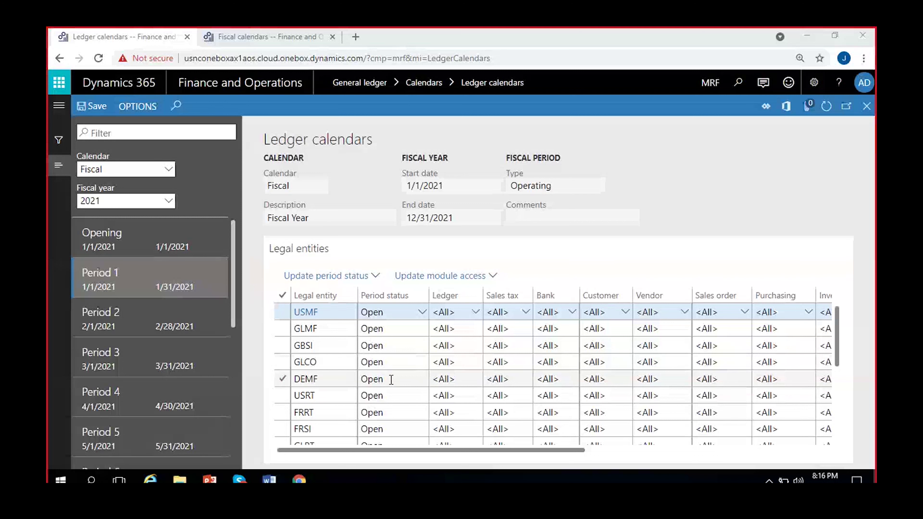
Update the Period 1 status of legal entities USMF, GLMF and GBSI together to On hold
click(283, 312)
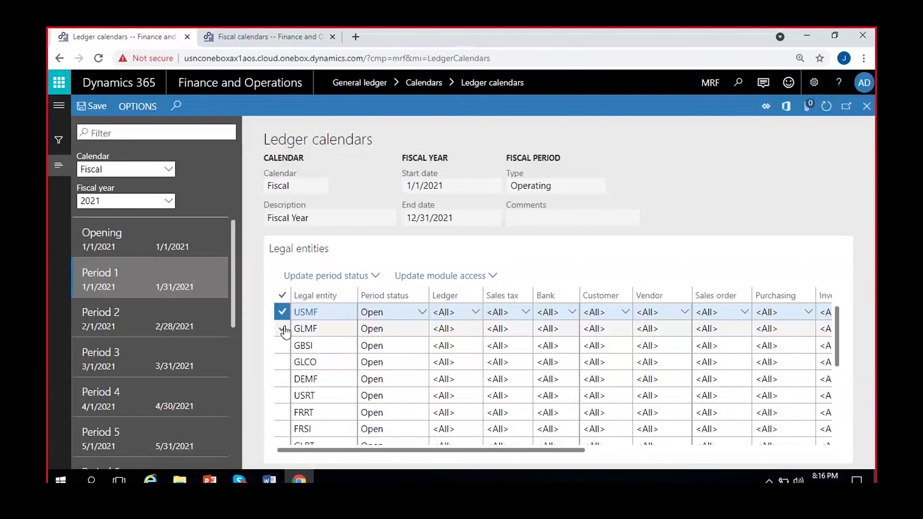
click(282, 329)
click(283, 345)
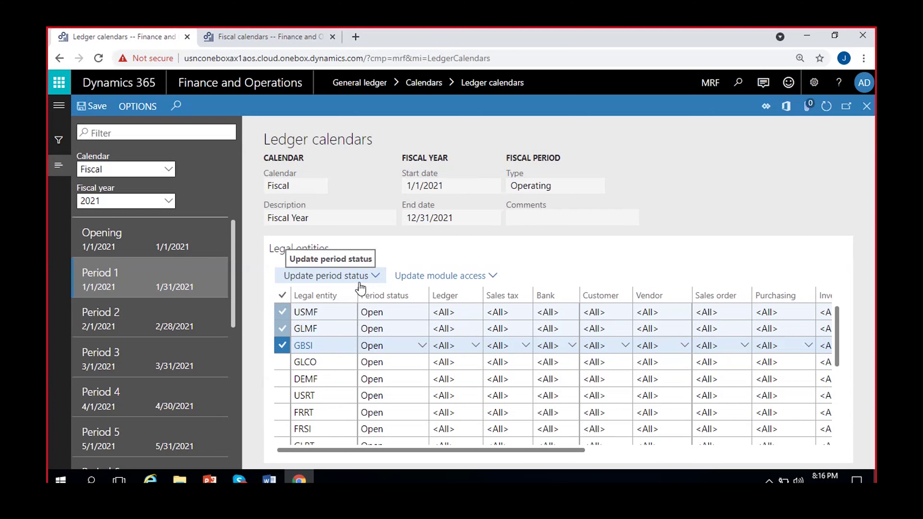
click(376, 278)
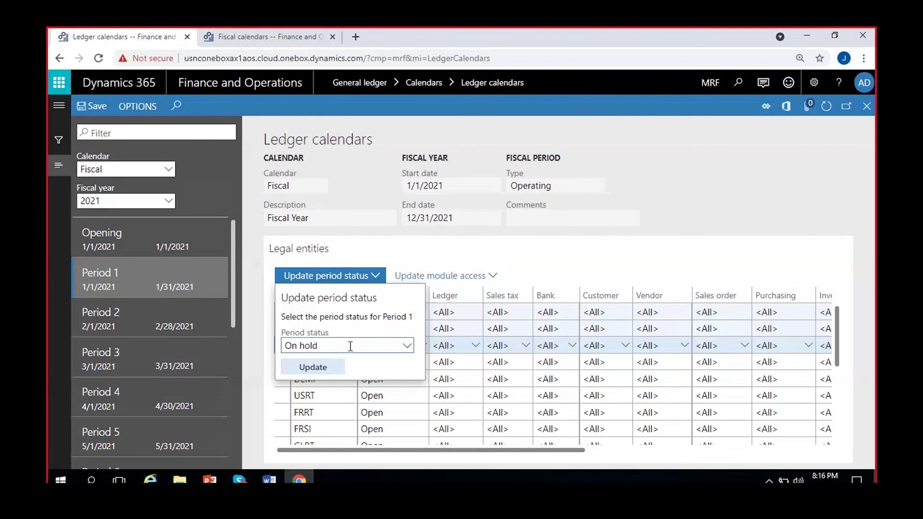
click(406, 346)
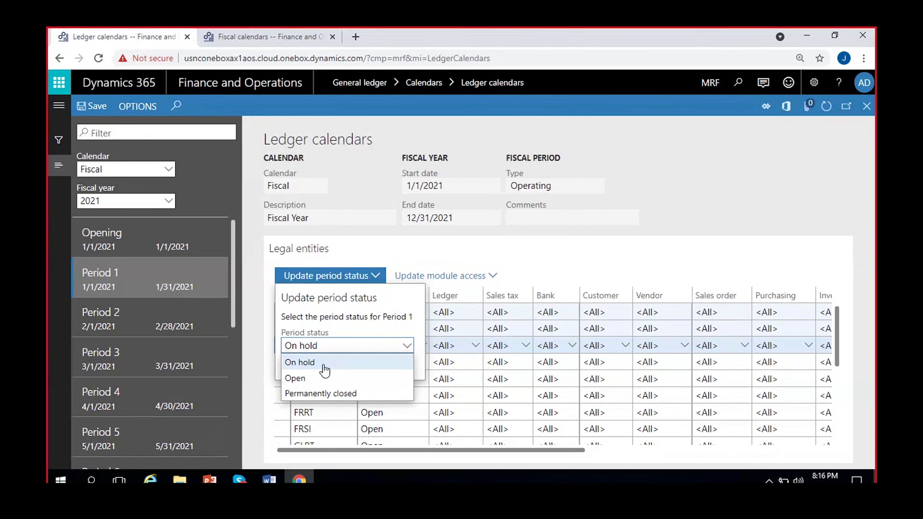
click(340, 363)
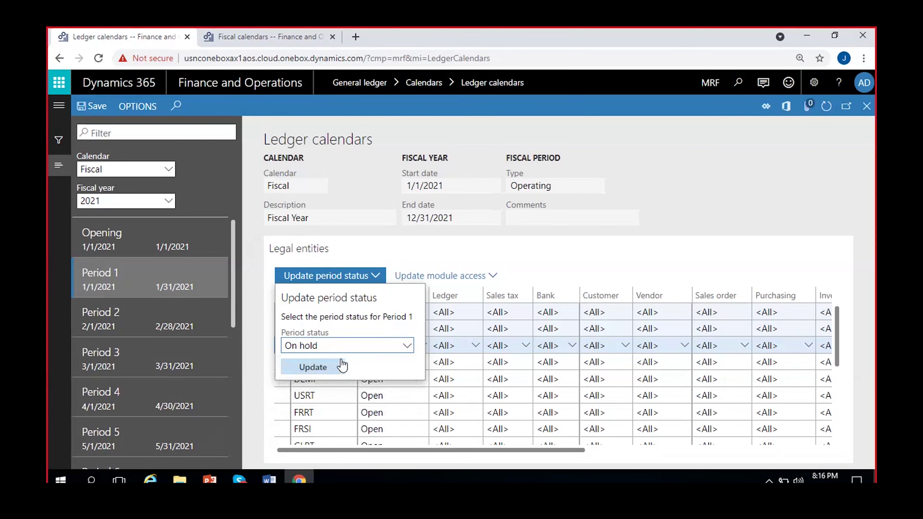
click(321, 368)
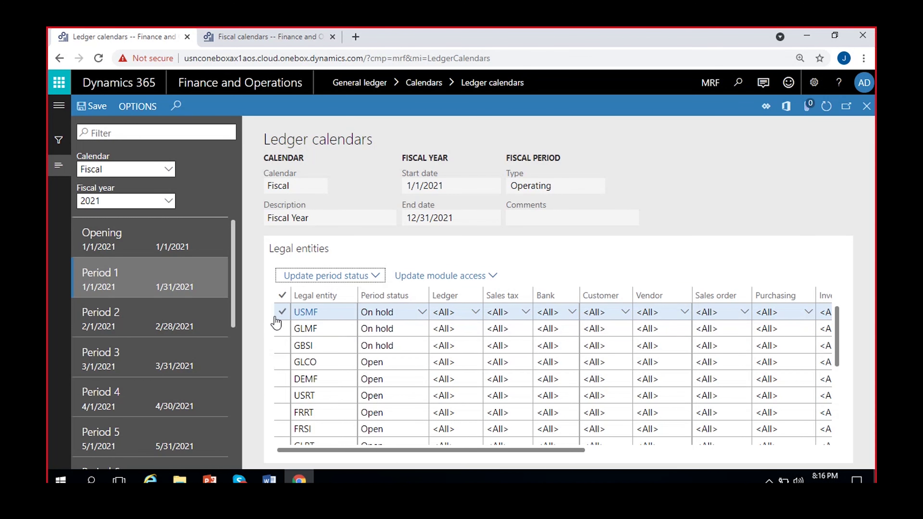
Update the Period 1 status of legal entities USMF, GLMF and GBSI together to Open
click(282, 329)
click(282, 346)
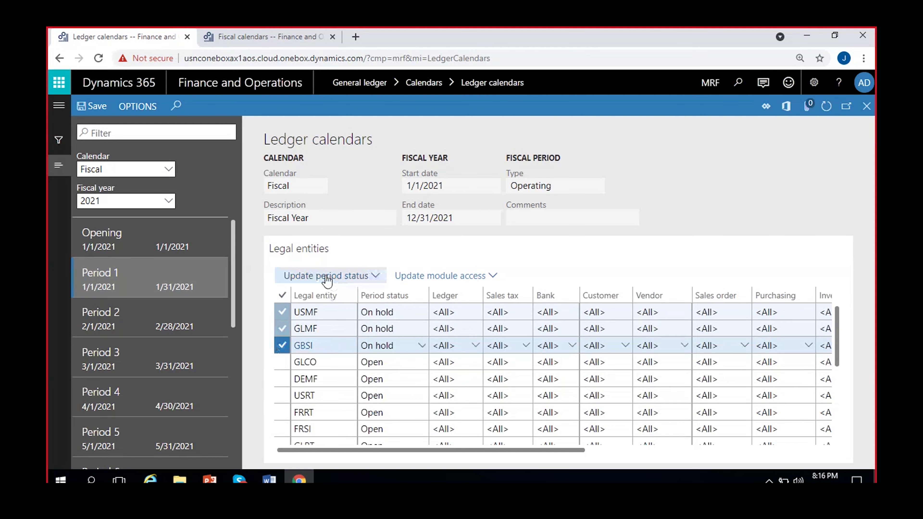
click(353, 278)
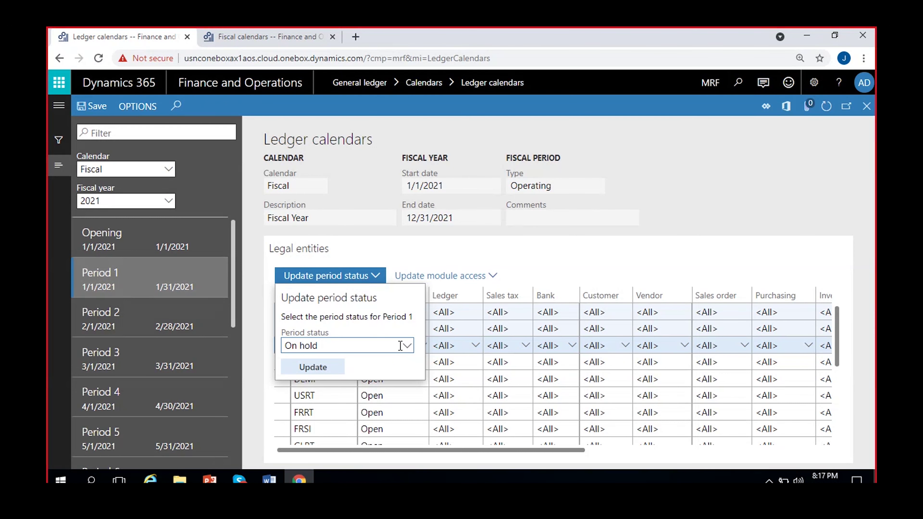
click(401, 345)
click(321, 378)
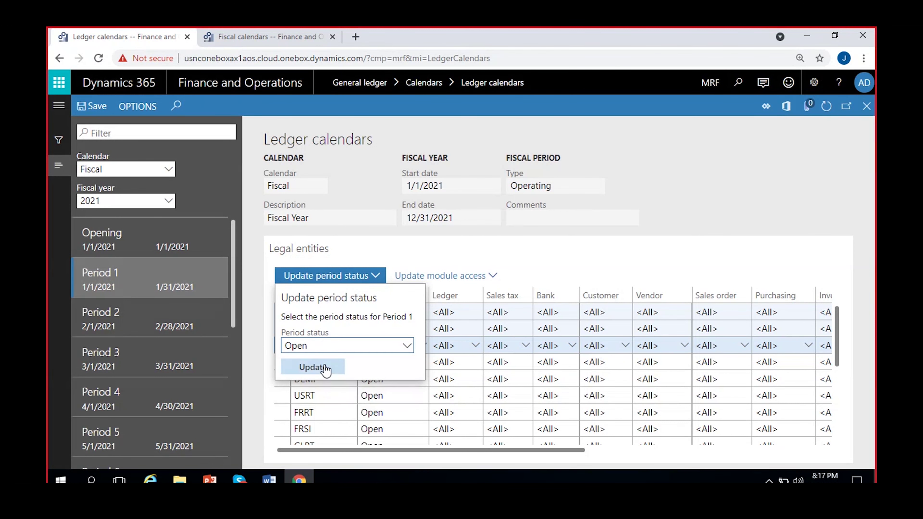
click(326, 368)
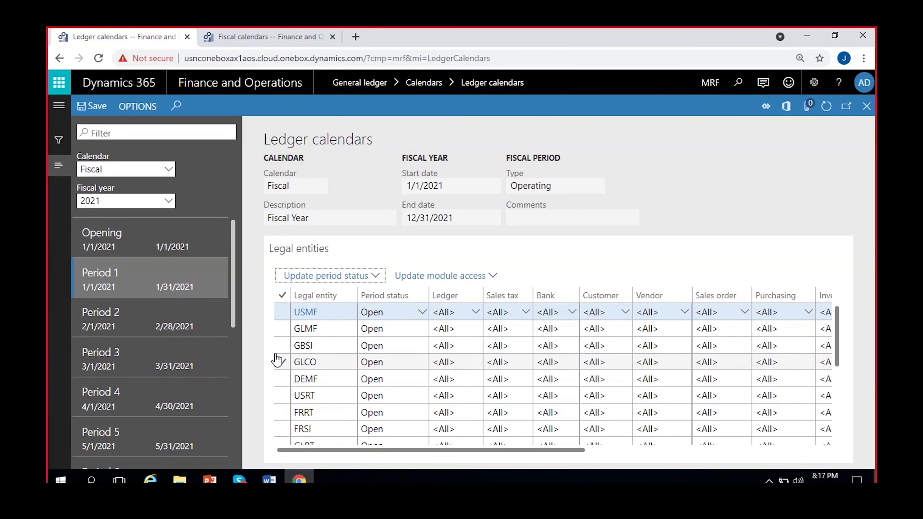
Update the Period 1 status of all legal entities at once to On hold, and look through the whole list
click(283, 295)
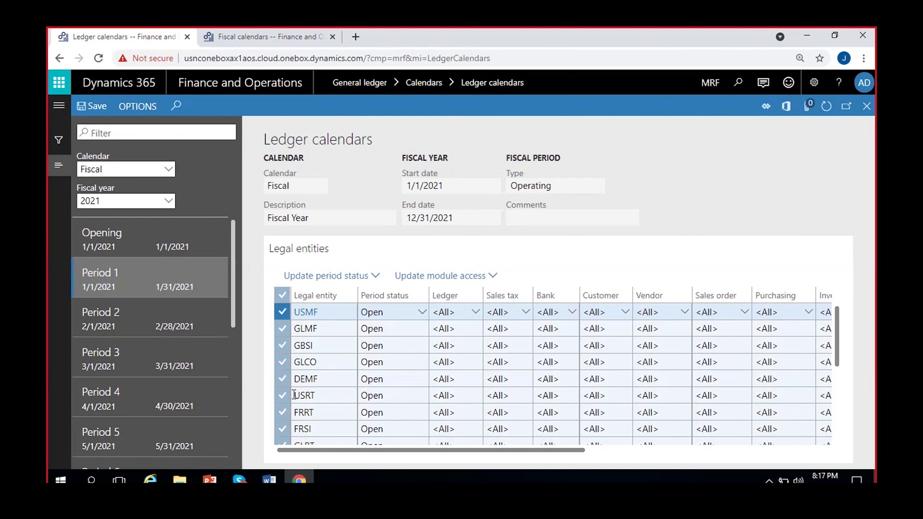
scroll(293, 388, down, 5)
scroll(294, 388, up, 5)
click(384, 278)
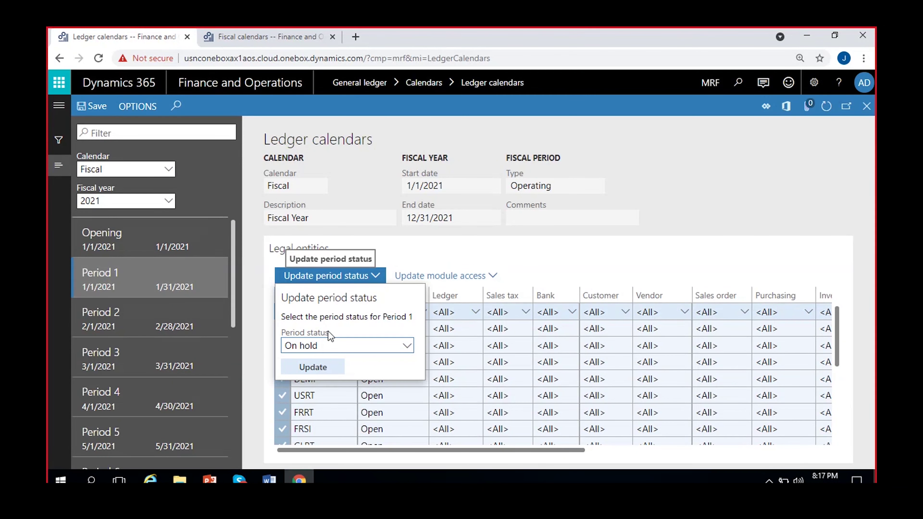
click(327, 368)
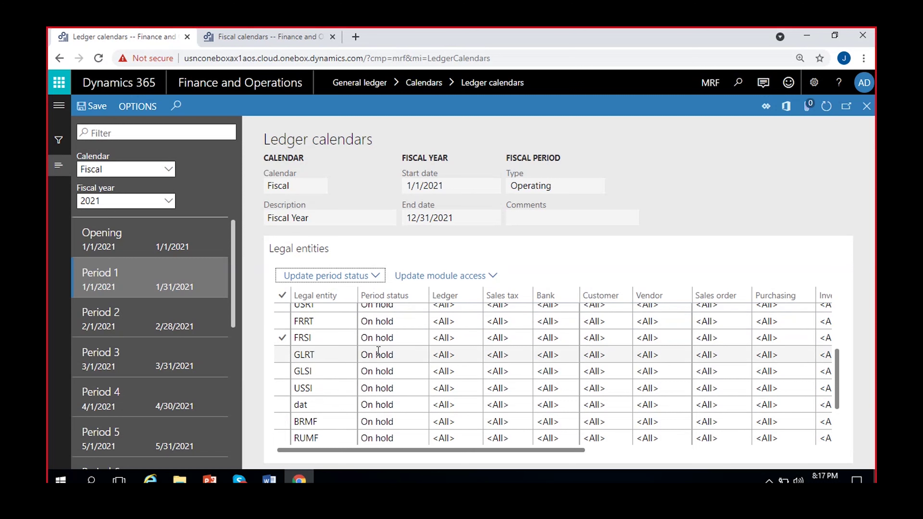
scroll(378, 352, down, 2)
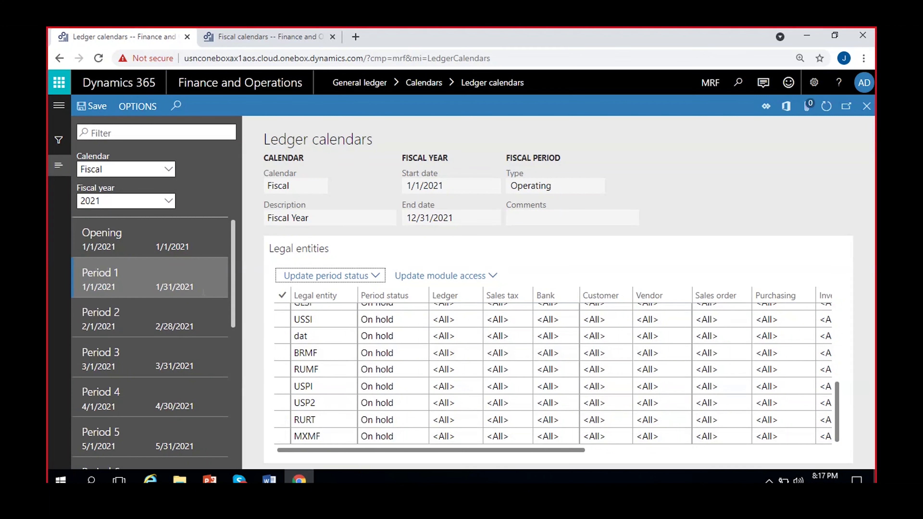
scroll(380, 407, up, 3)
scroll(380, 407, up, 2)
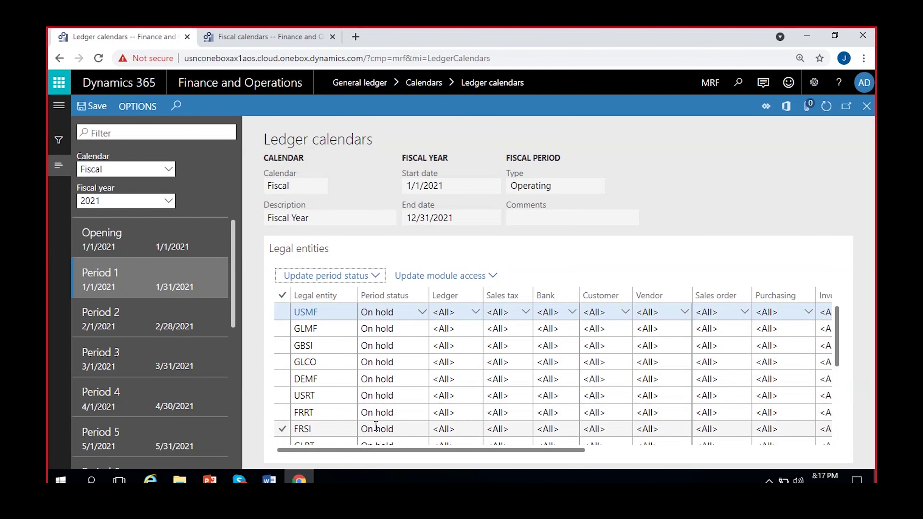
Set the Period 1 status back to Open for all legal entities at once
click(283, 297)
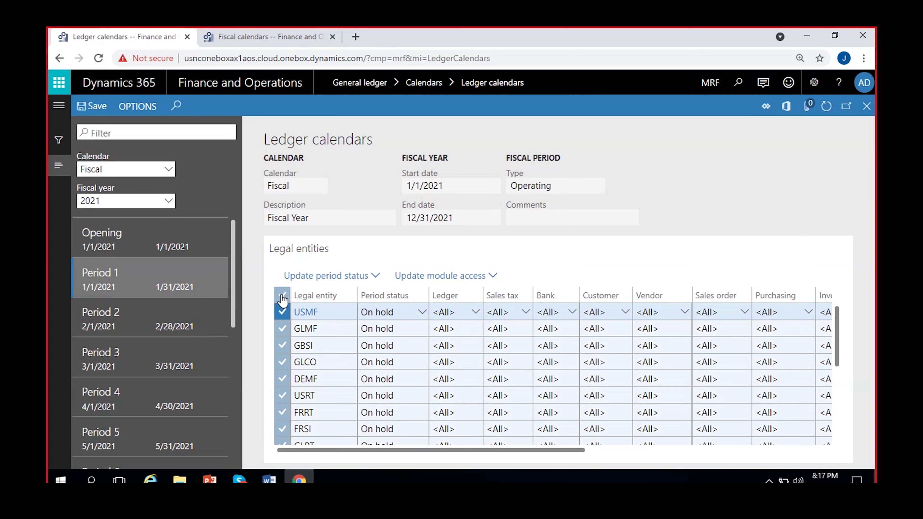
click(376, 275)
click(402, 343)
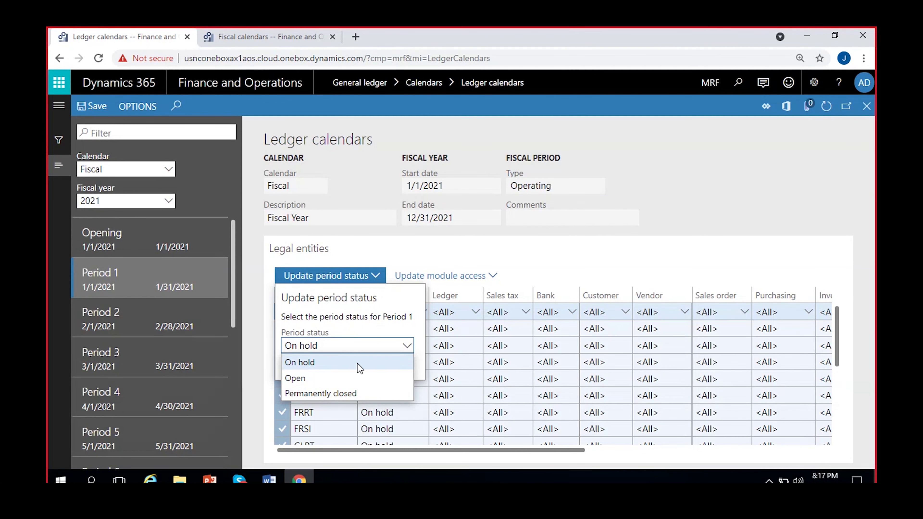
click(326, 379)
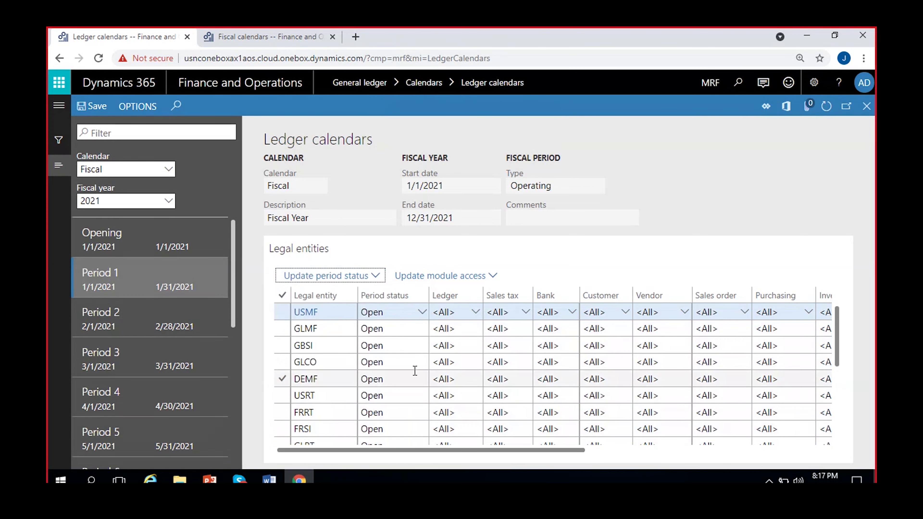
click(359, 389)
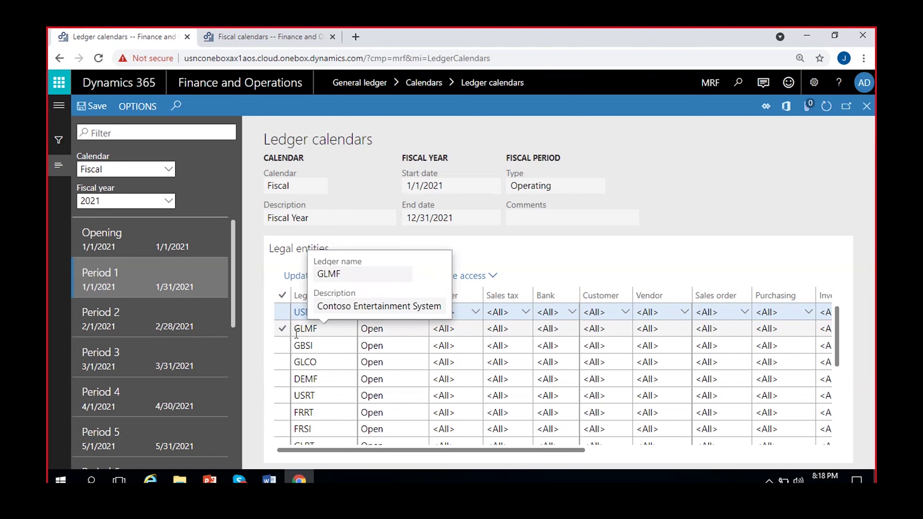
Look through the legal entities listed for Period 1, and dismiss the incoming Skype notifications
scroll(343, 411, down, 3)
scroll(343, 411, up, 5)
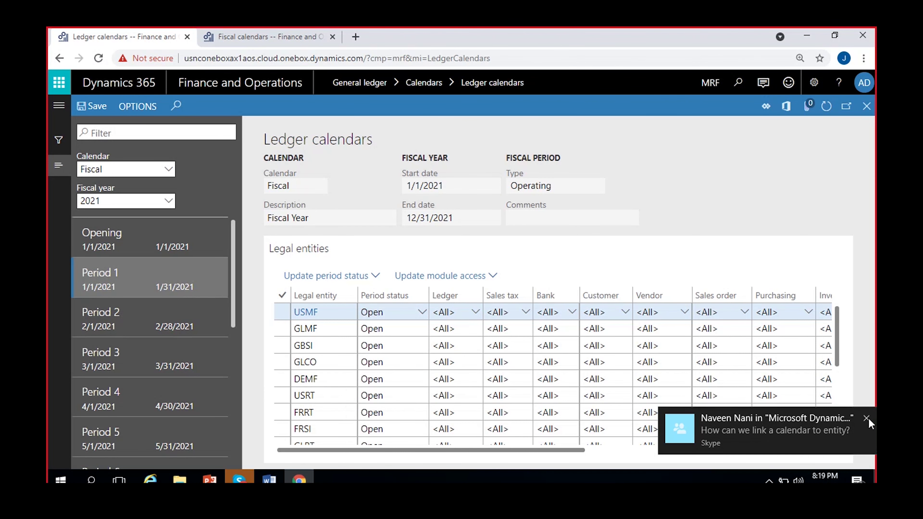
click(869, 419)
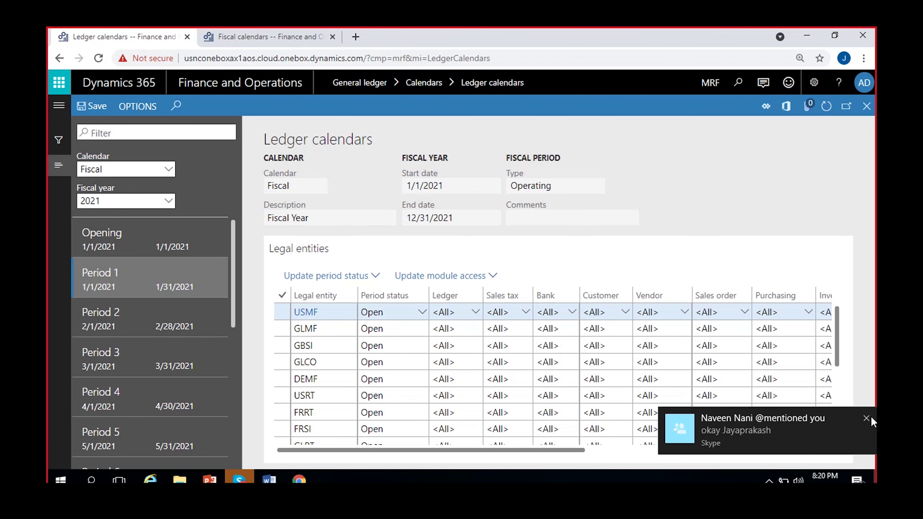
click(867, 418)
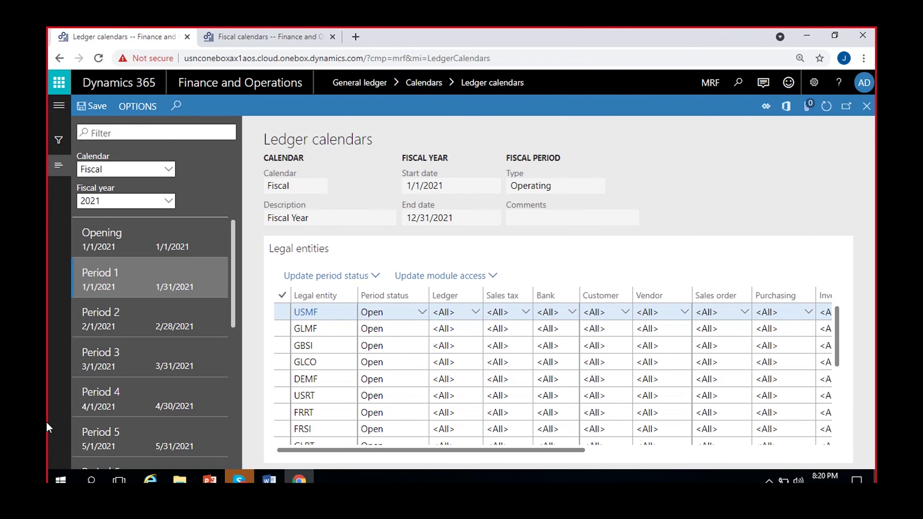
Try setting USMF's Period 2 status to Permanently closed, decline the permanent closure, and return the status to Open
click(282, 379)
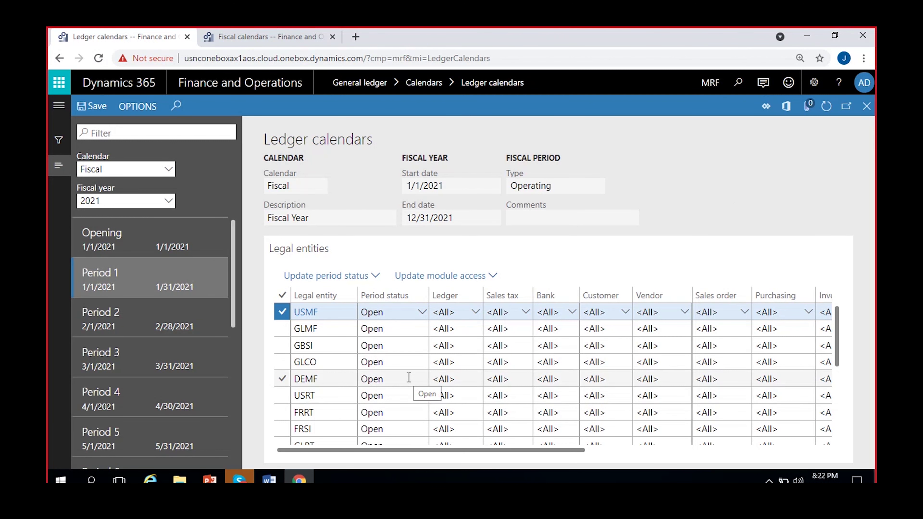
click(125, 317)
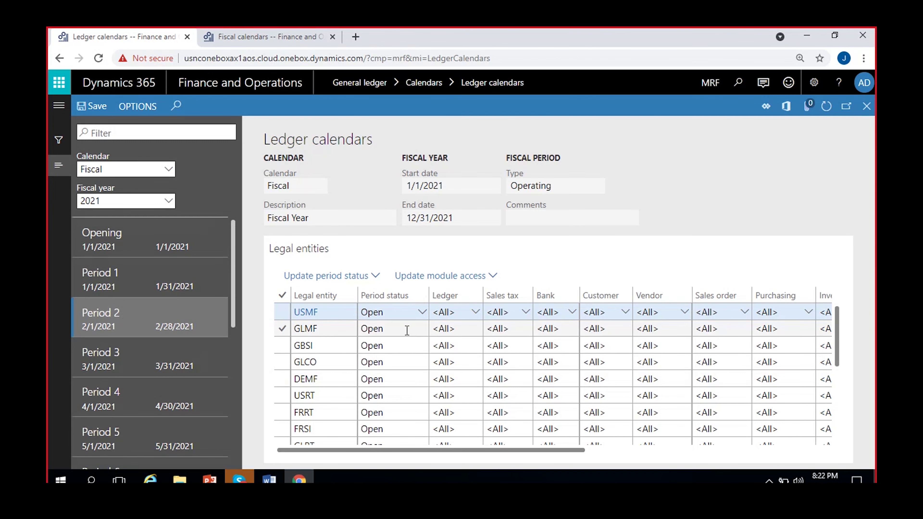
click(420, 319)
click(403, 361)
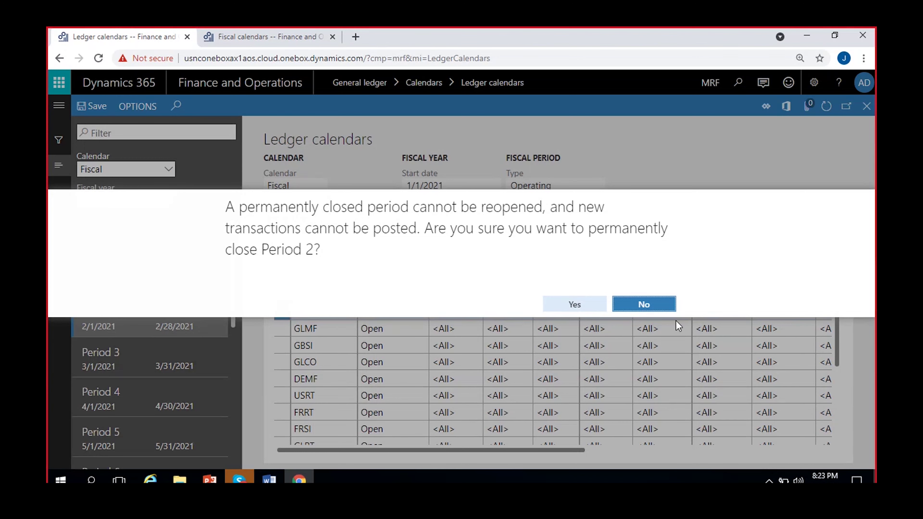
click(661, 307)
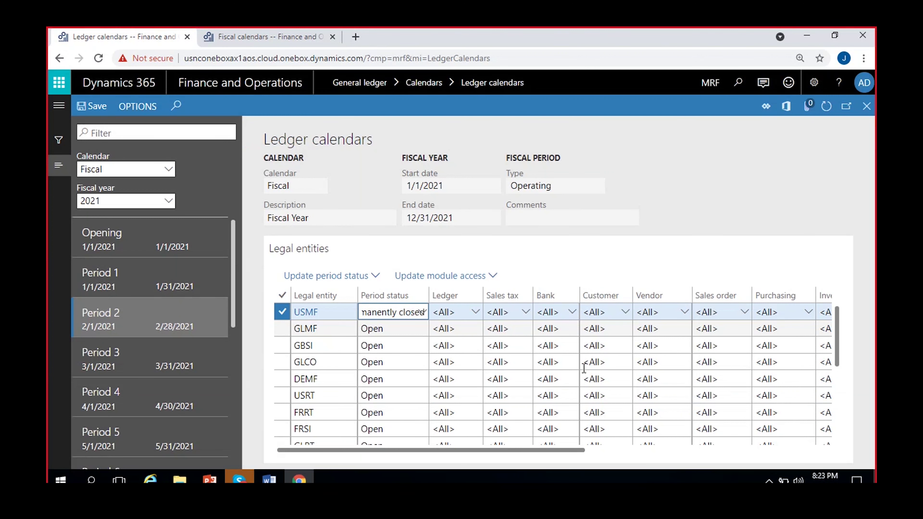
click(422, 312)
click(392, 345)
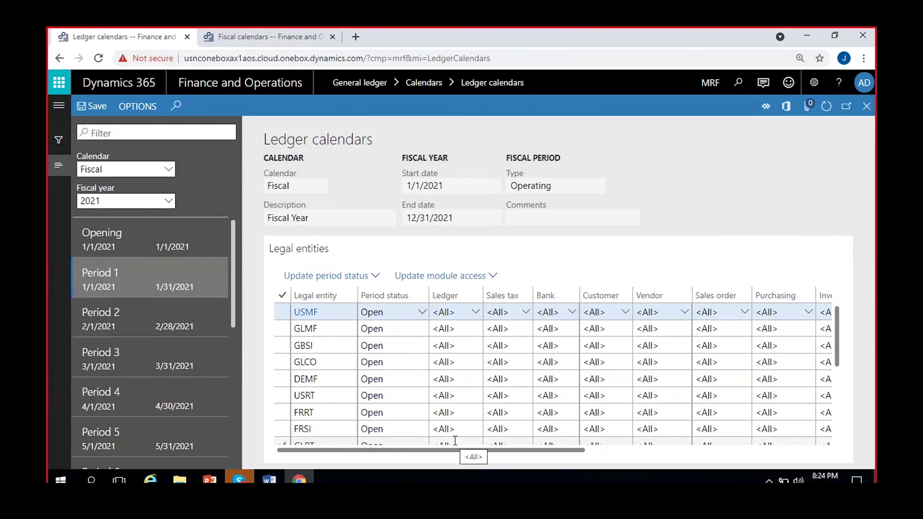
Check the ledger calendar definition in the Word notes, and return to the Ledger calendars page to review Period 1's module access columns
click(269, 480)
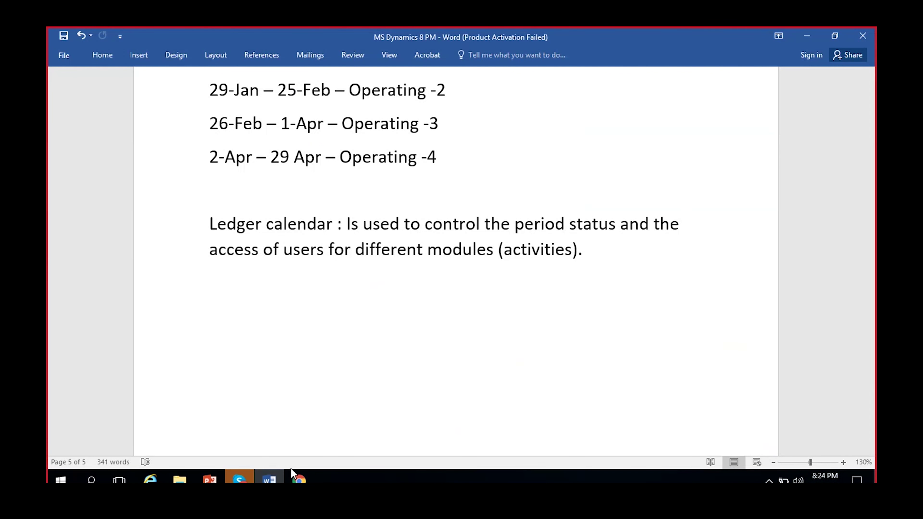
click(298, 480)
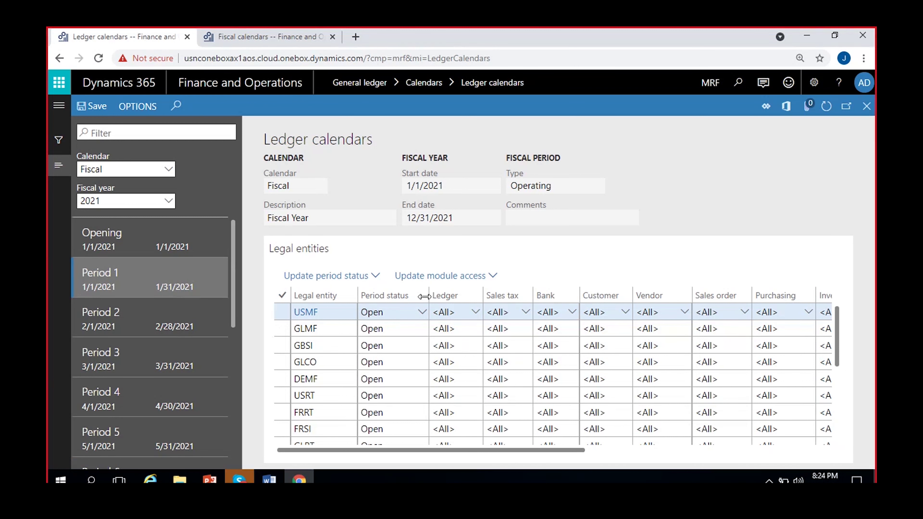
click(393, 309)
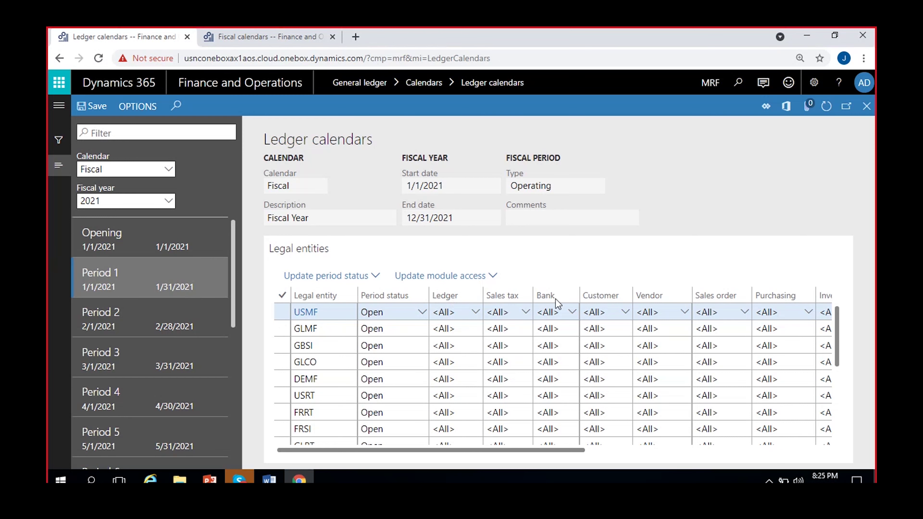
drag(578, 450, 707, 449)
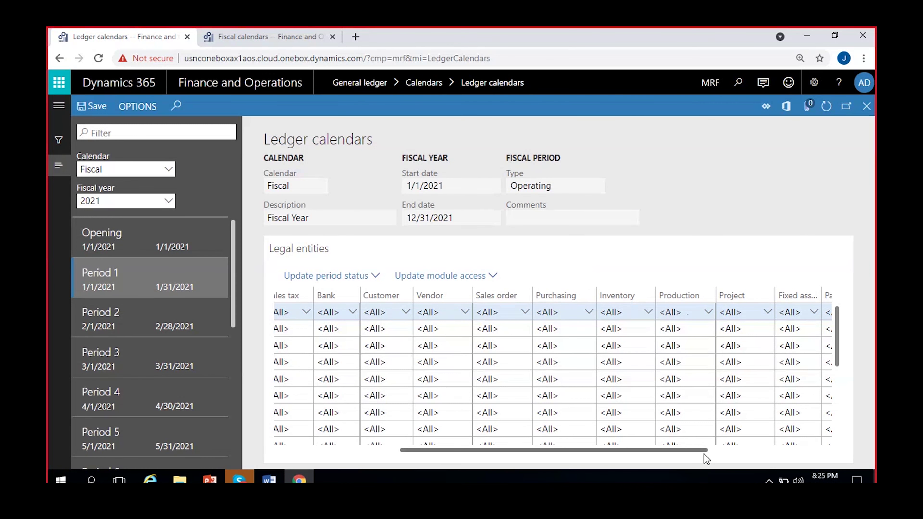
drag(704, 451, 542, 460)
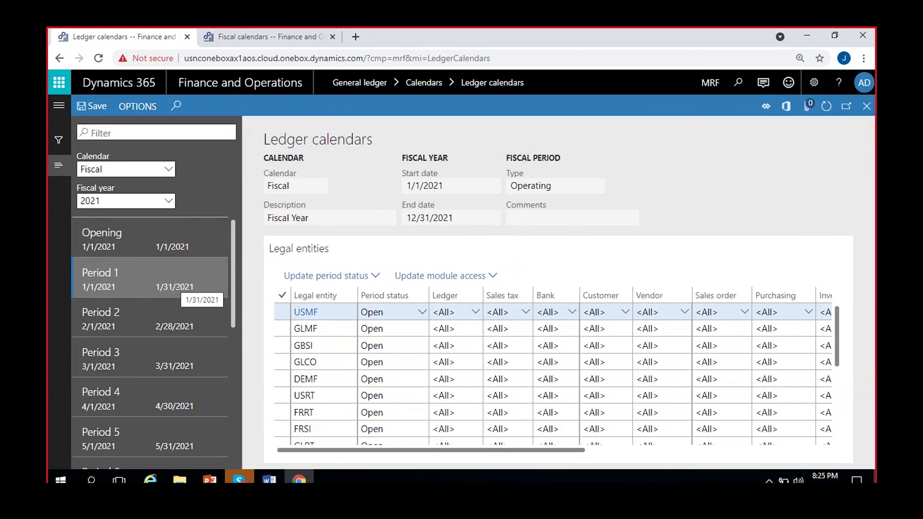
Examine the access level choices for USMF's Ledger module in Period 1 without picking one
click(279, 313)
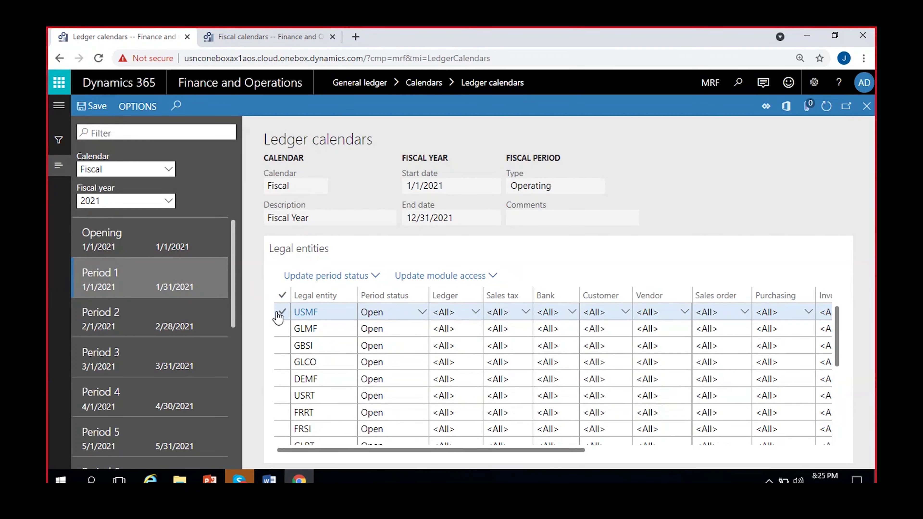
click(282, 313)
click(477, 314)
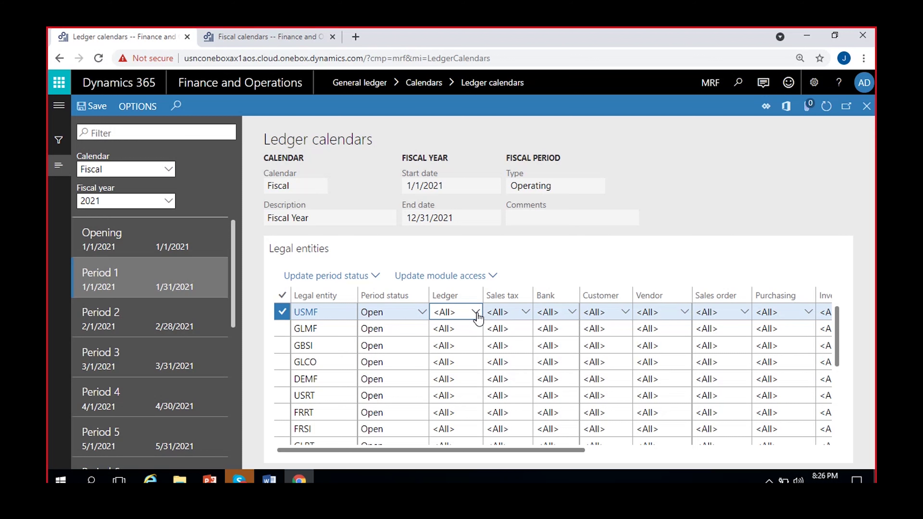
click(476, 313)
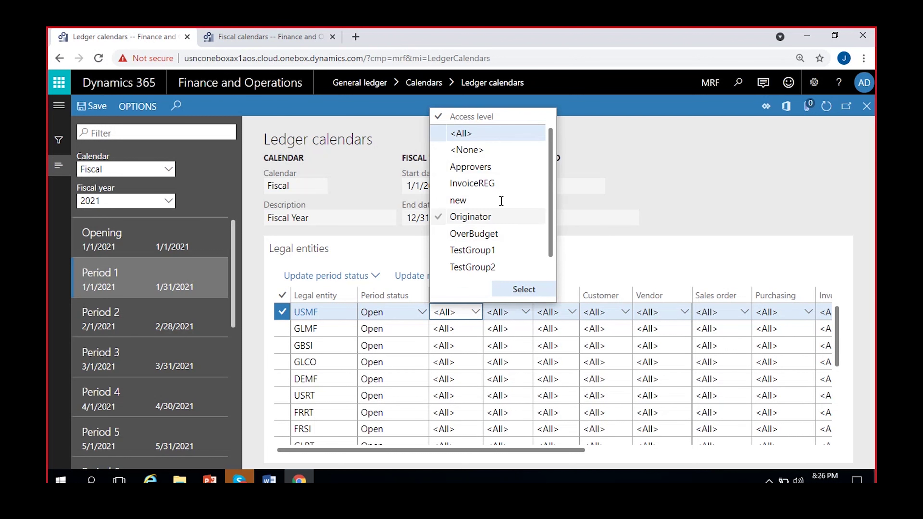
scroll(500, 200, down, 1)
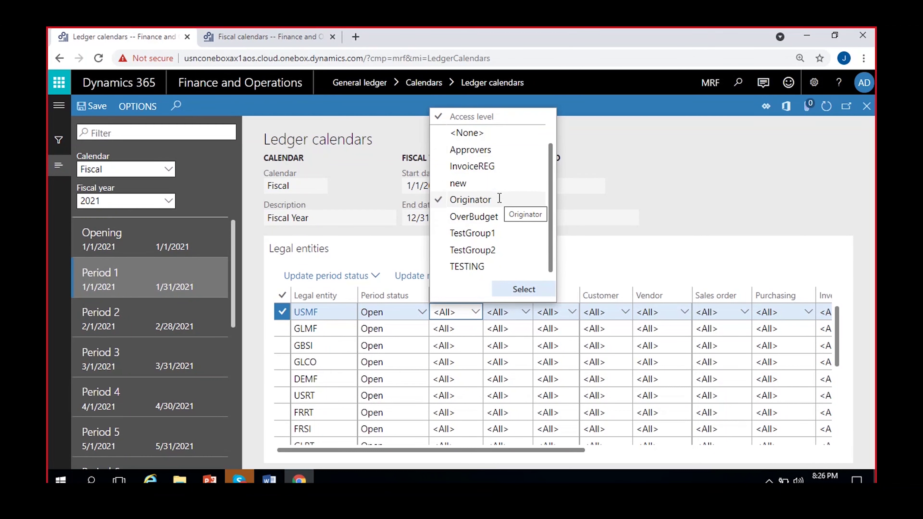
scroll(499, 198, up, 1)
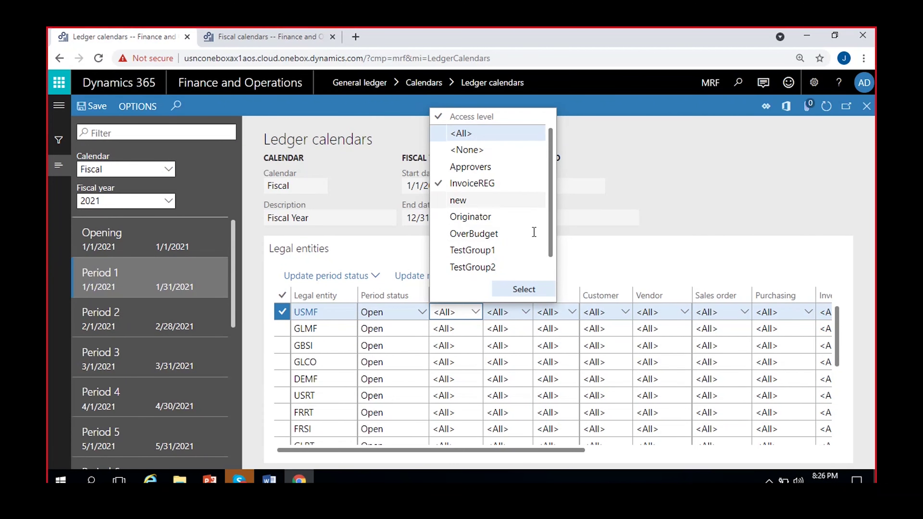
Switch to the browser tab showing Fiscal calendars and open the System administration Users list from there
click(253, 29)
click(58, 109)
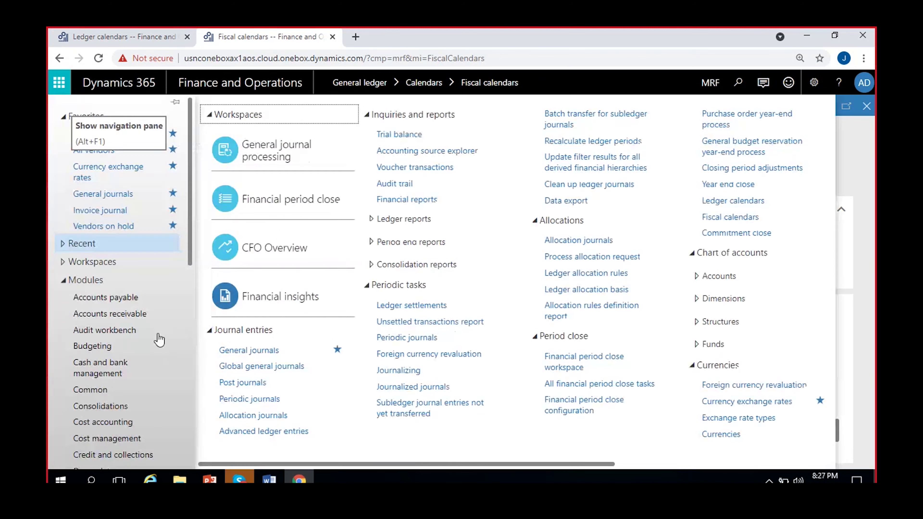
scroll(96, 310, down, 10)
click(100, 253)
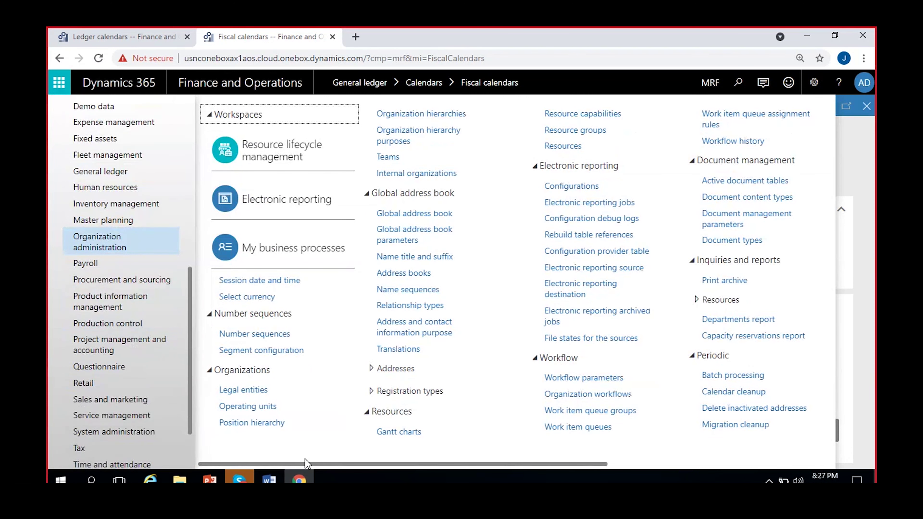
scroll(91, 326, down, 2)
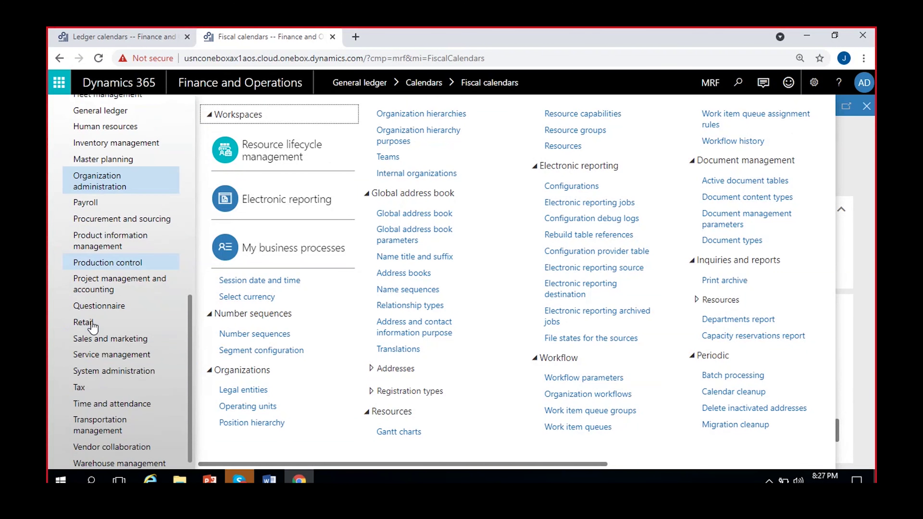
click(100, 372)
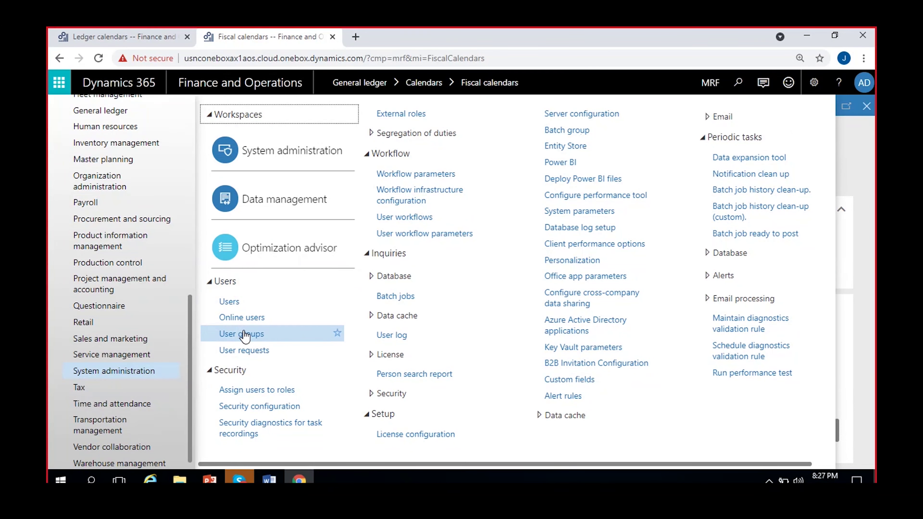
click(110, 376)
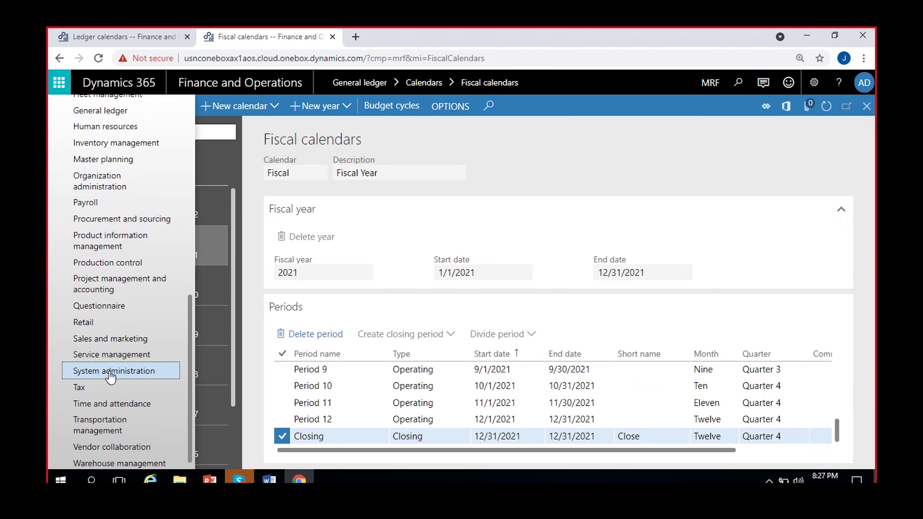
click(111, 377)
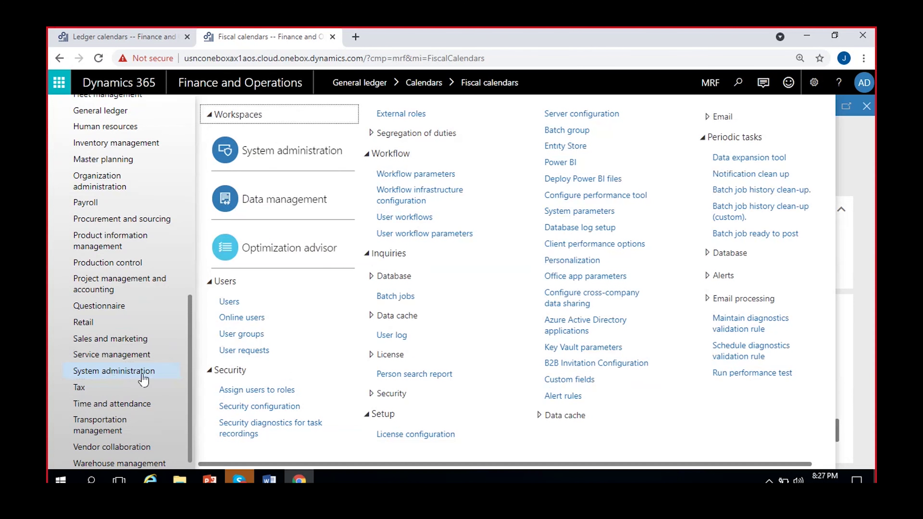
click(264, 301)
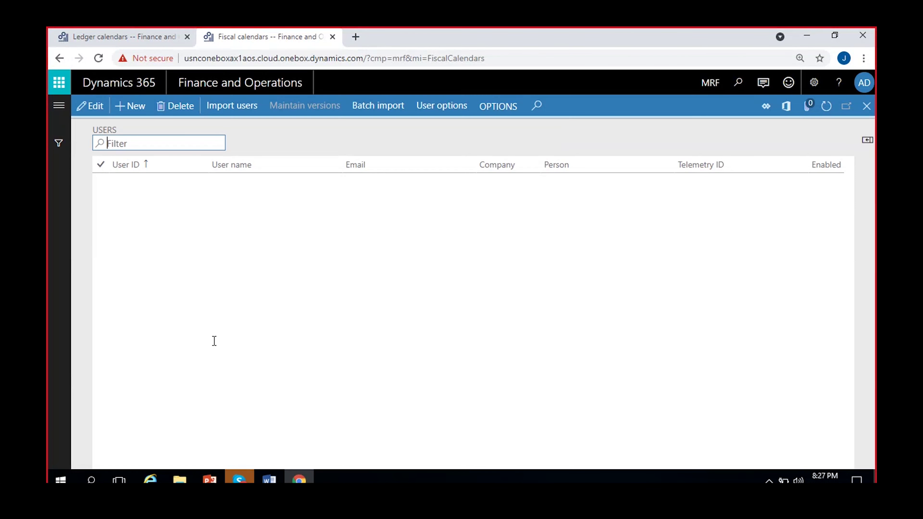
click(864, 128)
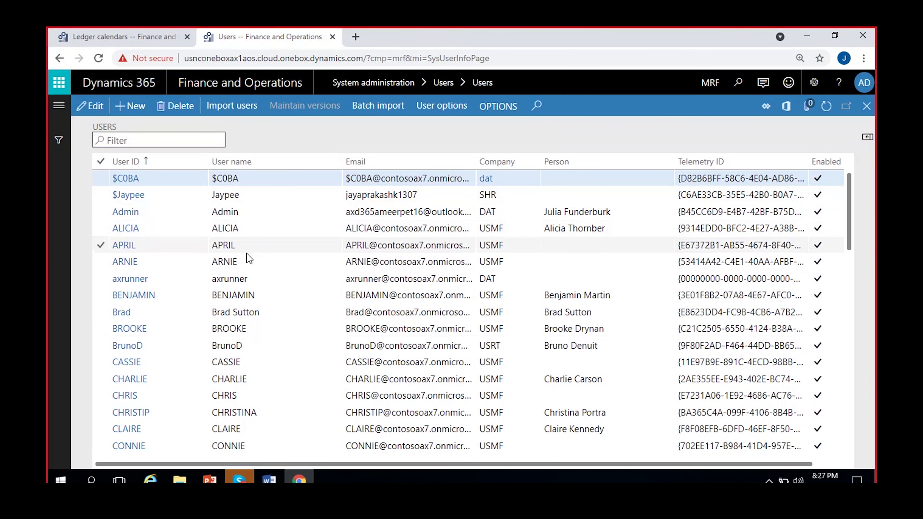
Look through the Users list, and open the first user's details to examine what TestEssentialsRole contains
scroll(248, 256, down, 3)
scroll(247, 256, down, 5)
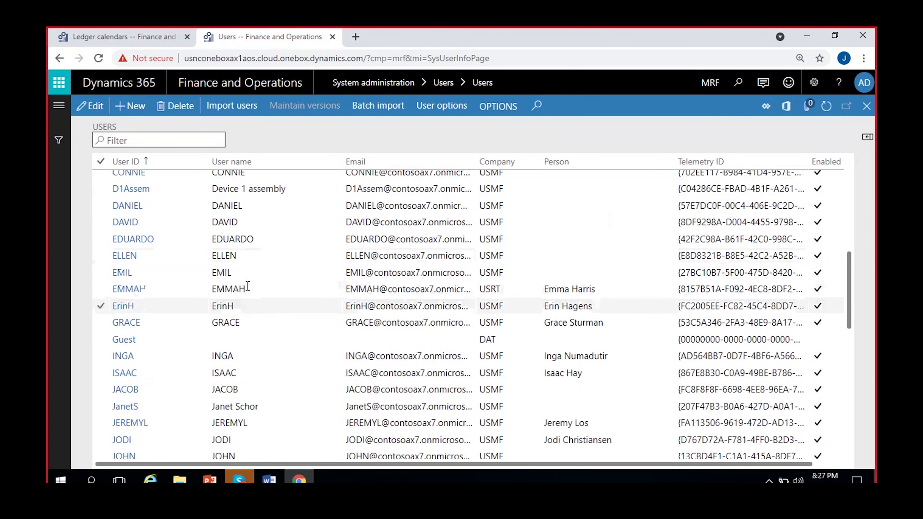
scroll(251, 287, down, 12)
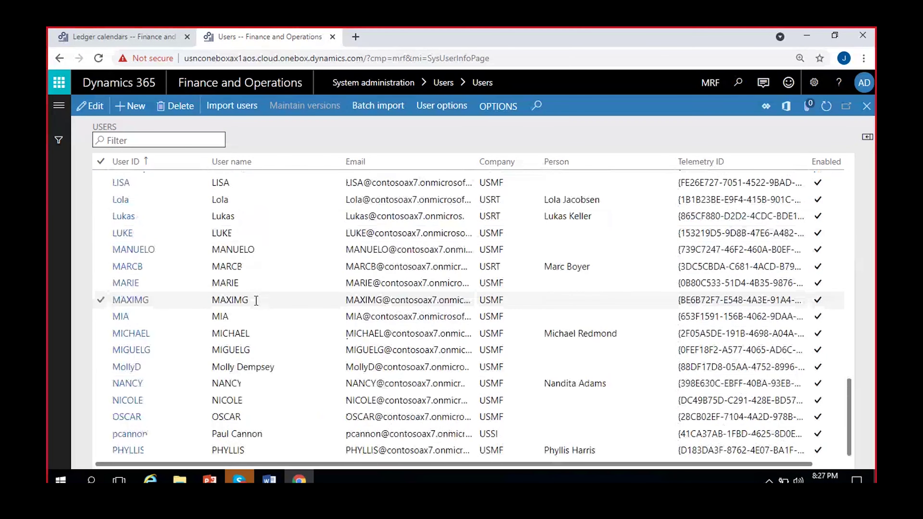
scroll(253, 298, up, 1)
scroll(251, 360, up, 15)
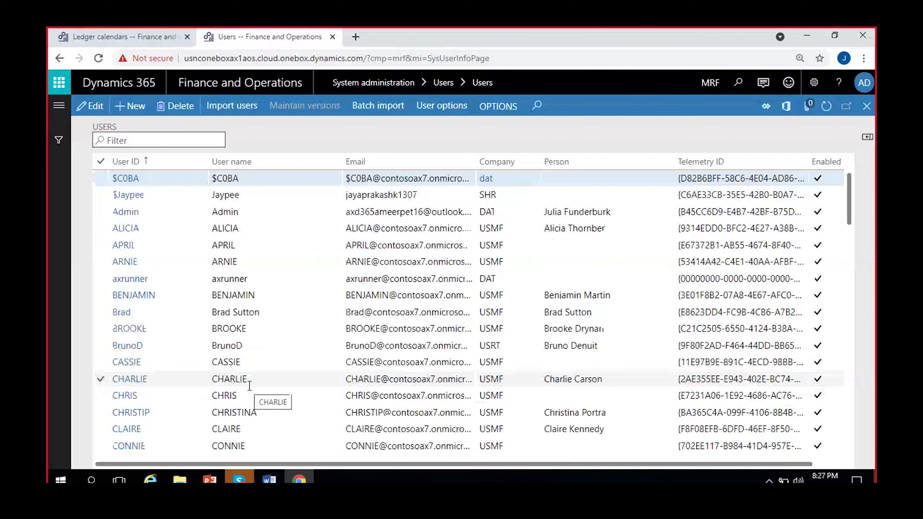
click(131, 184)
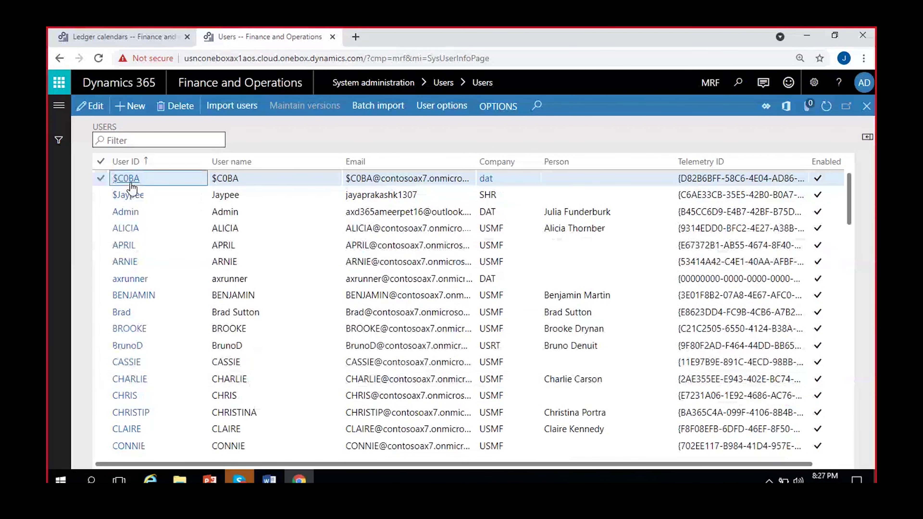
click(131, 183)
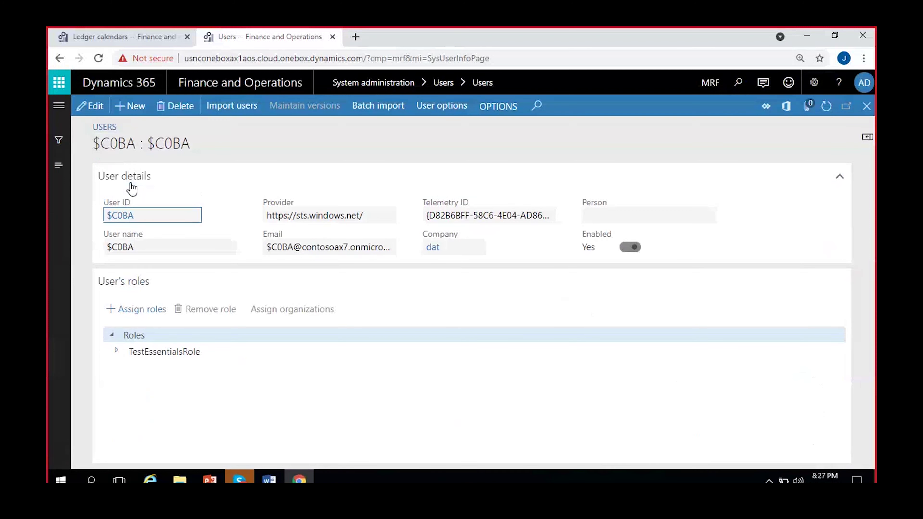
click(116, 352)
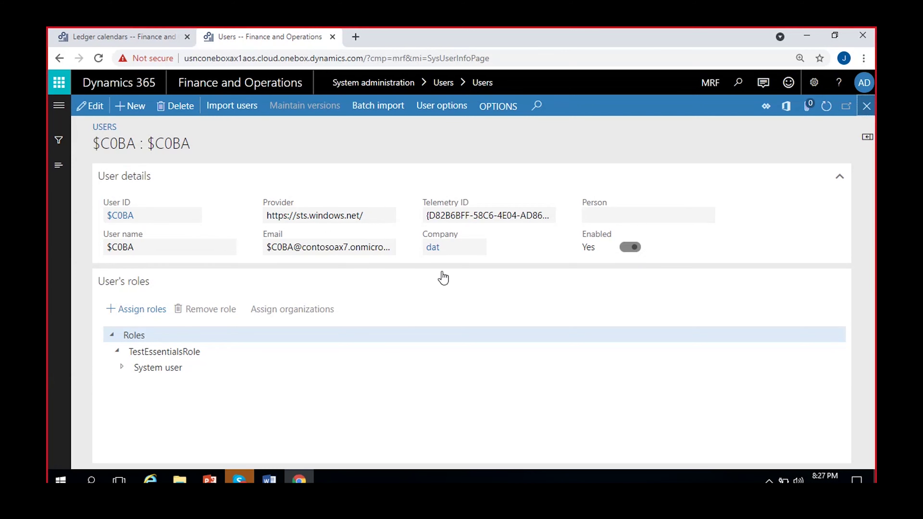
Return to the Users list and open the Admin user to review its assigned roles, closing the record when finished
click(273, 212)
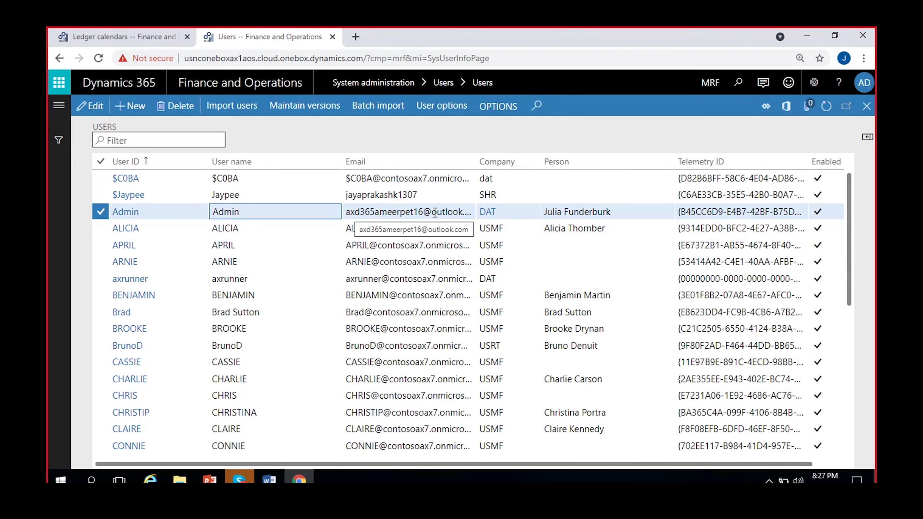
mouse_move(864, 83)
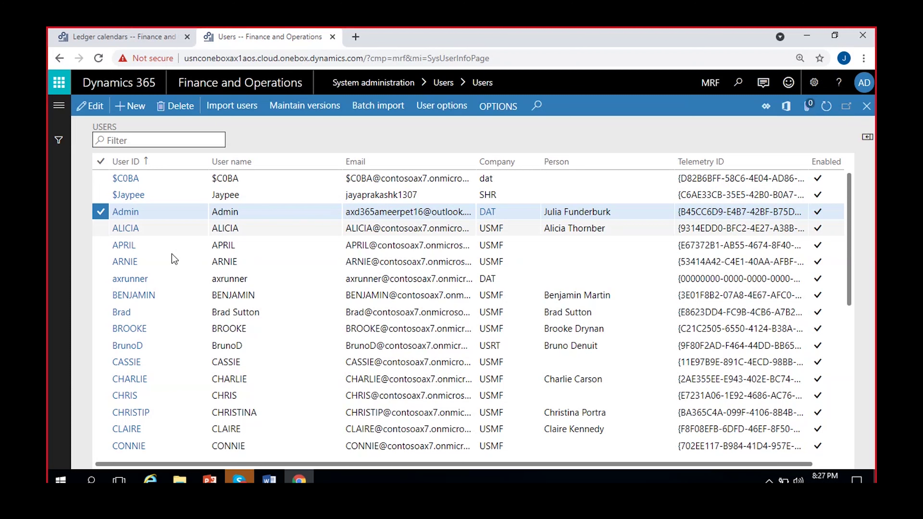
click(125, 212)
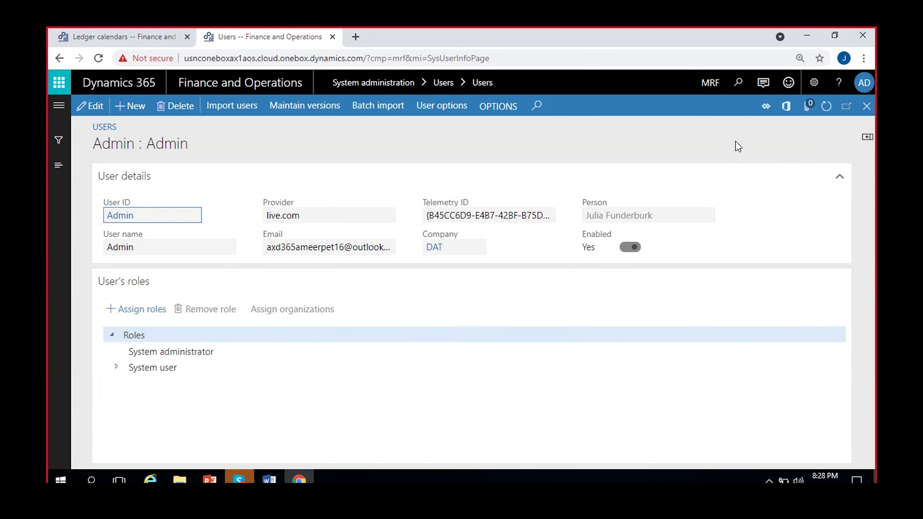
click(866, 109)
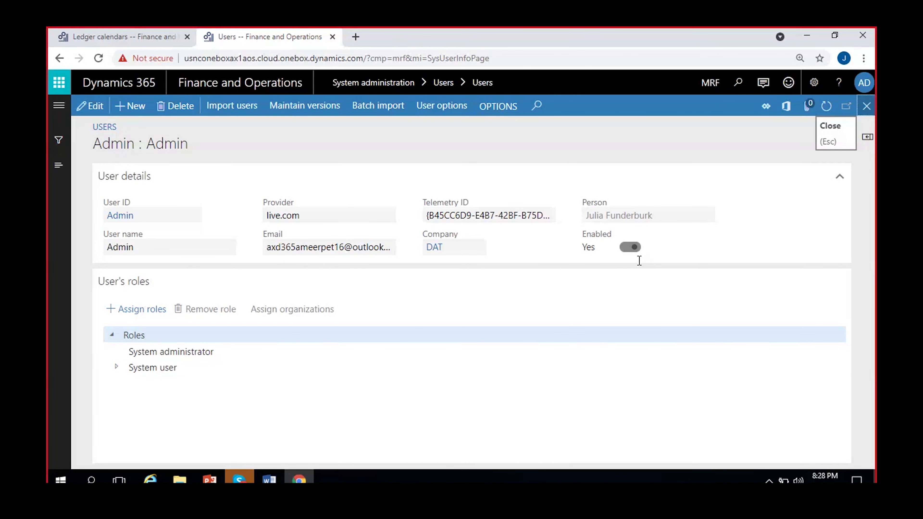
Look through the Users list again, and open the user directly below Admin to review the assigned roles
scroll(196, 350, down, 15)
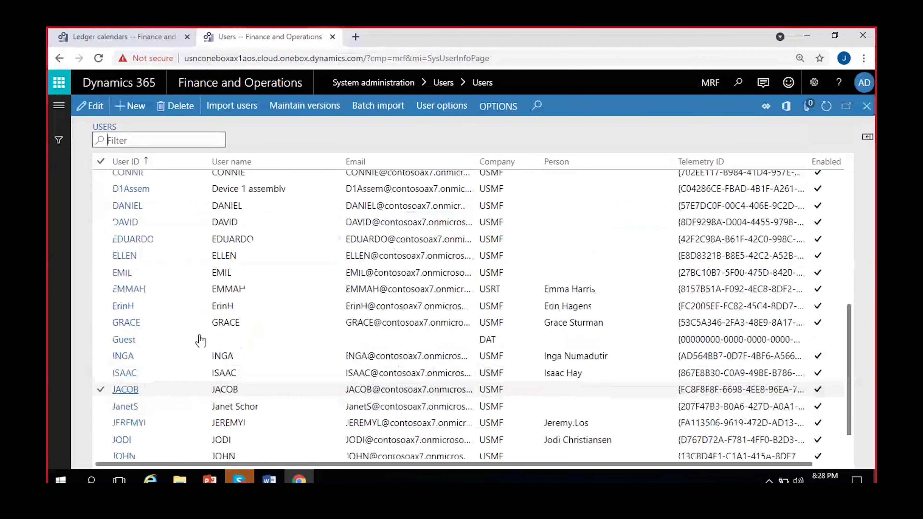
scroll(225, 373, up, 8)
click(185, 367)
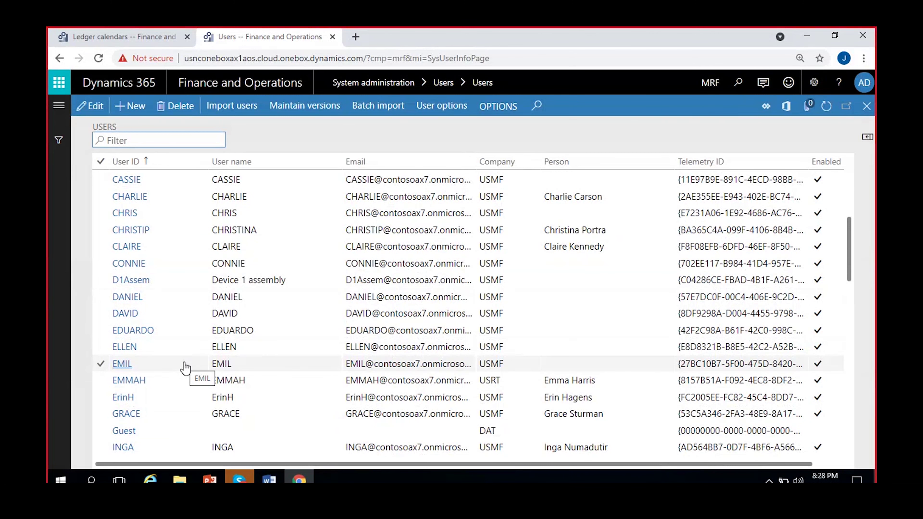
scroll(213, 350, up, 2)
scroll(213, 349, up, 2)
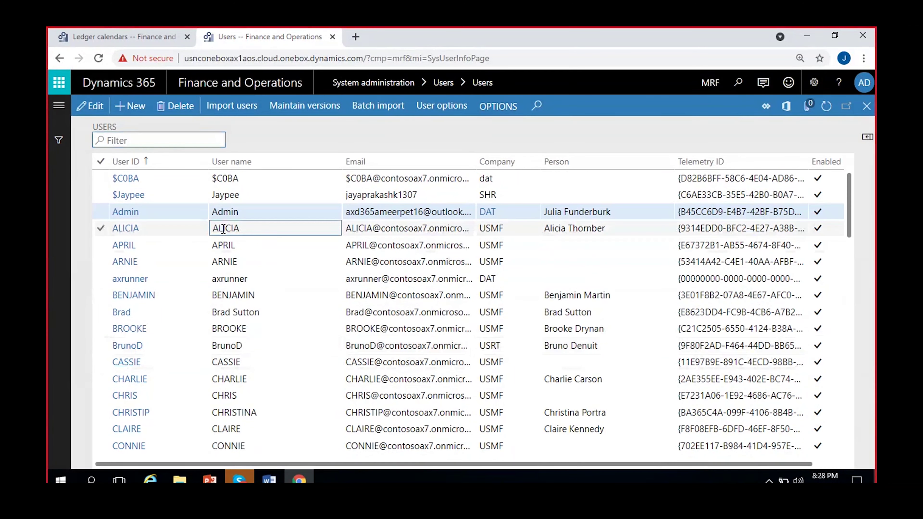
click(125, 229)
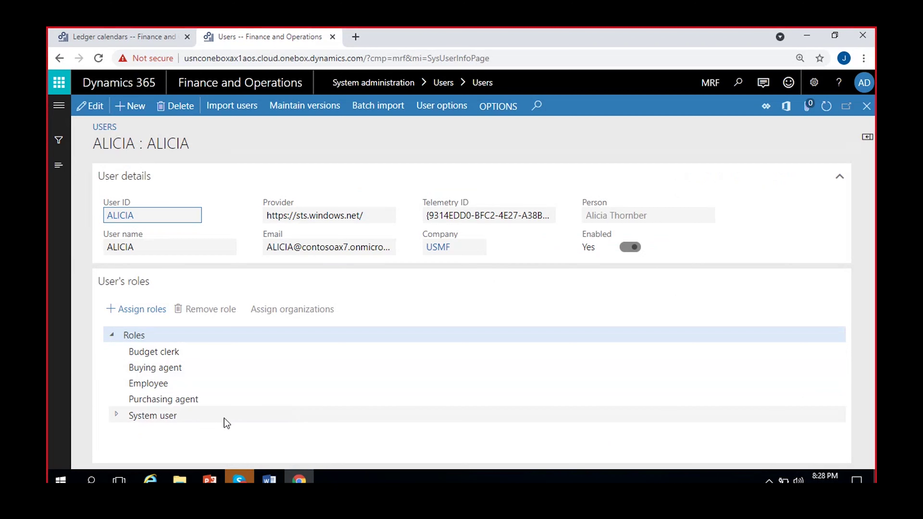
click(145, 335)
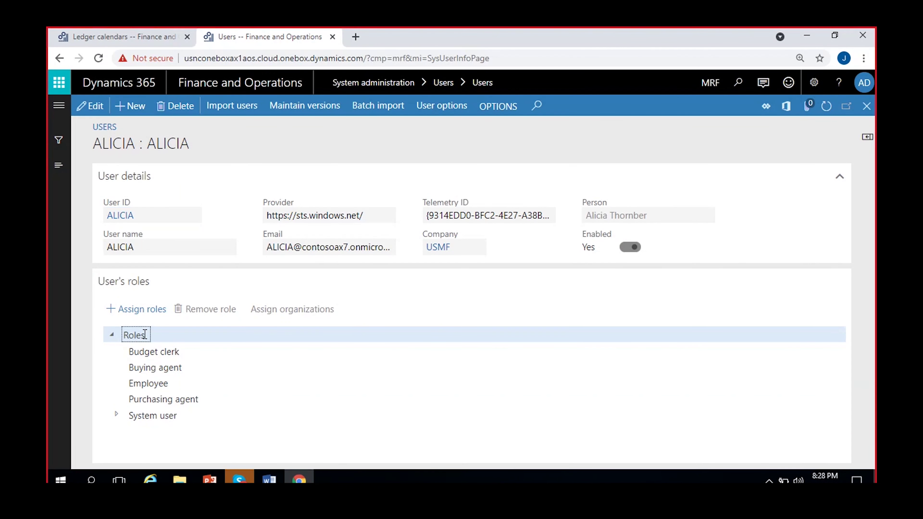
Examine the roles that can be assigned to this user, highlighting Accounts payable payments clerk, and cancel without assigning any
click(147, 313)
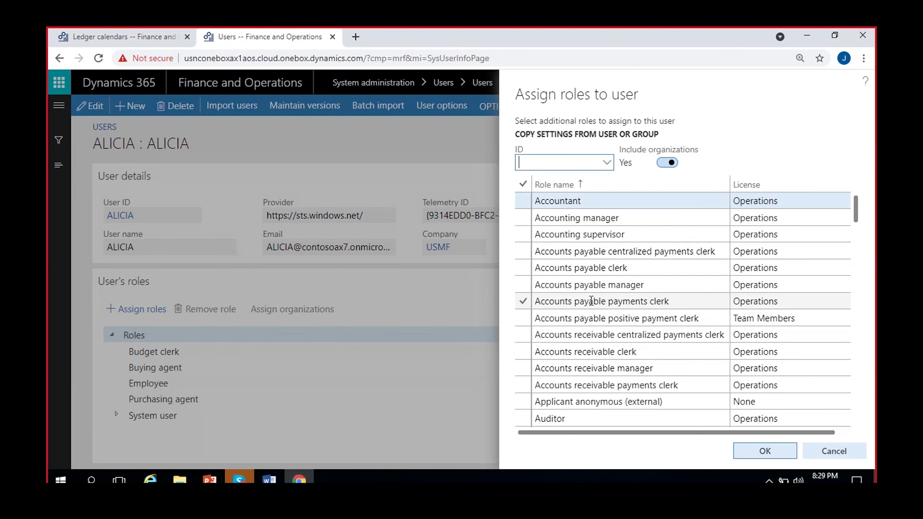
click(659, 301)
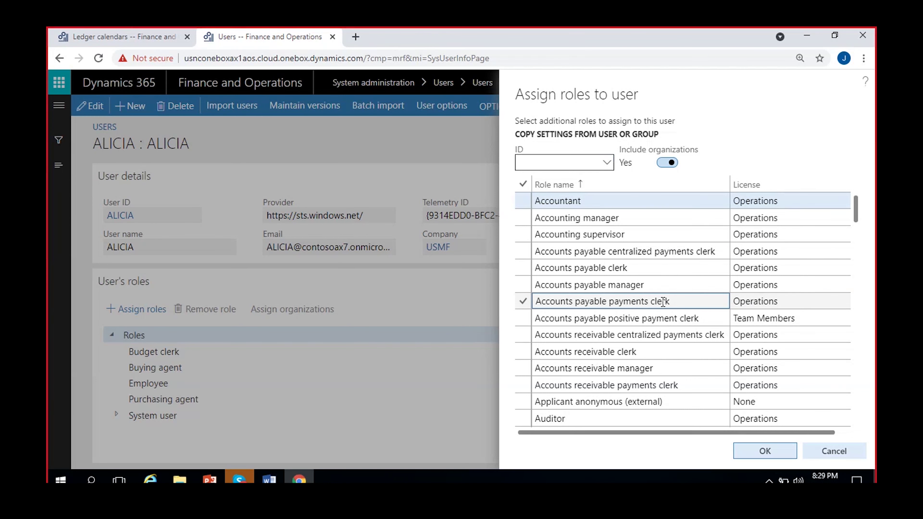
click(625, 300)
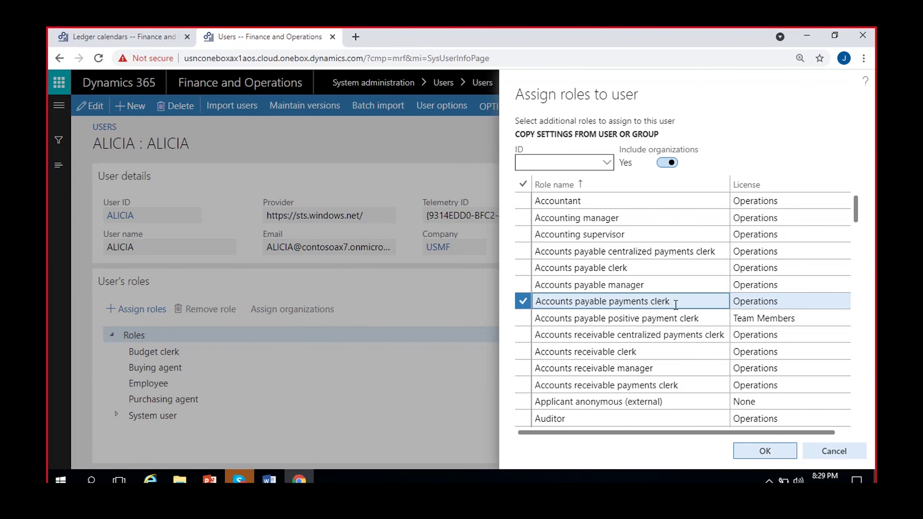
scroll(629, 363, down, 2)
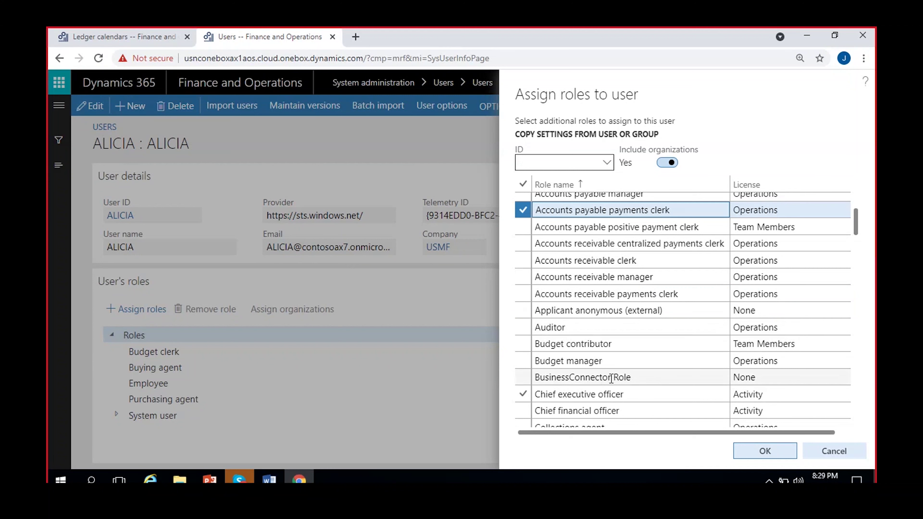
scroll(592, 263, down, 5)
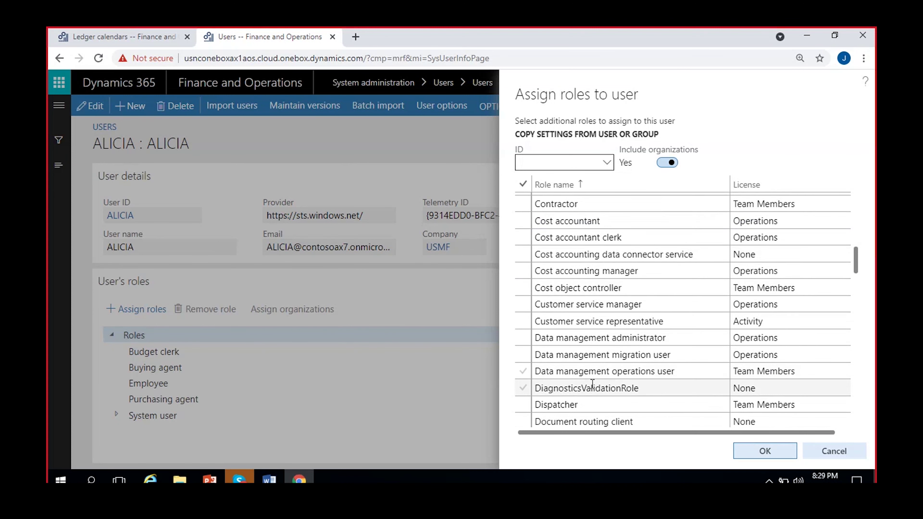
scroll(586, 327, down, 10)
scroll(583, 335, down, 15)
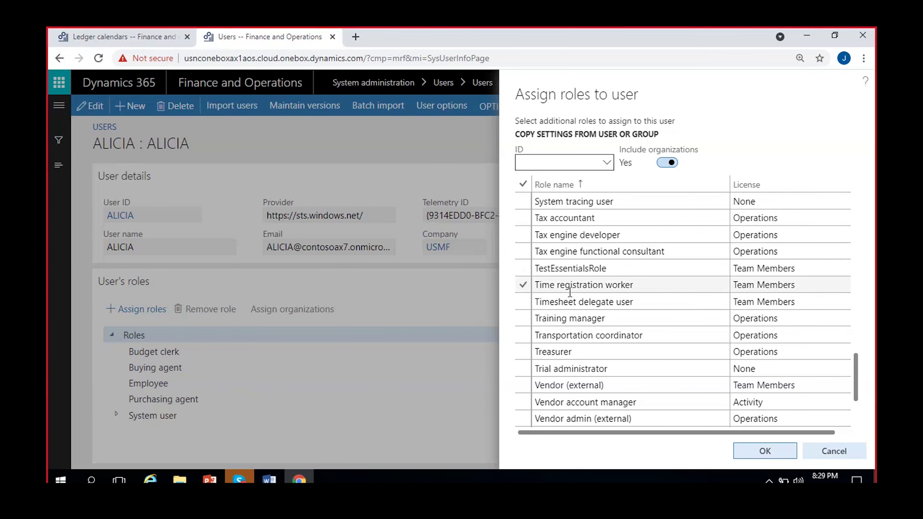
scroll(575, 264, up, 10)
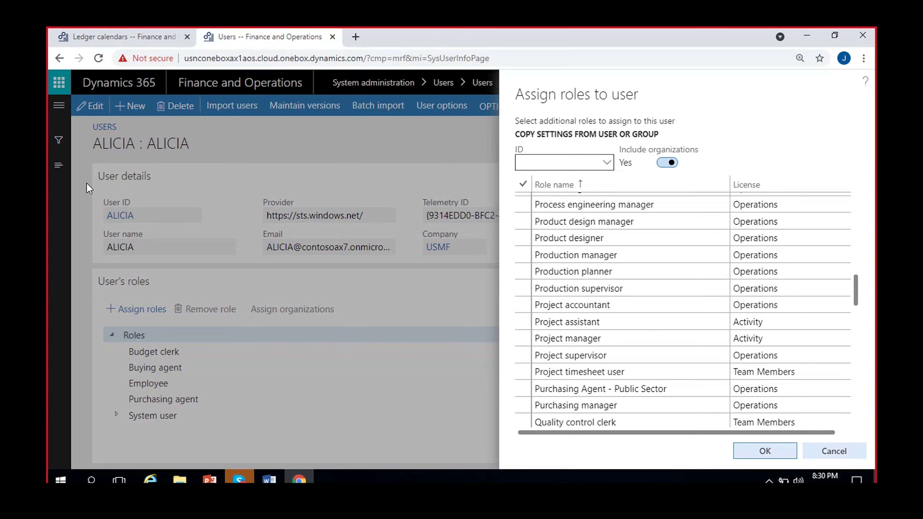
click(827, 443)
On the System administration User groups page, create group MRF with the name "MRF user group" and show its user assignment
click(59, 105)
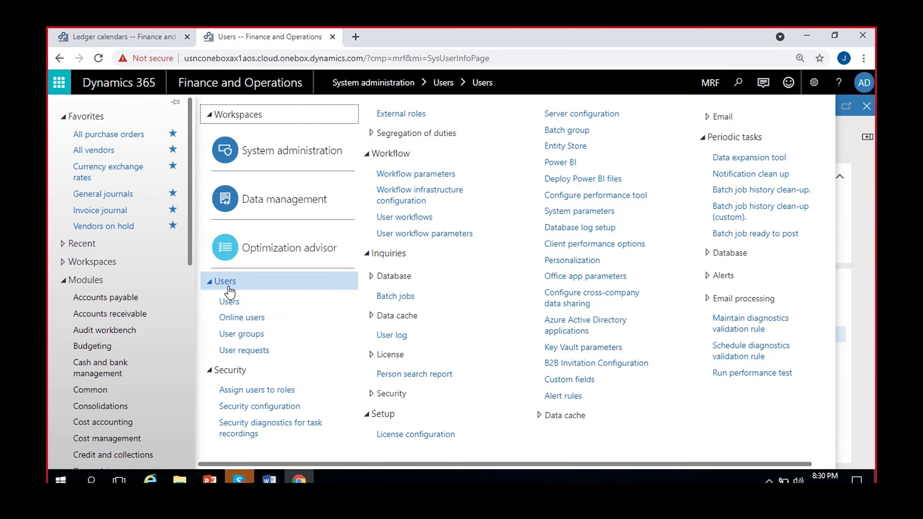
click(240, 334)
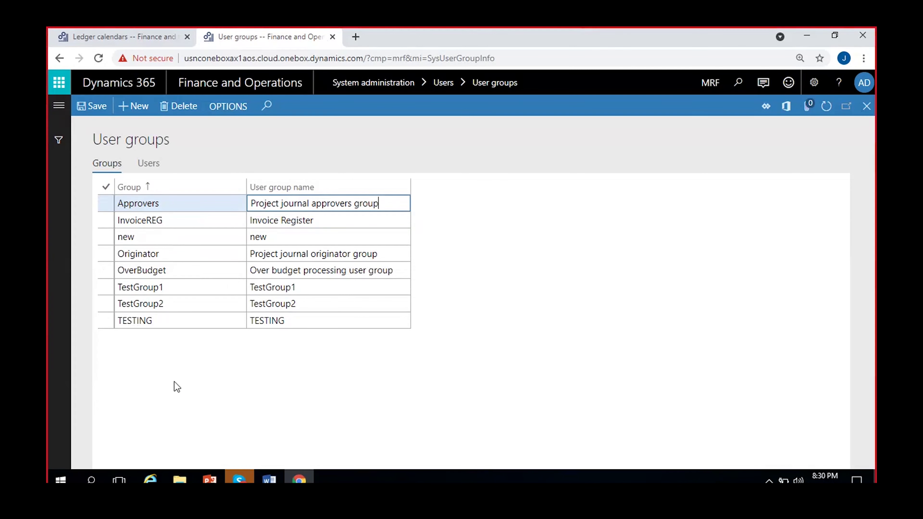
click(133, 106)
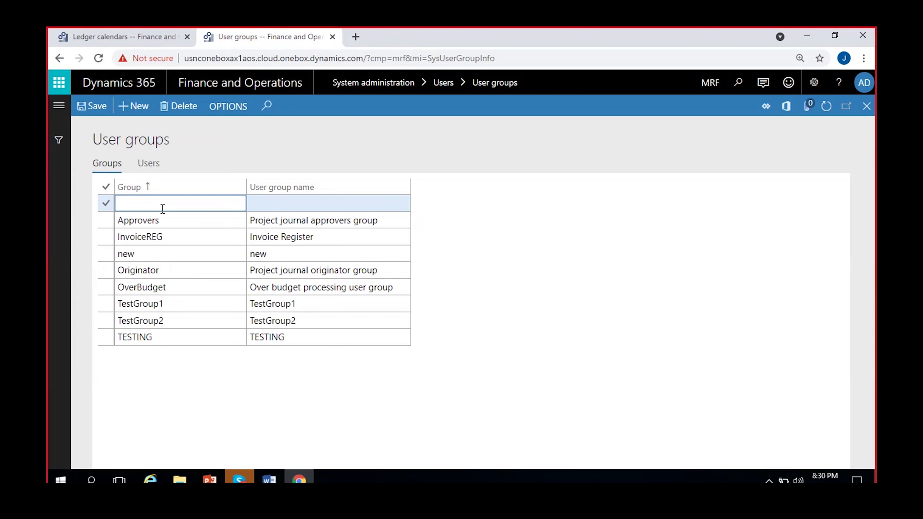
text(MRF)
click(271, 202)
text(MR)
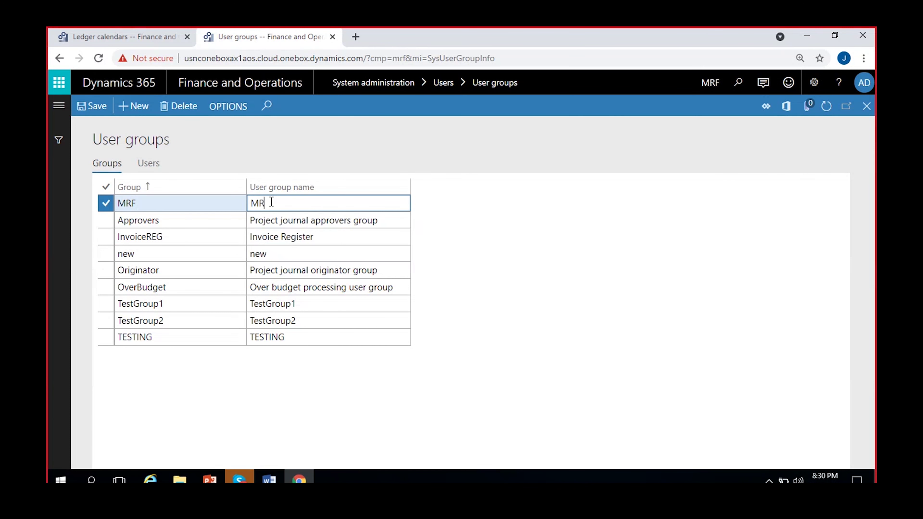
text(F user gr)
text(ro)
text(oup)
click(158, 170)
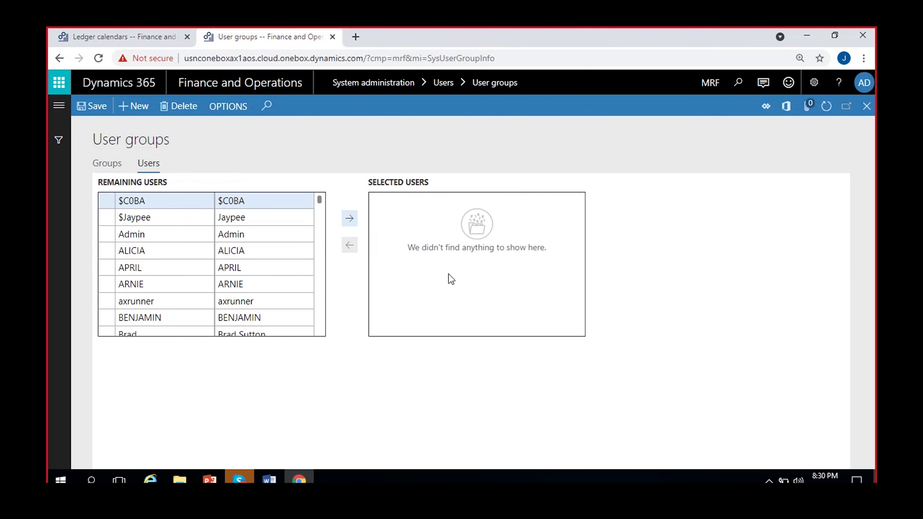
Assign the first four users in the remaining users list to the MRF user group
click(196, 217)
click(185, 201)
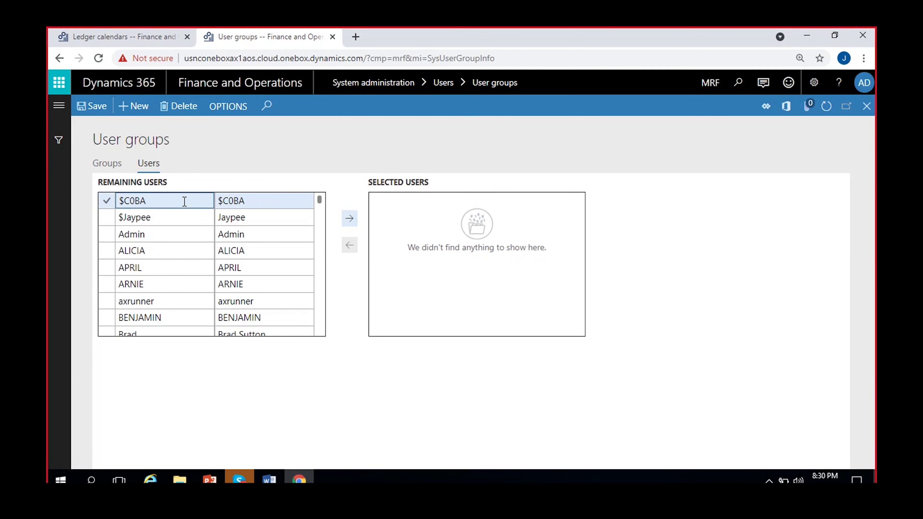
click(350, 220)
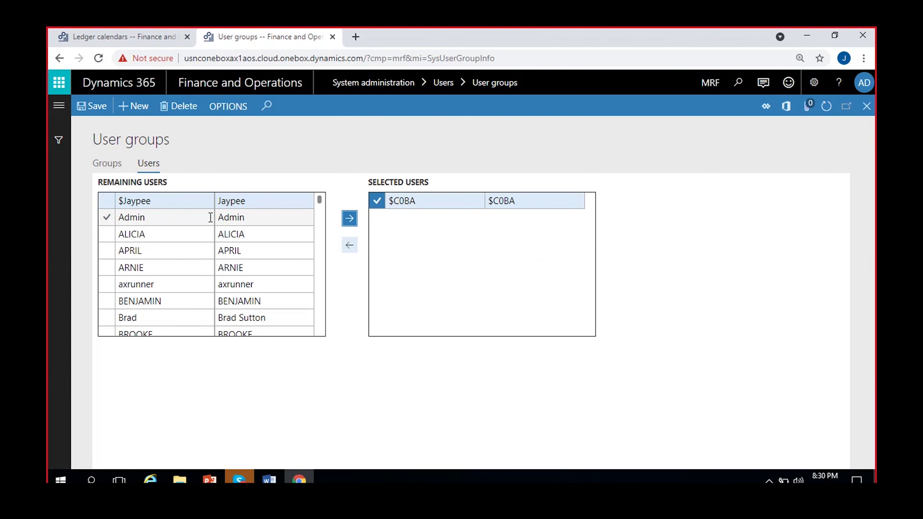
click(107, 218)
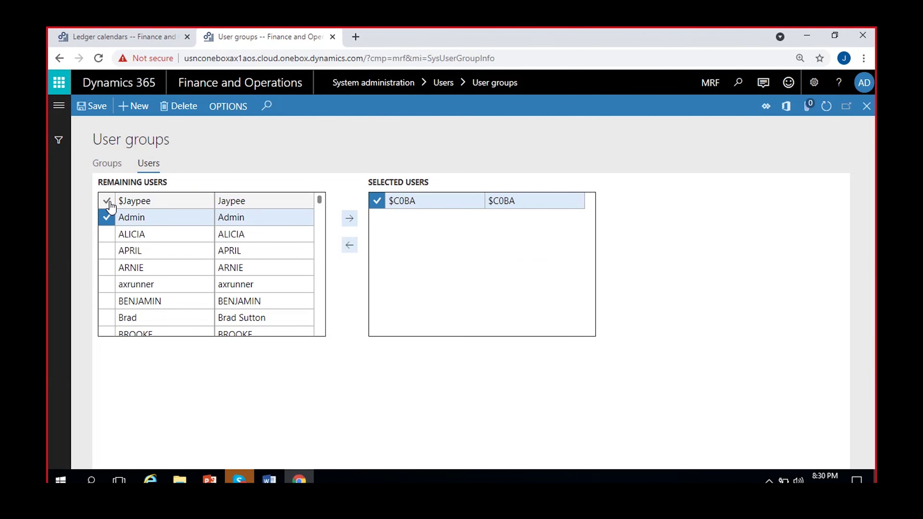
click(106, 201)
click(107, 234)
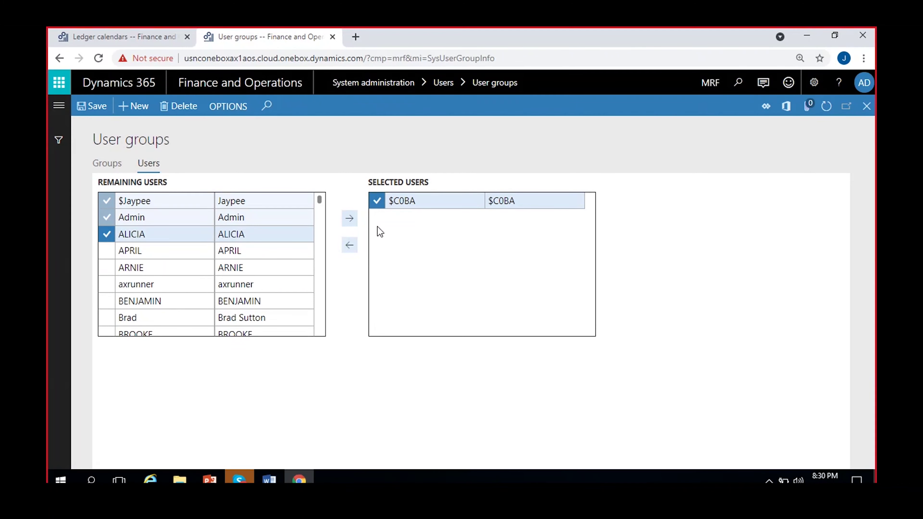
click(349, 218)
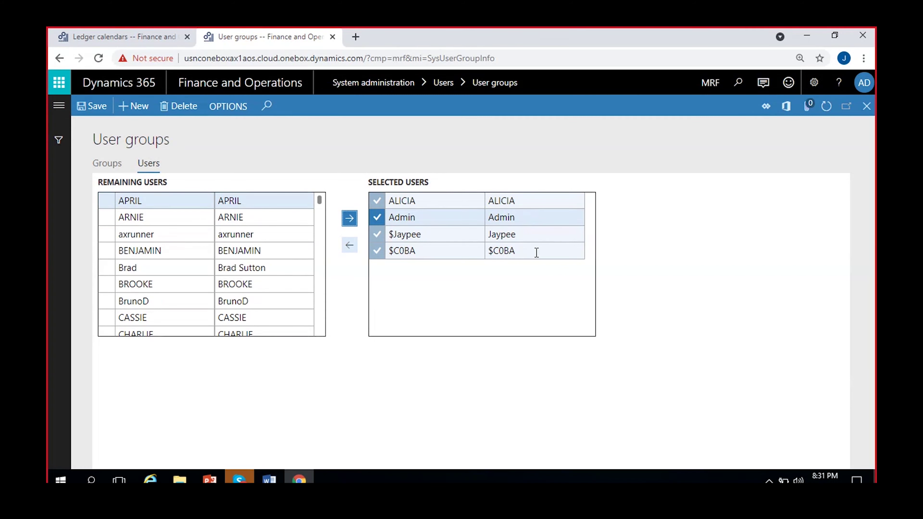
Look through the remaining users for the MRF group, and remove the last user in the selected users list
click(112, 166)
click(155, 165)
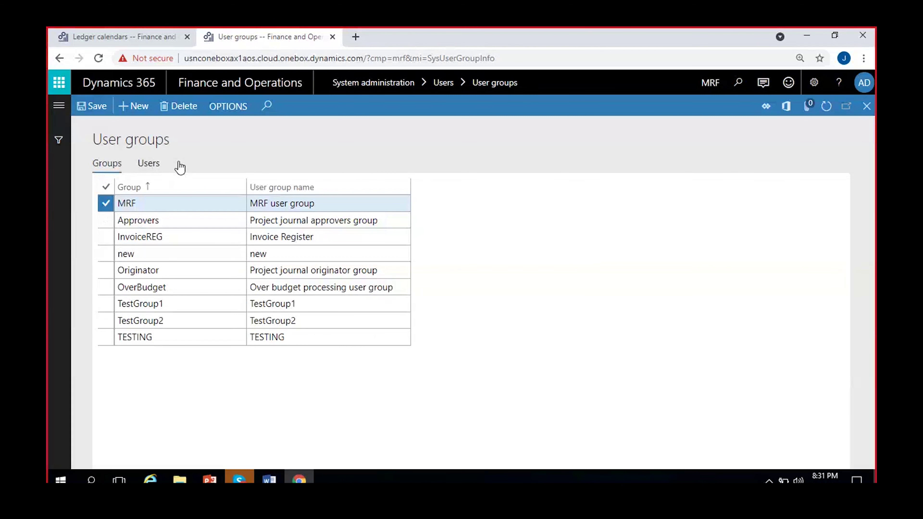
scroll(248, 251, down, 15)
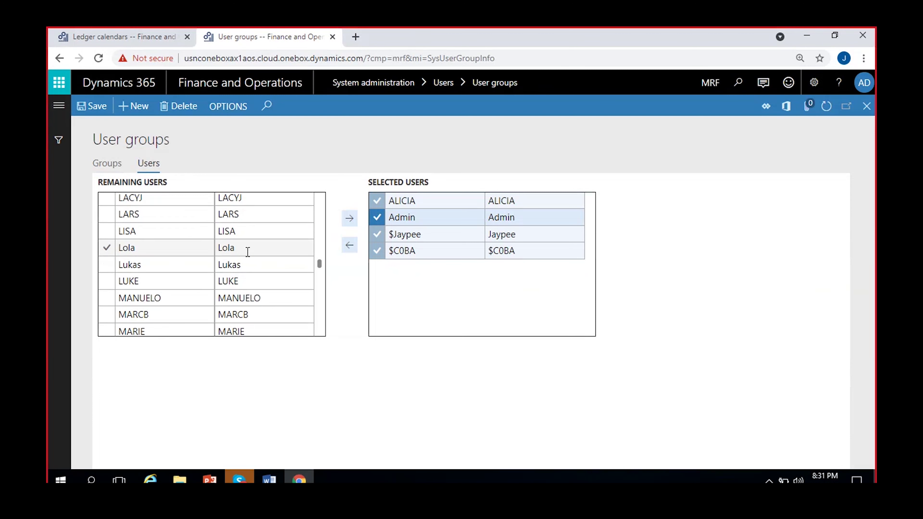
scroll(248, 252, up, 15)
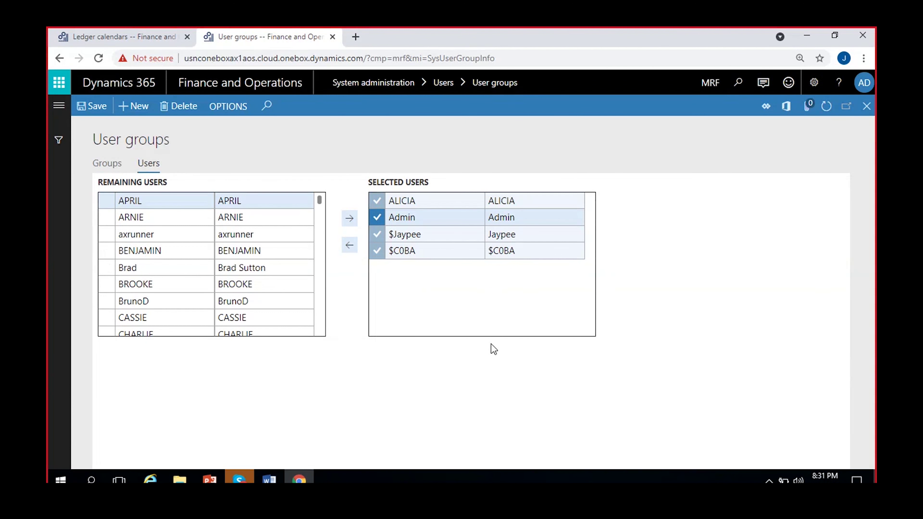
click(415, 252)
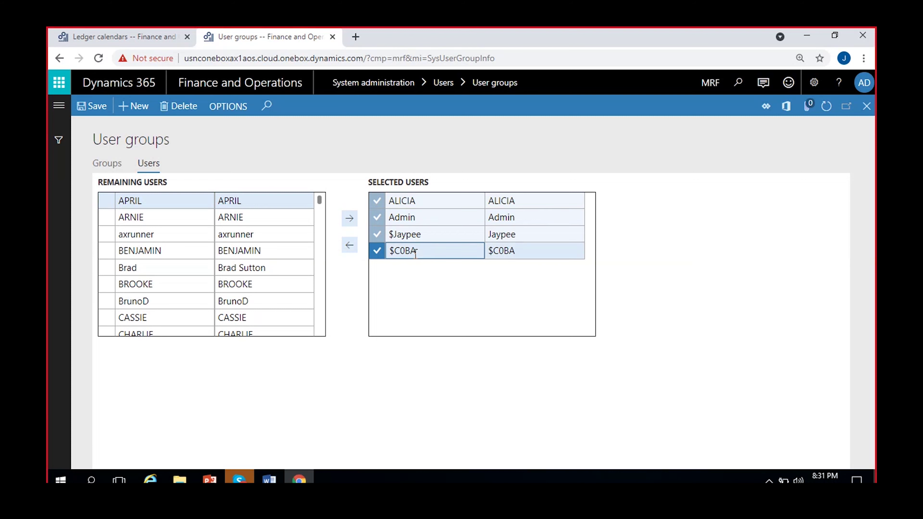
click(350, 246)
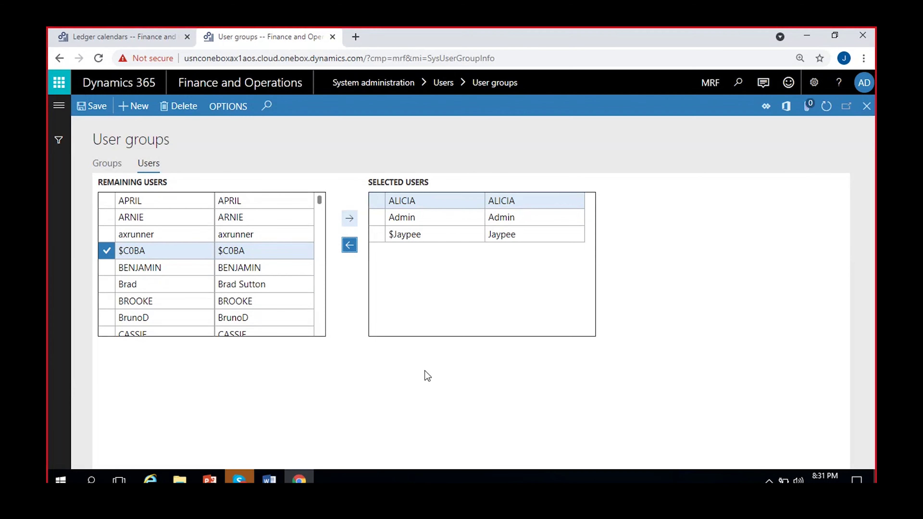
Dismiss the open access level choices on the Ledger calendars page, and return to User groups to save the MRF group's user assignment
click(107, 163)
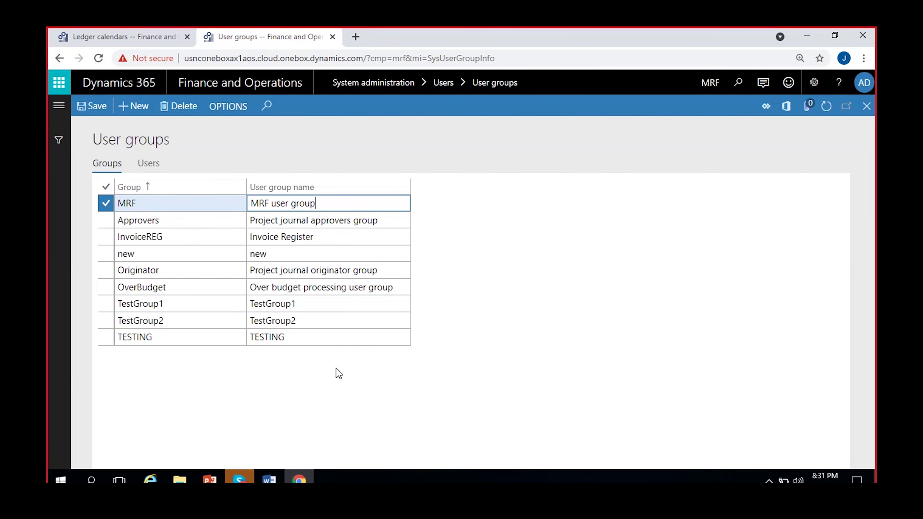
click(132, 29)
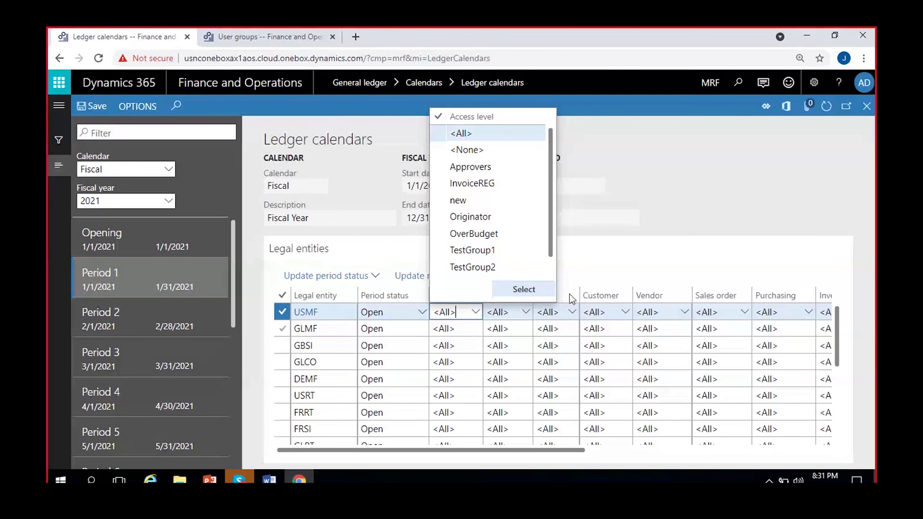
click(644, 189)
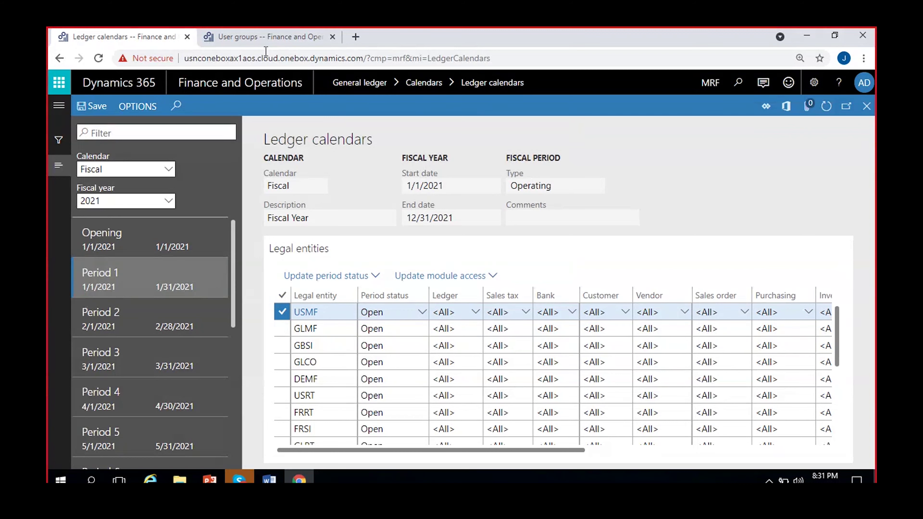
click(269, 41)
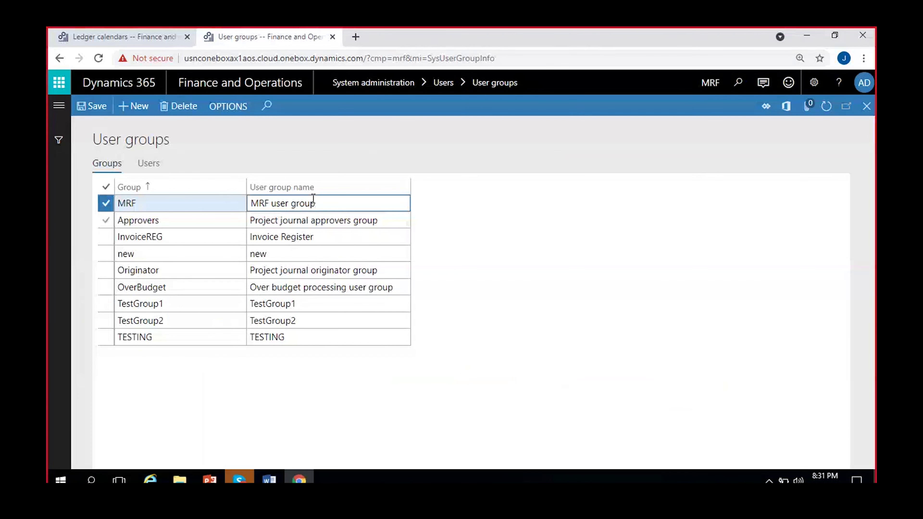
click(148, 164)
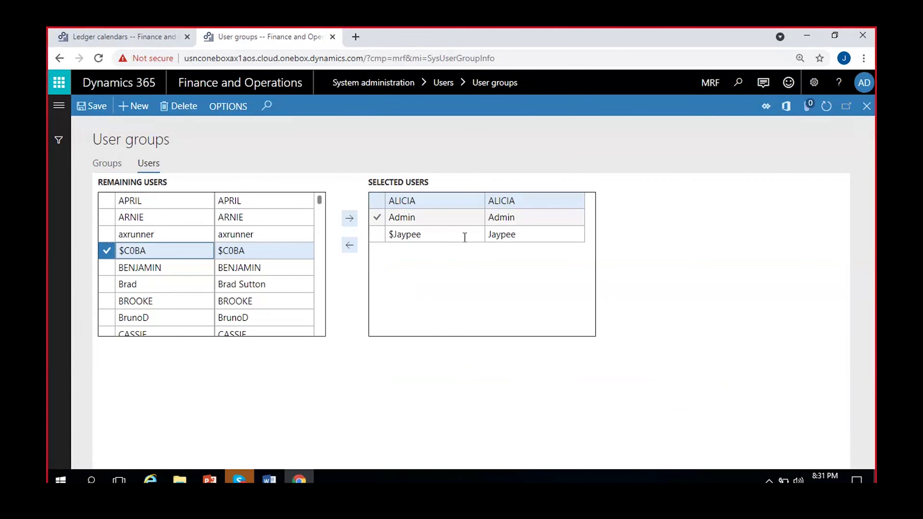
click(83, 113)
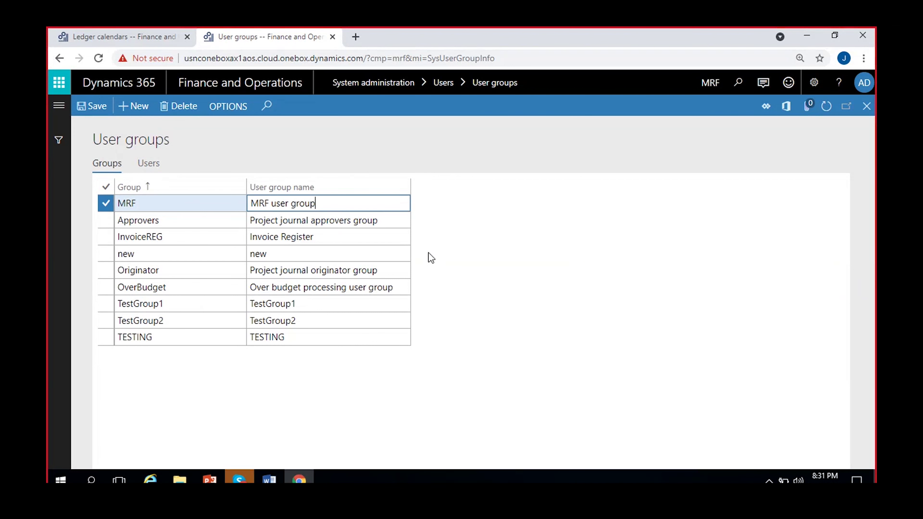
On the Ledger calendars page, set the Ledger access level for USMF in Period 1 to MRF
click(136, 36)
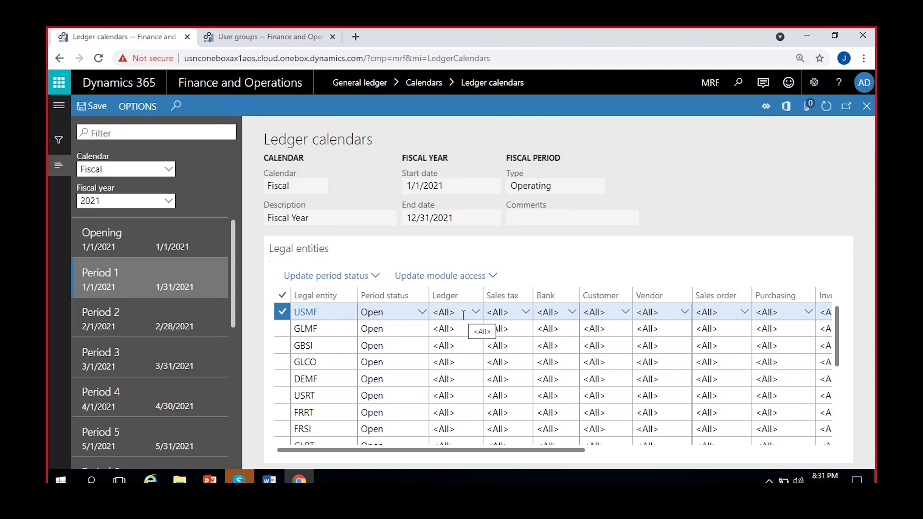
click(474, 313)
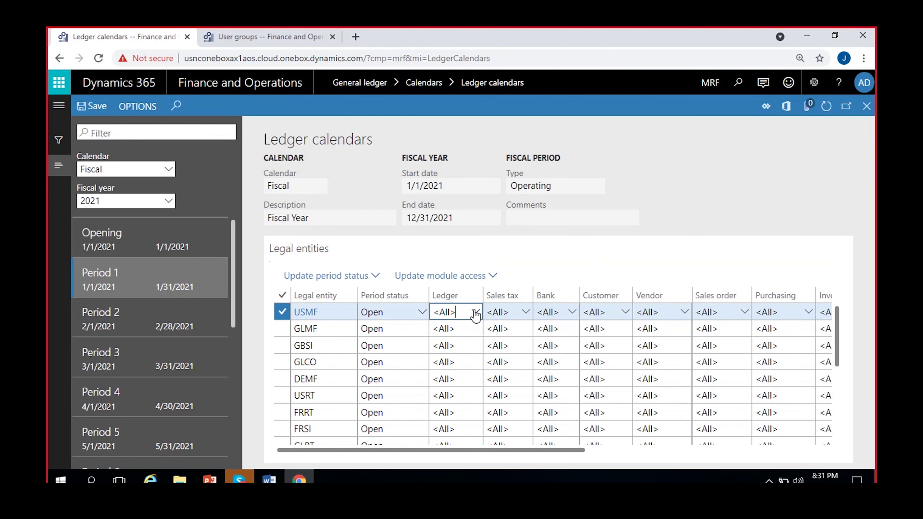
click(475, 313)
scroll(495, 229, down, 1)
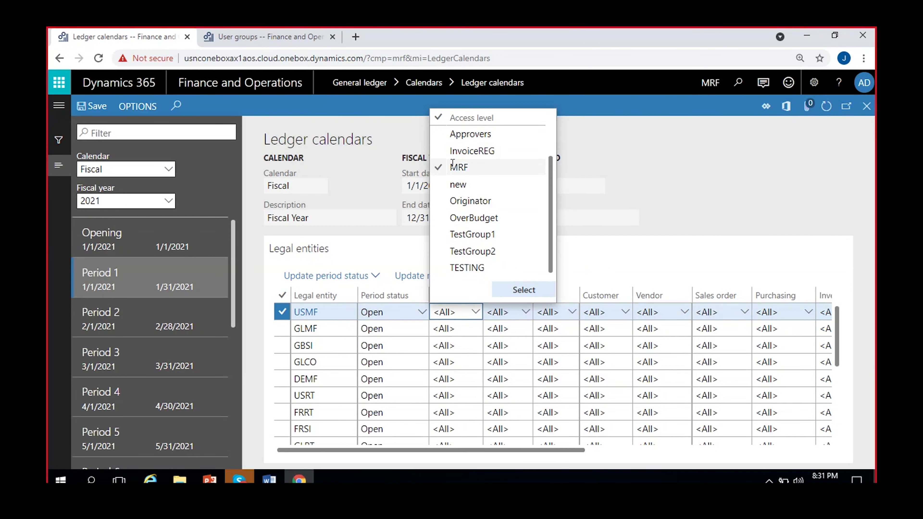
click(473, 166)
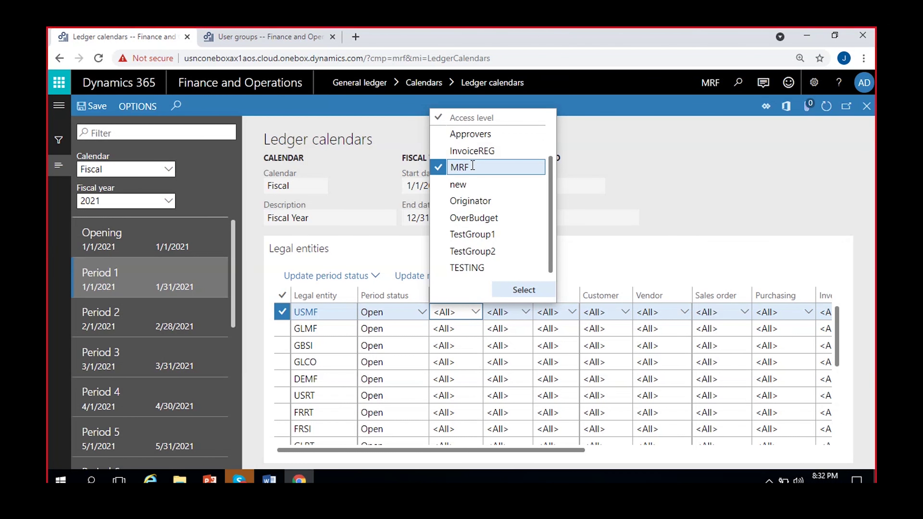
click(524, 290)
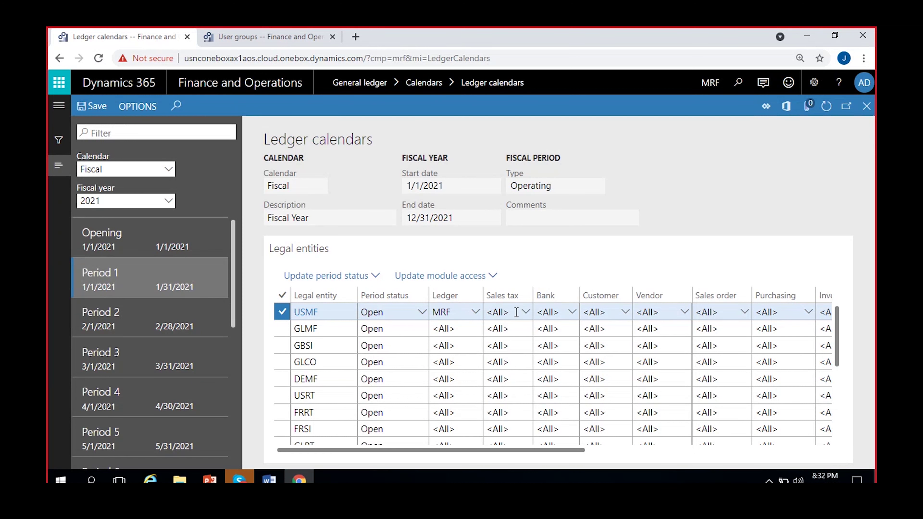
Set the Sales tax access level for USMF in Period 1 to MRF
click(524, 318)
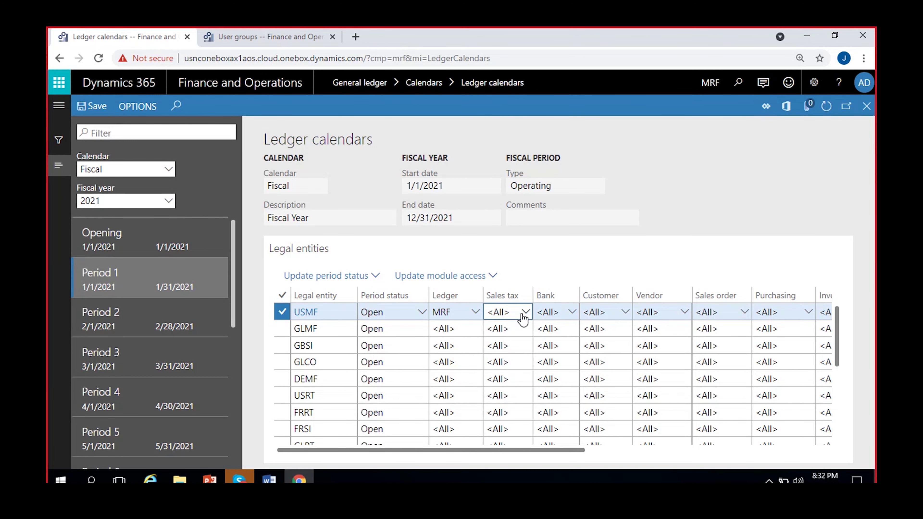
click(523, 319)
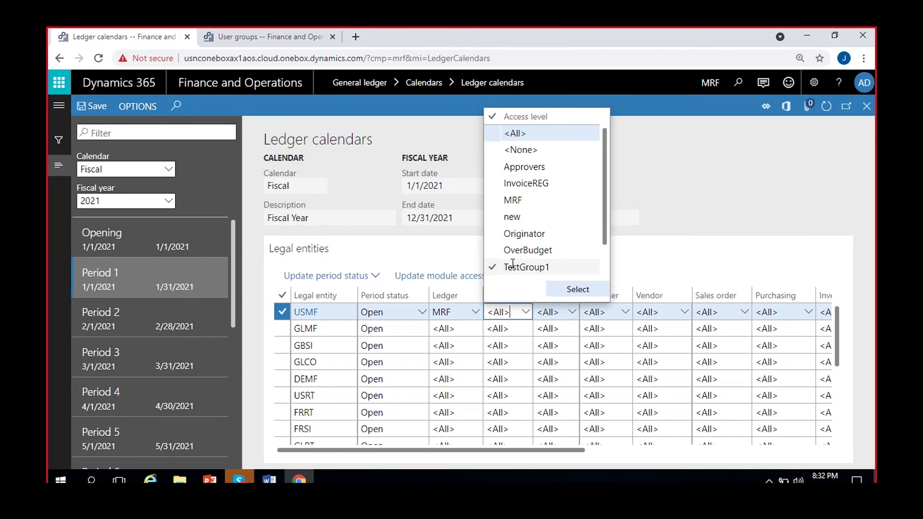
click(540, 200)
click(573, 290)
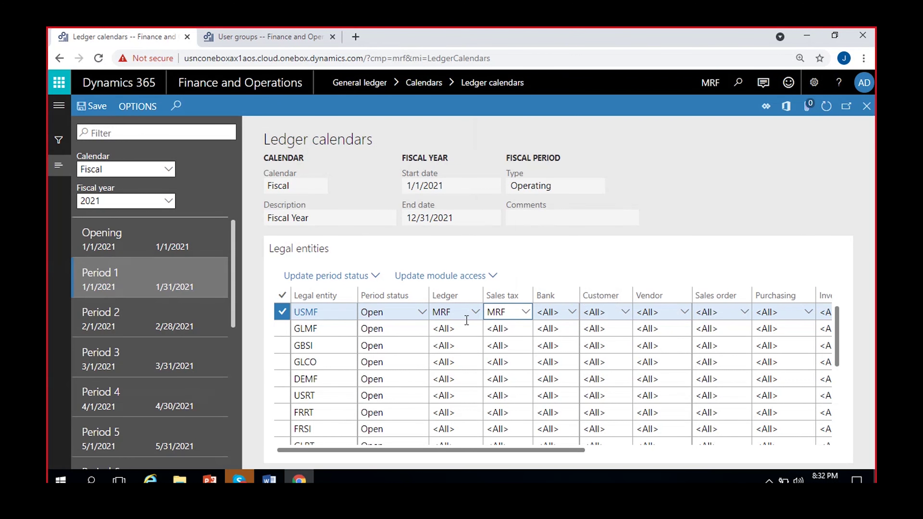
Set both the Ledger and Sales tax access levels for USMF in Period 1 back to <All>
click(474, 312)
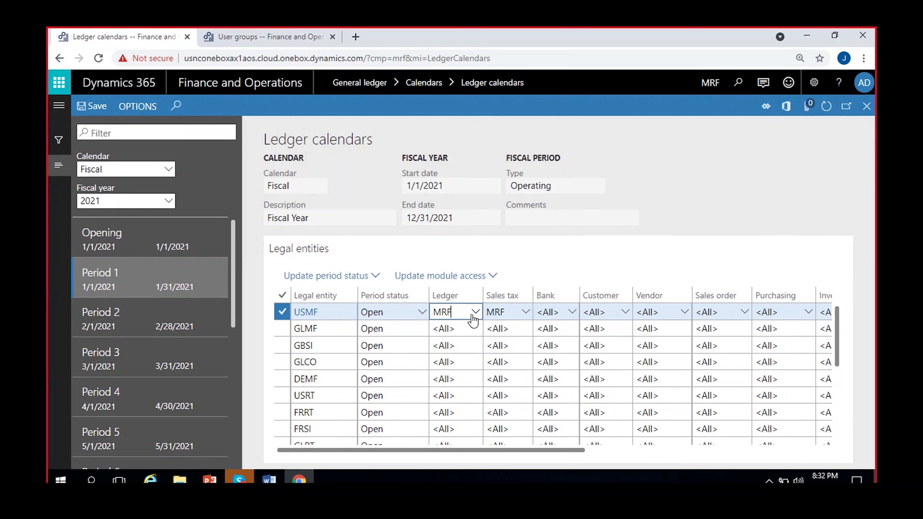
click(473, 134)
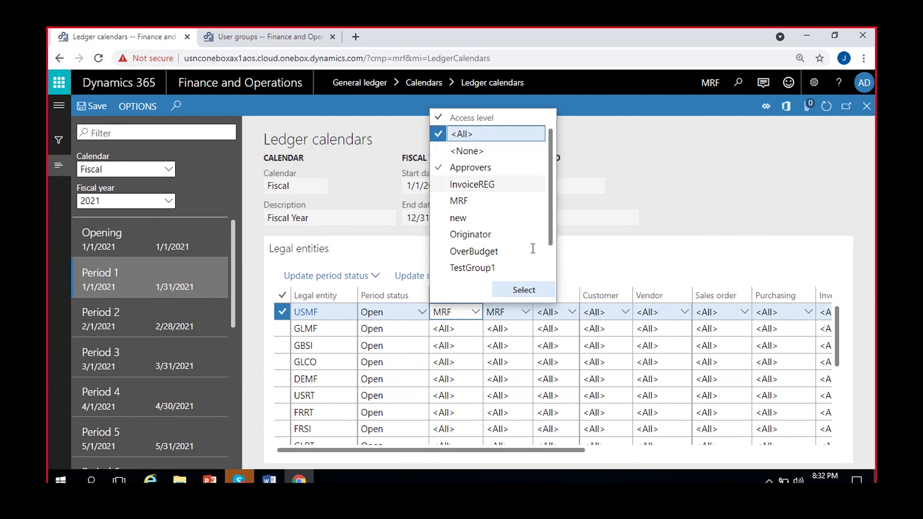
click(524, 290)
click(526, 312)
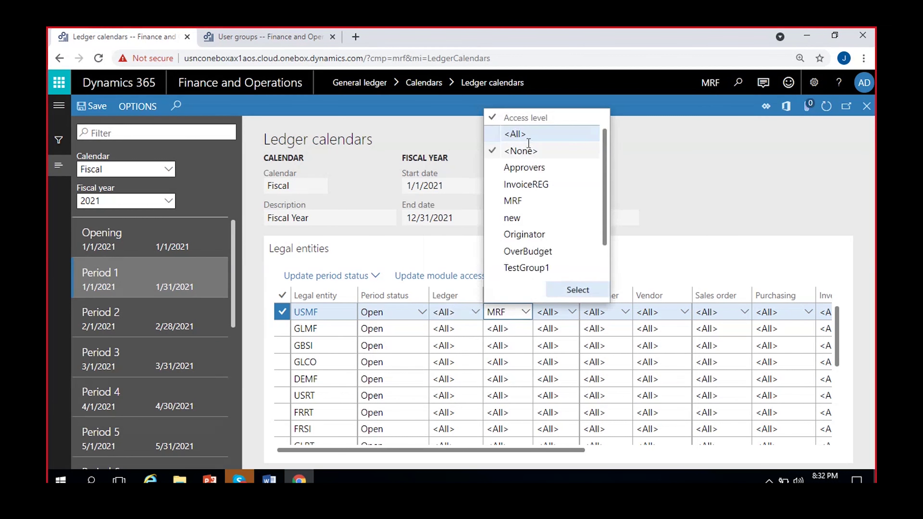
click(545, 134)
click(566, 293)
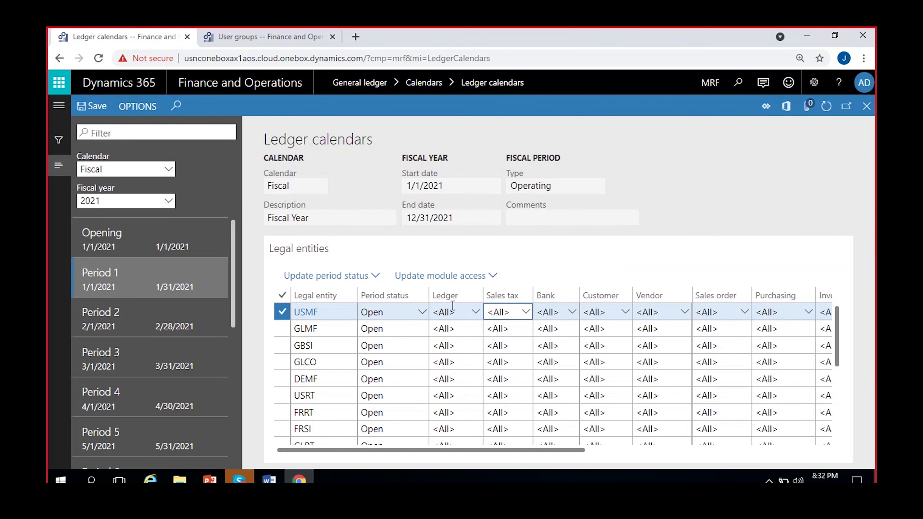
Look at the legal entities' statuses and module access for Period 2, and return to Period 1
click(464, 312)
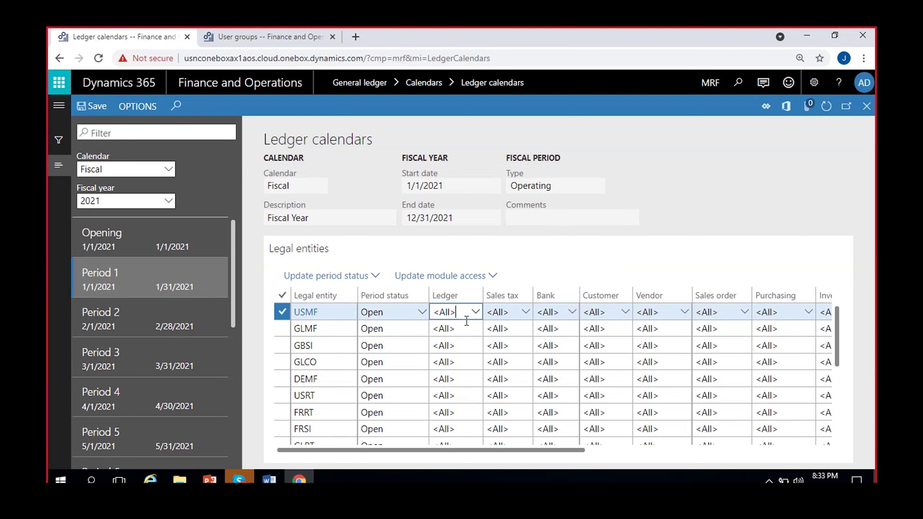
click(163, 322)
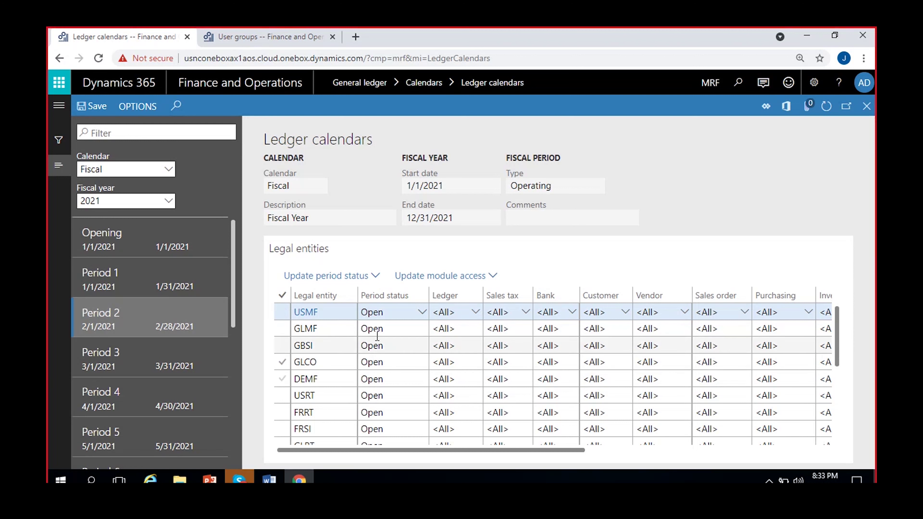
click(148, 286)
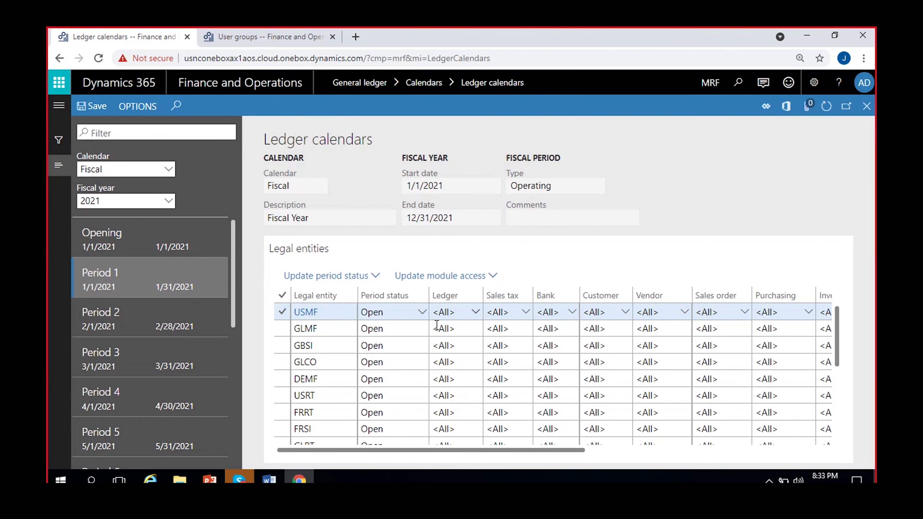
Update the Ledger module access for USMF, GLMF, GBSI and GLCO in Period 1 to MRF in bulk
click(282, 313)
click(282, 329)
click(282, 346)
click(282, 362)
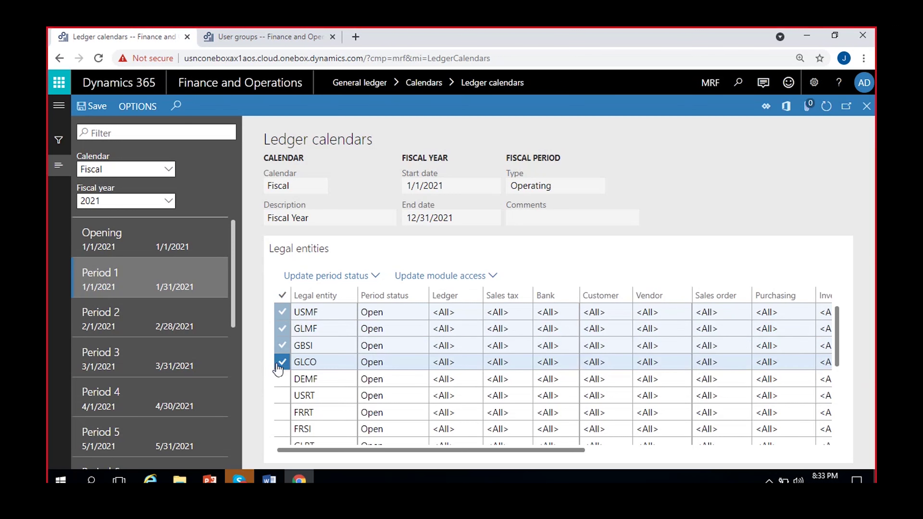
click(485, 280)
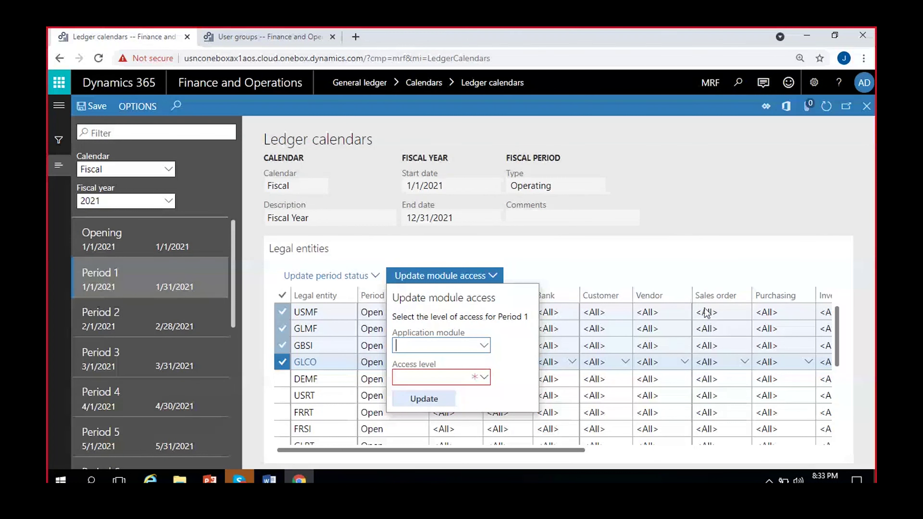
click(484, 346)
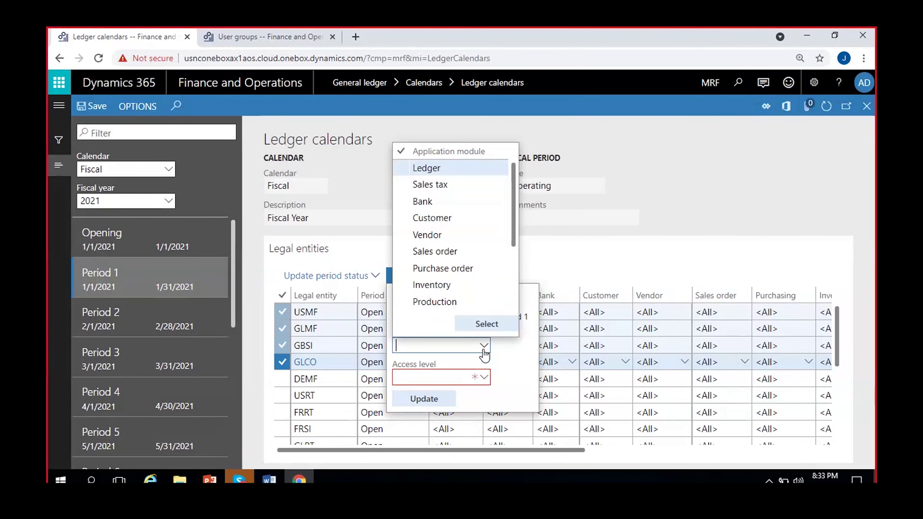
click(484, 328)
click(483, 321)
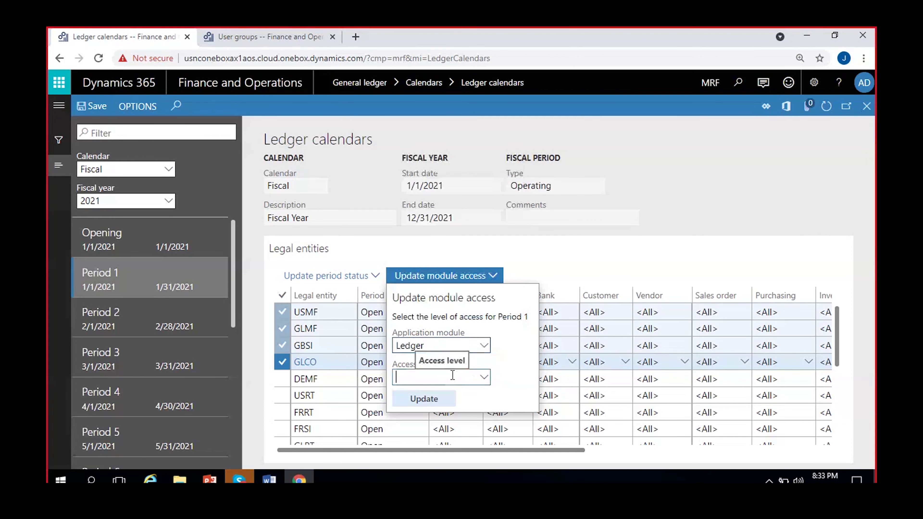
click(487, 377)
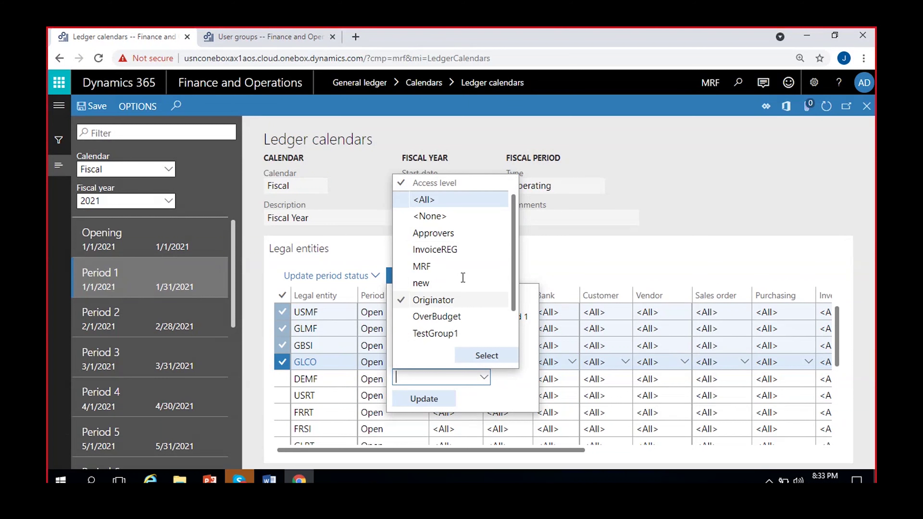
click(446, 266)
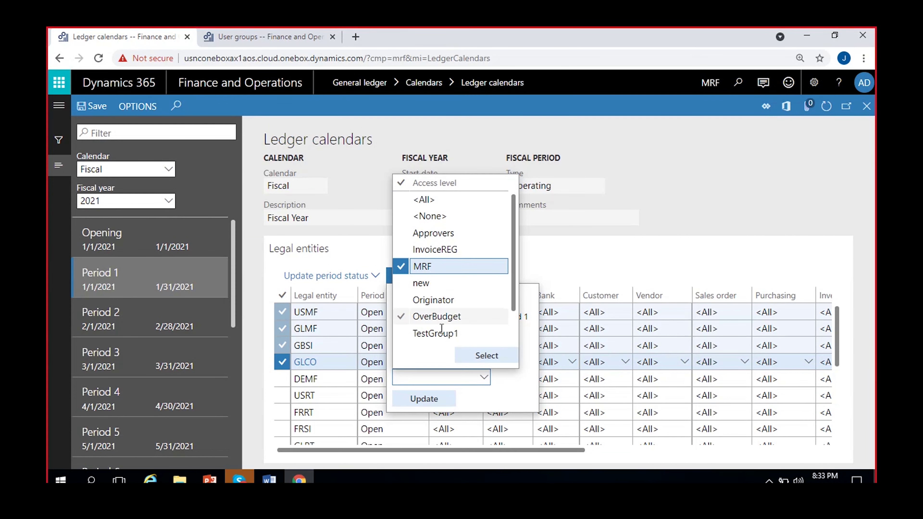
click(481, 358)
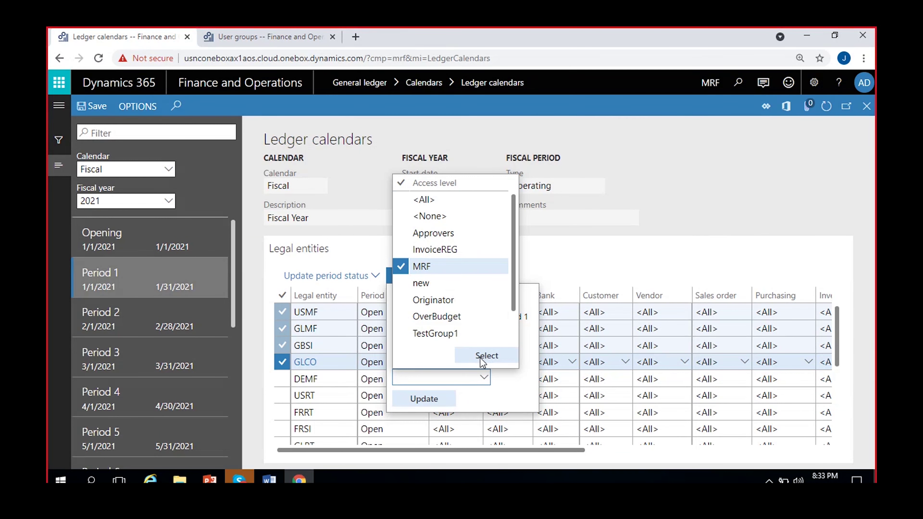
click(436, 401)
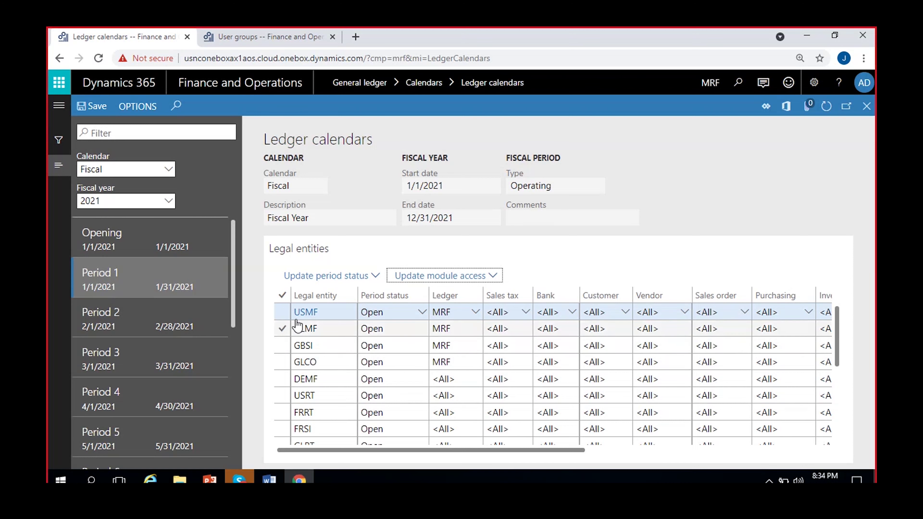
Reset the Ledger module access for USMF, GLMF, GBSI and GLCO in Period 1 to <All> in bulk
click(282, 312)
click(282, 328)
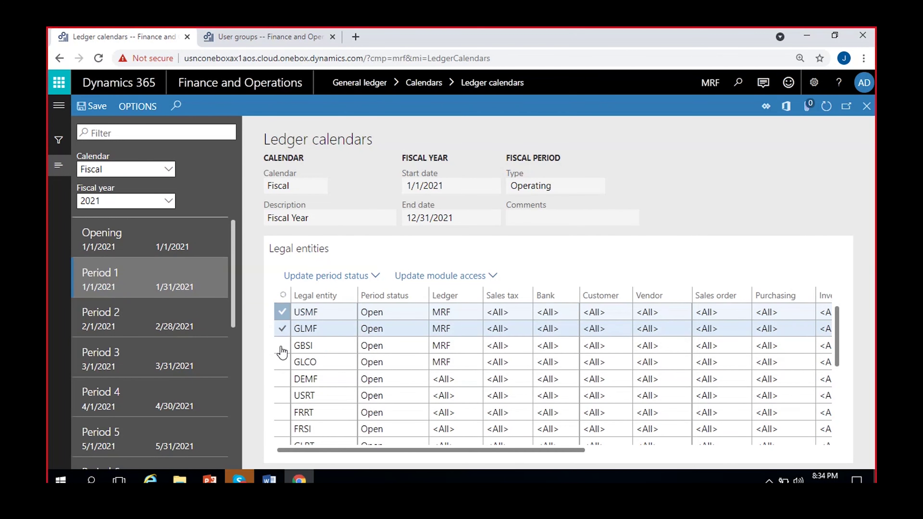
click(282, 352)
click(282, 361)
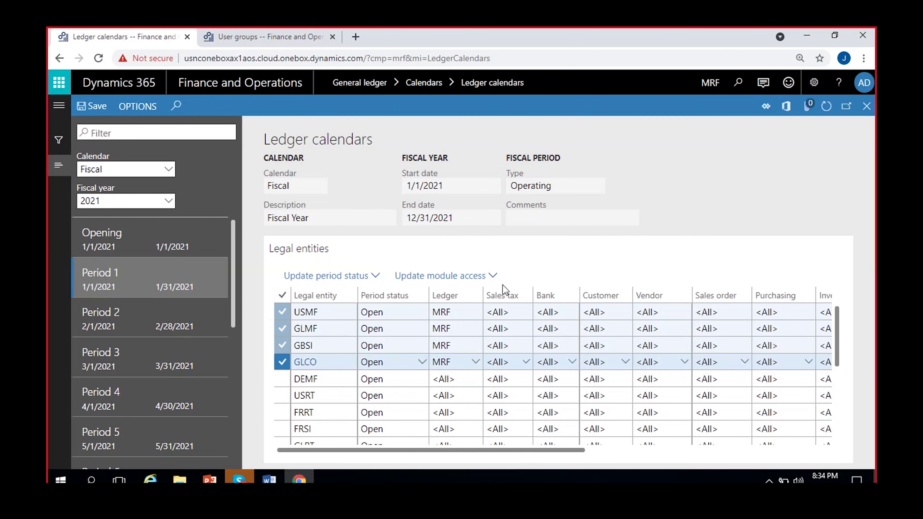
click(492, 277)
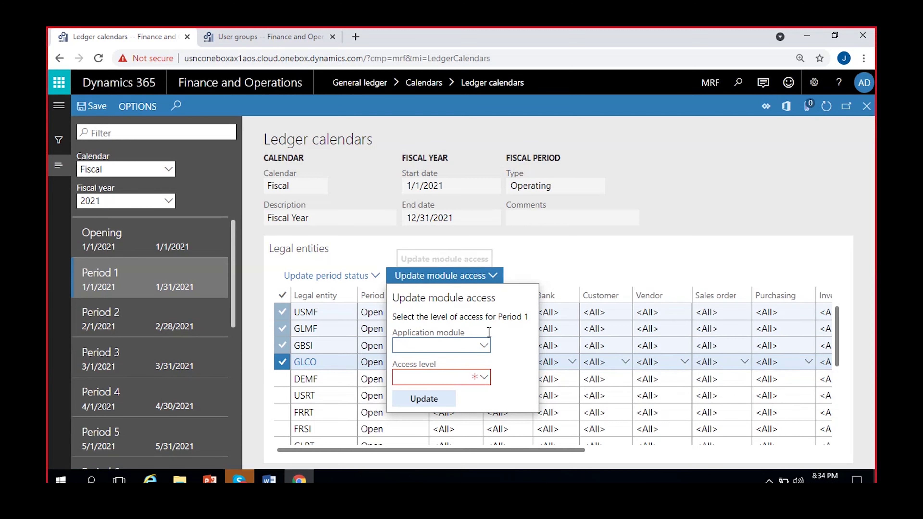
click(484, 346)
click(443, 168)
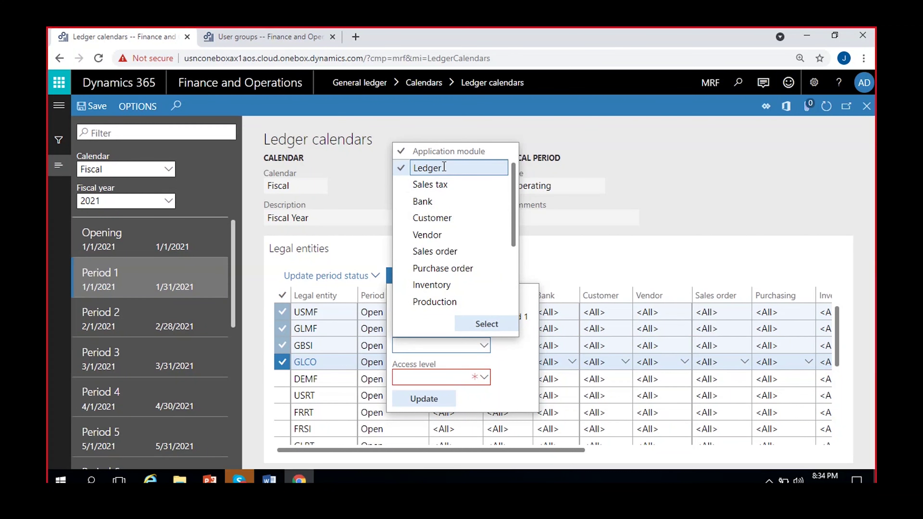
click(484, 324)
click(472, 377)
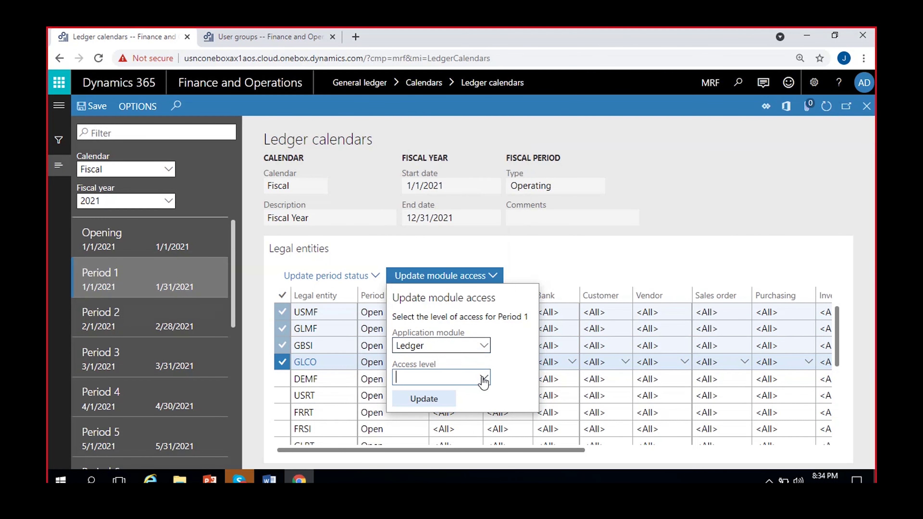
click(459, 201)
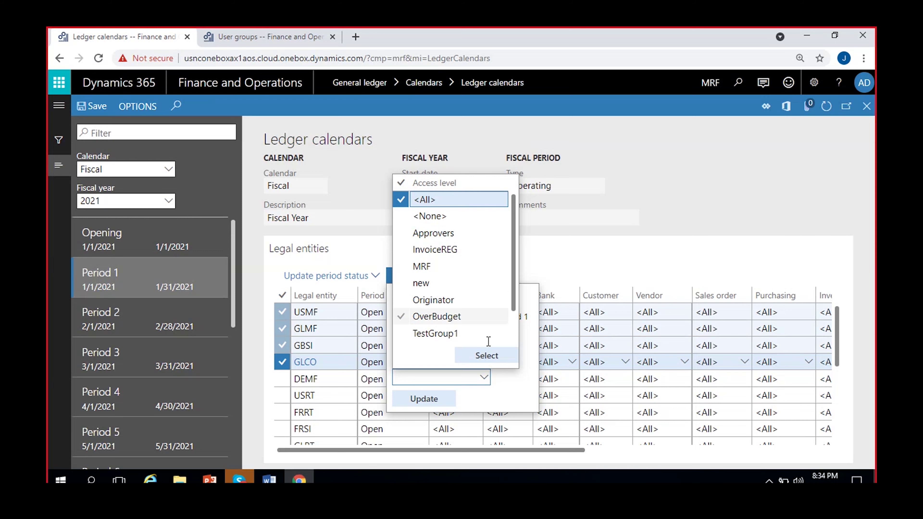
click(480, 357)
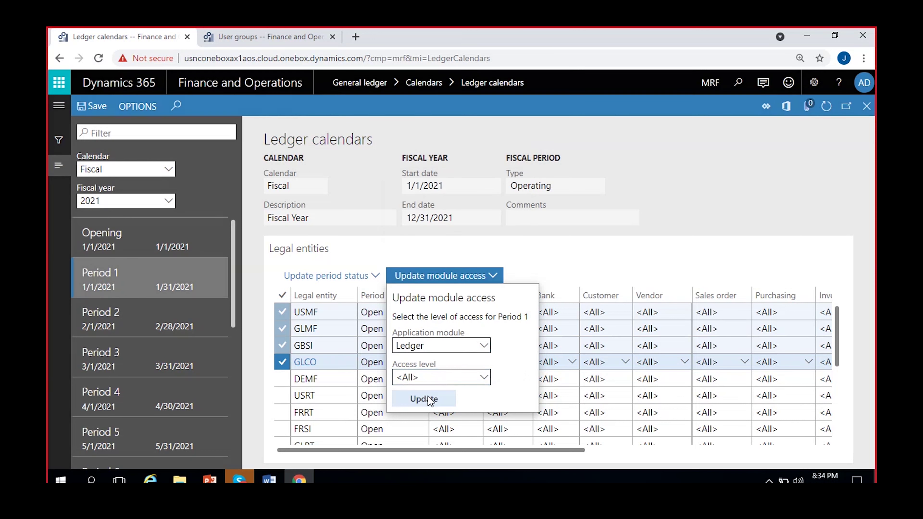
click(426, 399)
Set the Ledger access level for USMF in Period 1 to <None>
click(474, 314)
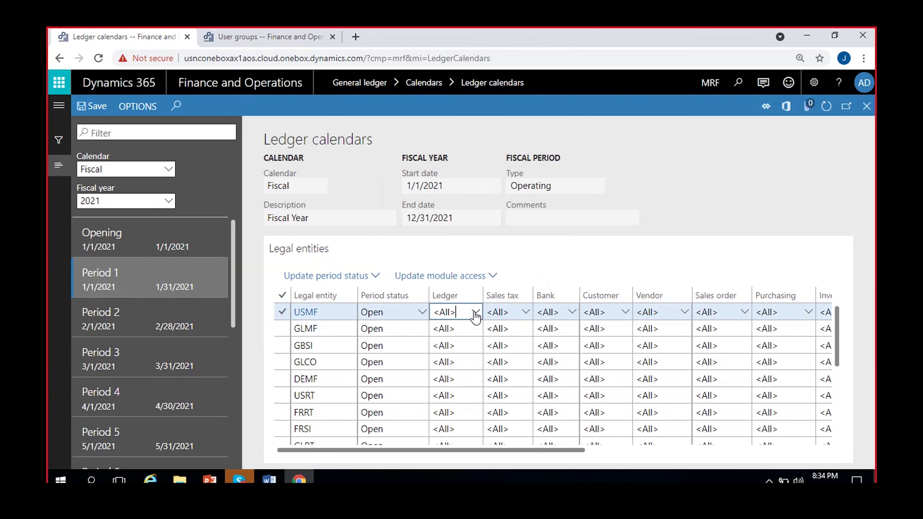
click(476, 313)
click(467, 150)
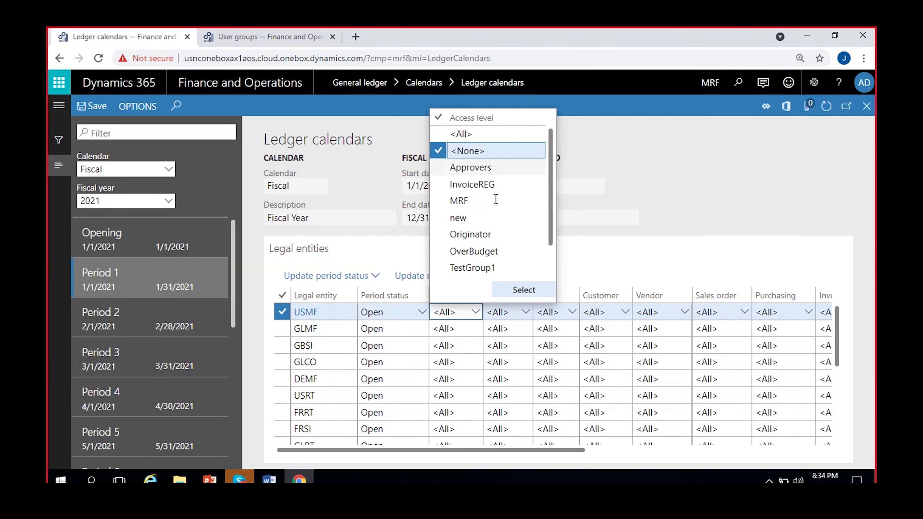
click(521, 291)
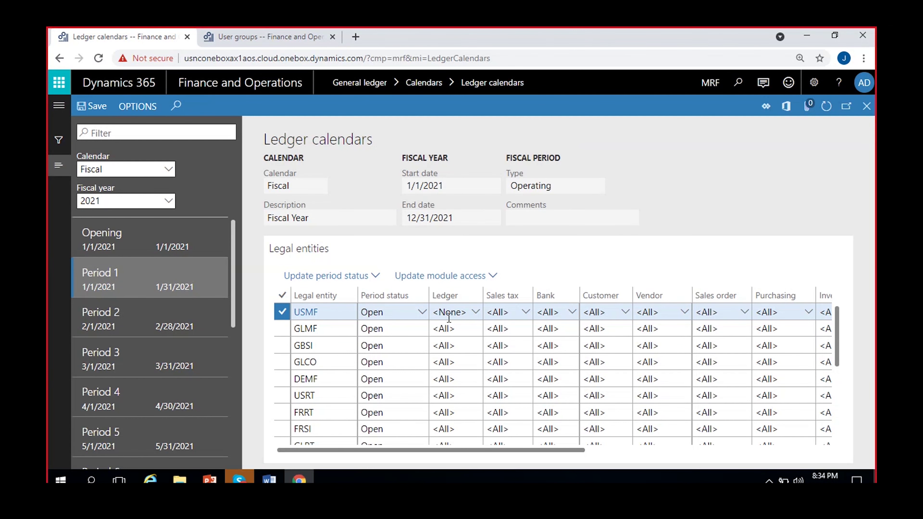
Review the Ledger access level options for USMF in Period 1 and set the level back to <All>
click(475, 314)
click(474, 313)
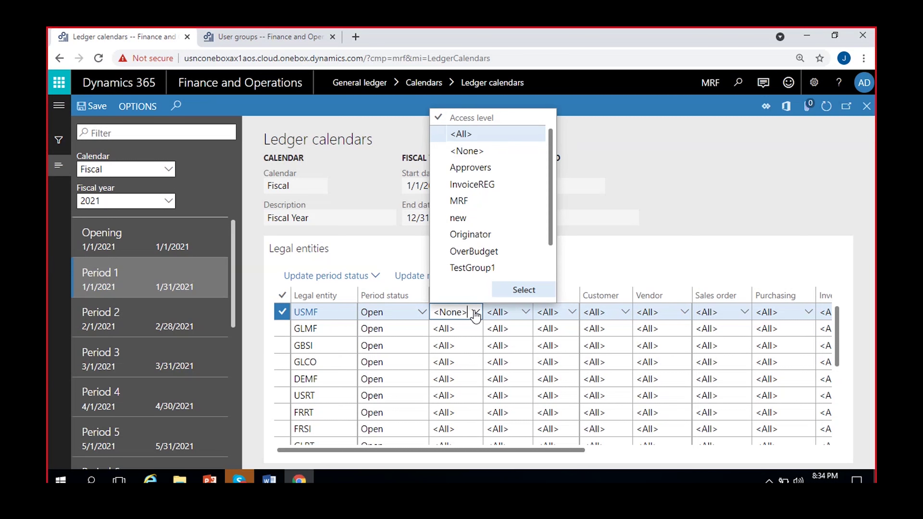
click(745, 185)
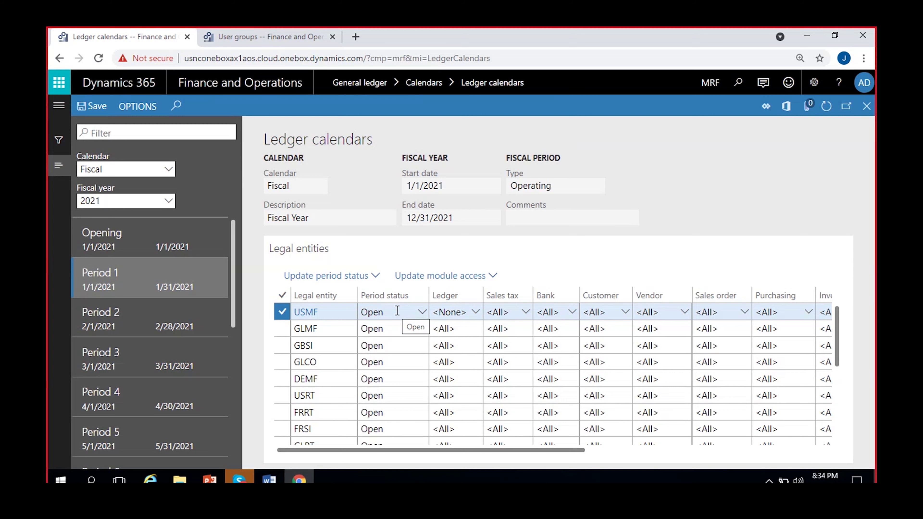
click(473, 311)
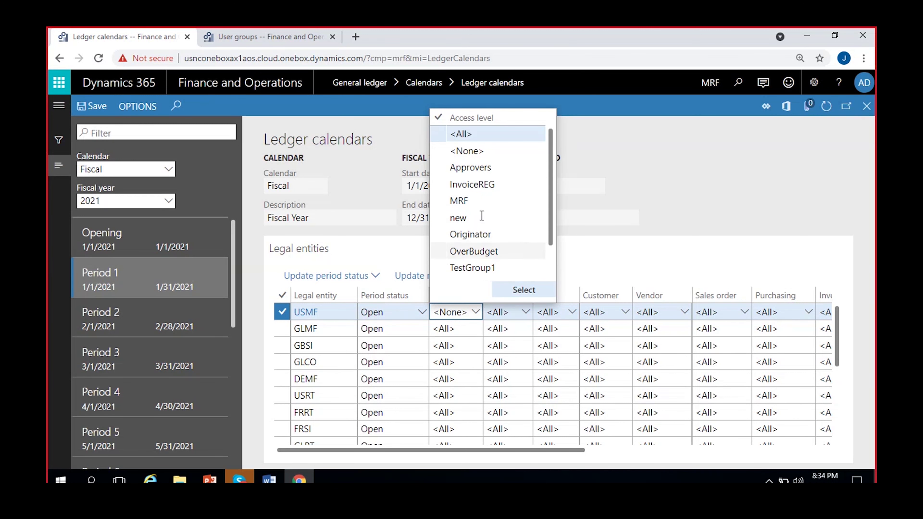
click(473, 135)
click(523, 290)
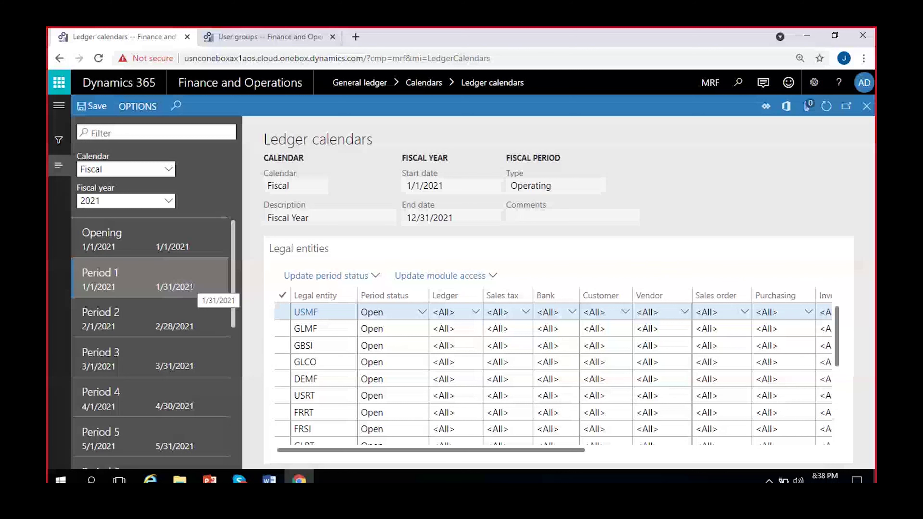
Switch to the Word notes to view the ledger calendar definition, and return to Ledger calendars in Chrome
click(406, 313)
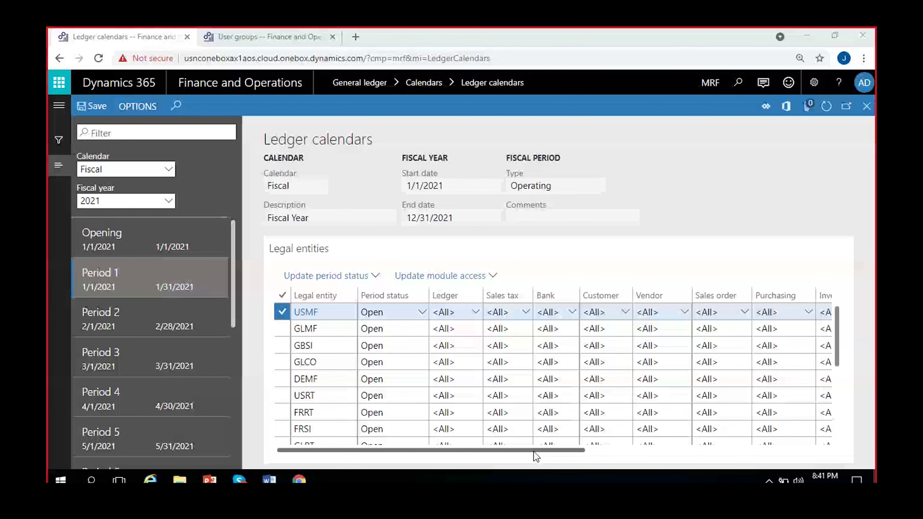
click(270, 480)
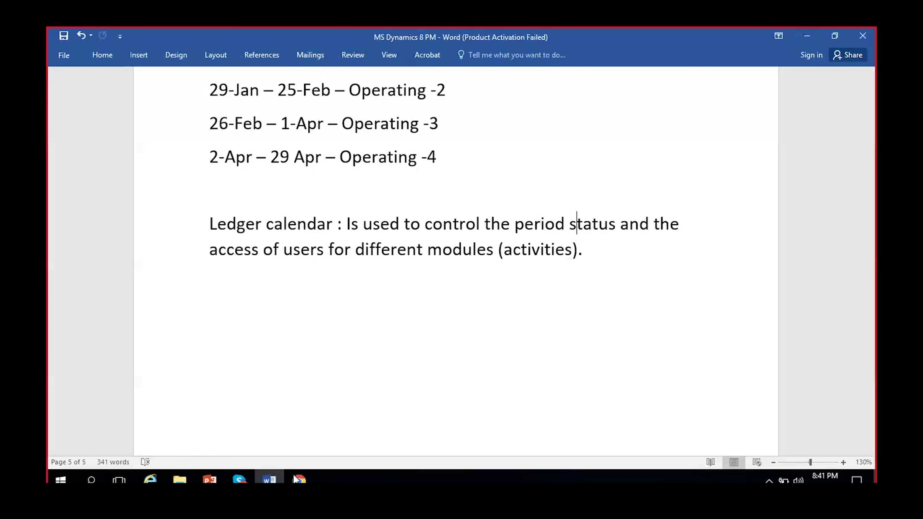
click(269, 481)
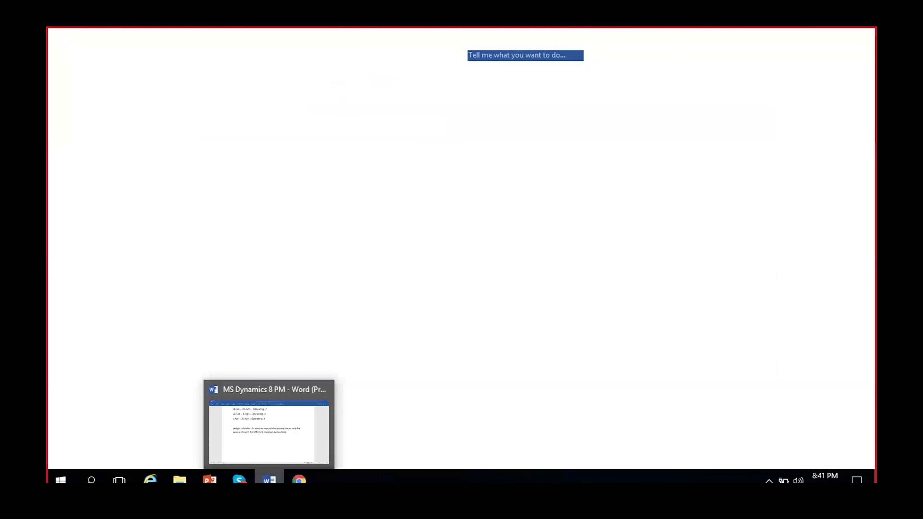
click(299, 481)
View Period 1 of the MRF Cal ledger calendar, and switch the calendar back to Fiscal
click(169, 171)
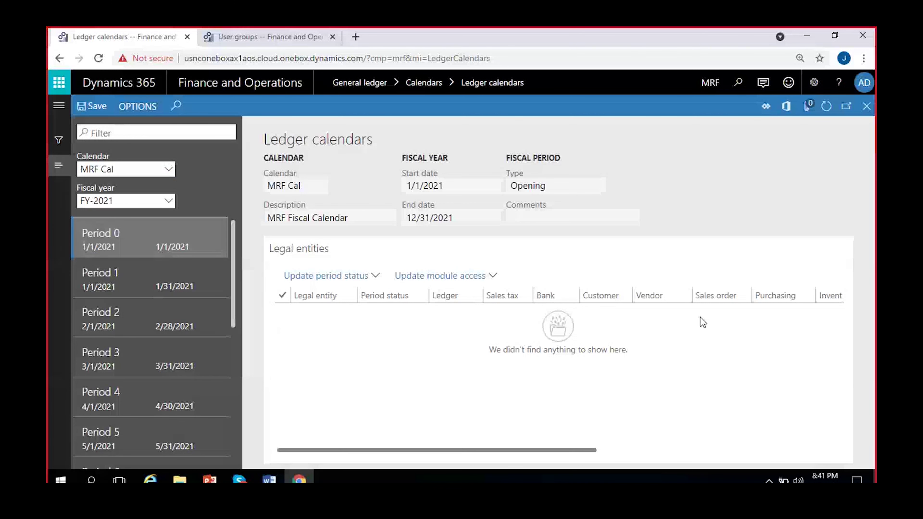
click(108, 287)
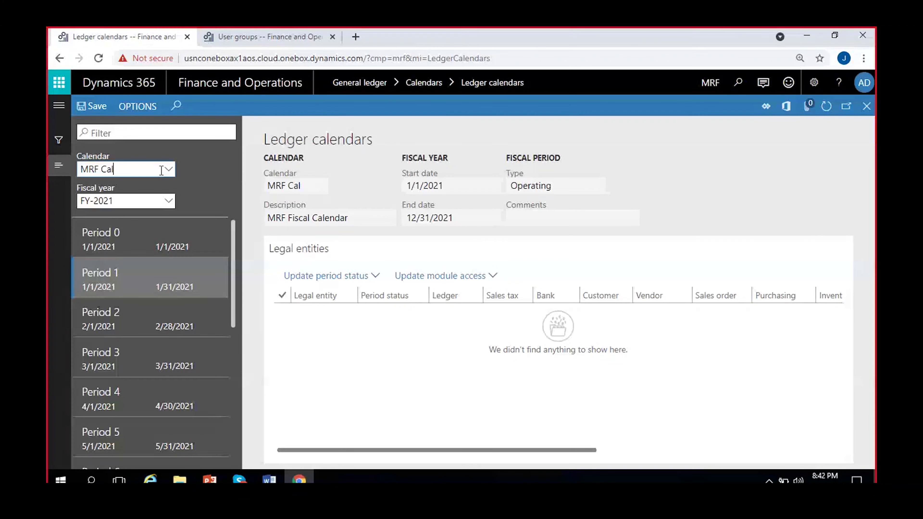
click(169, 170)
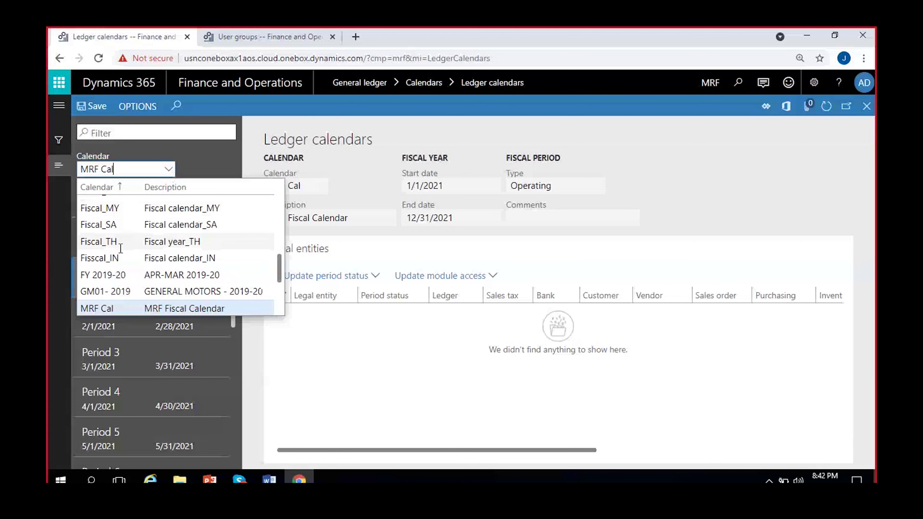
scroll(120, 249, up, 3)
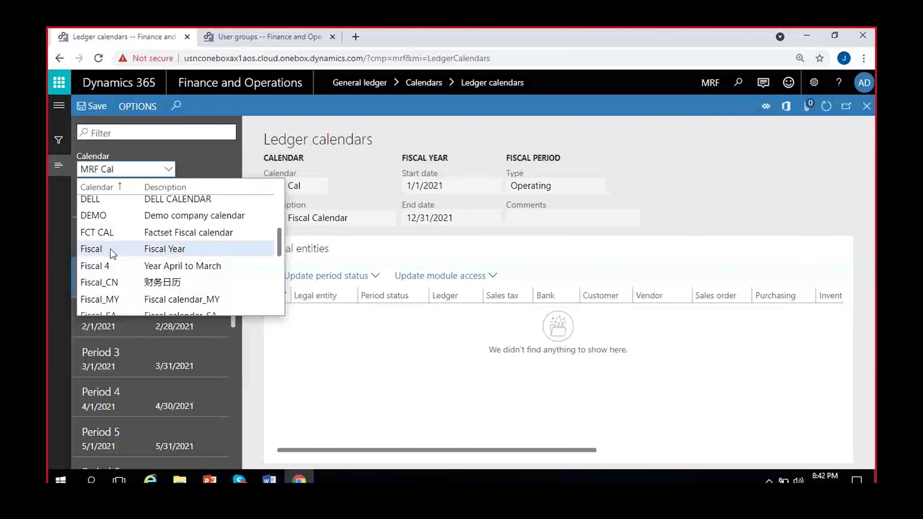
click(91, 249)
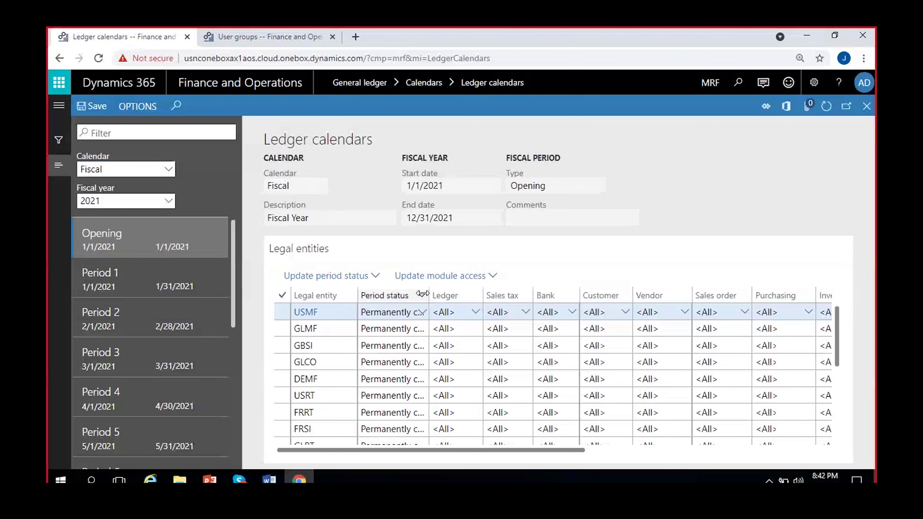
Widen the Period status column and open the Closing period of fiscal year 2021
drag(422, 294, 473, 294)
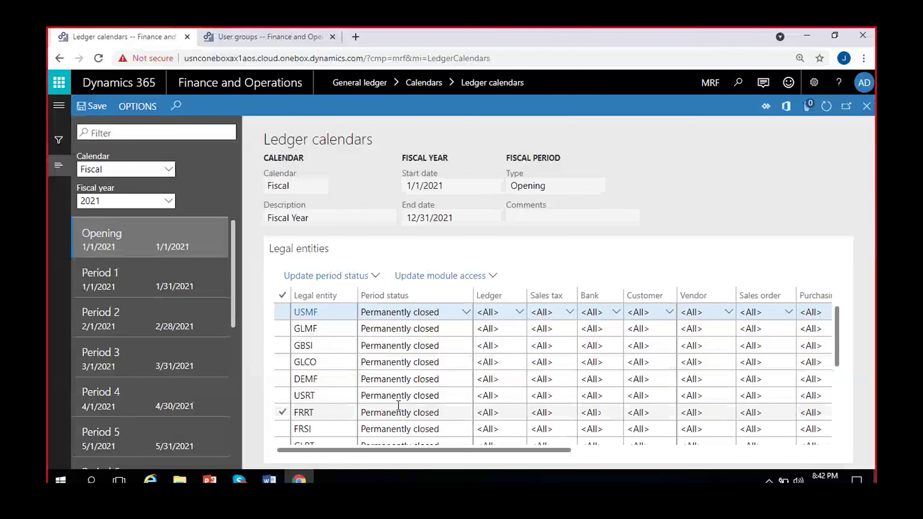
scroll(398, 406, down, 3)
scroll(397, 411, up, 3)
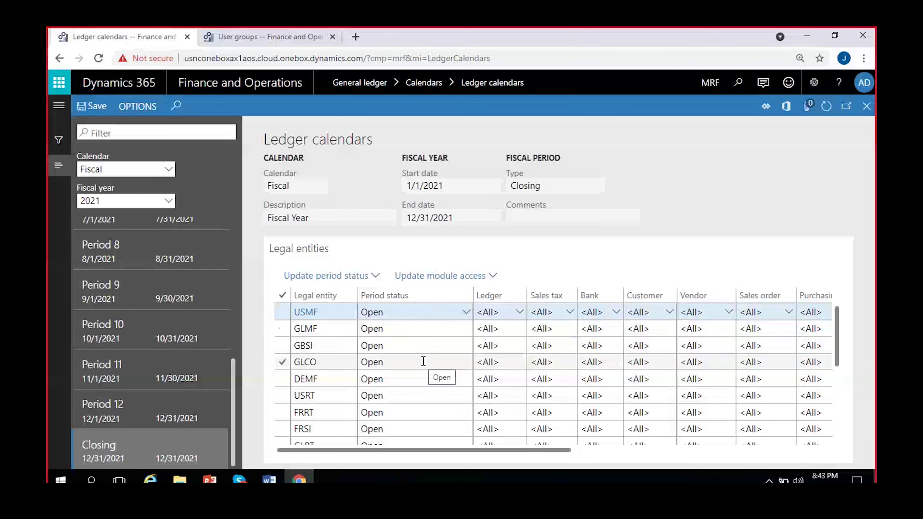
Look at the period status options available for USMF in the Closing period, leaving Open selected
click(416, 313)
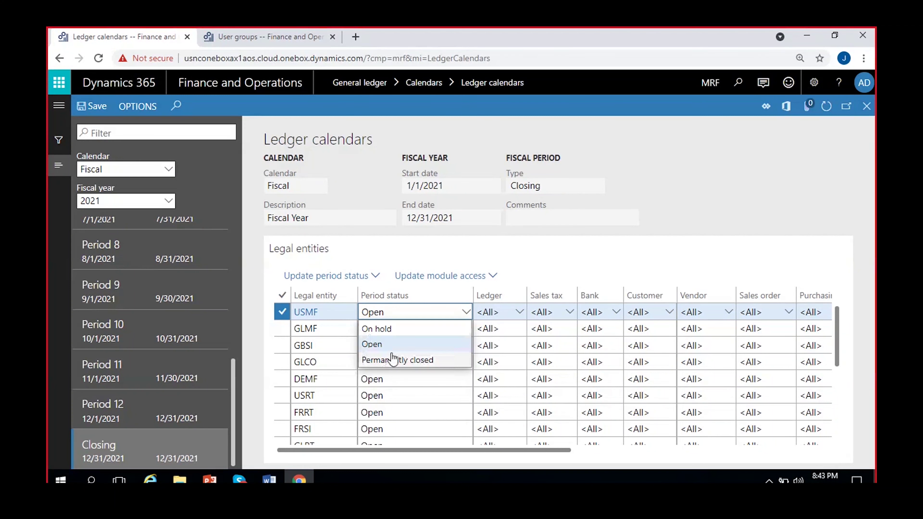
click(409, 344)
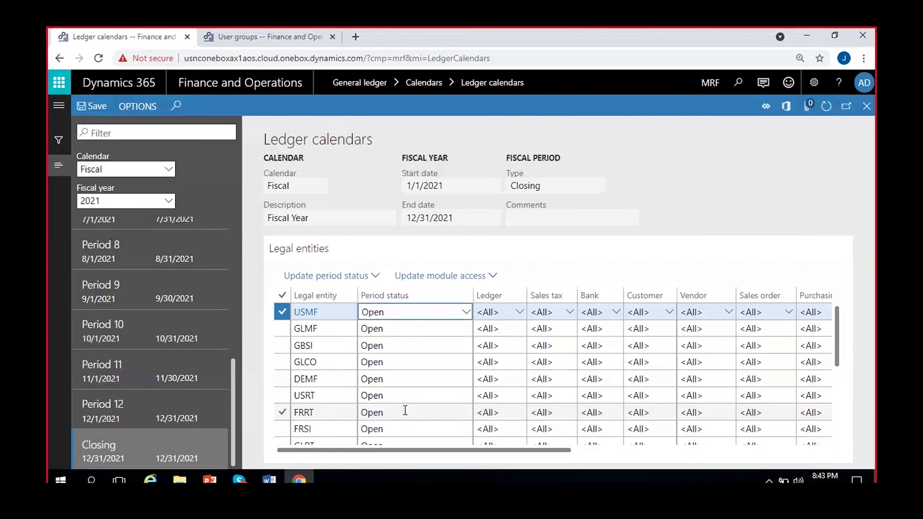
click(436, 313)
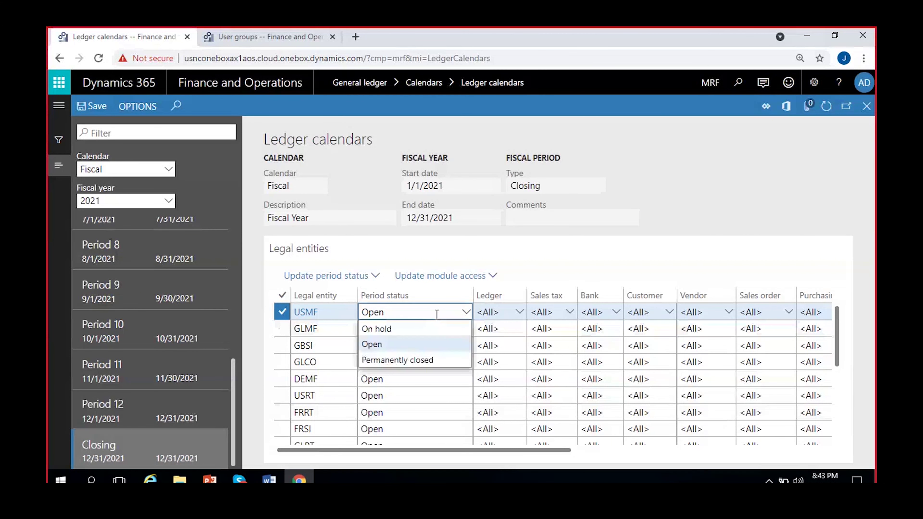
click(637, 230)
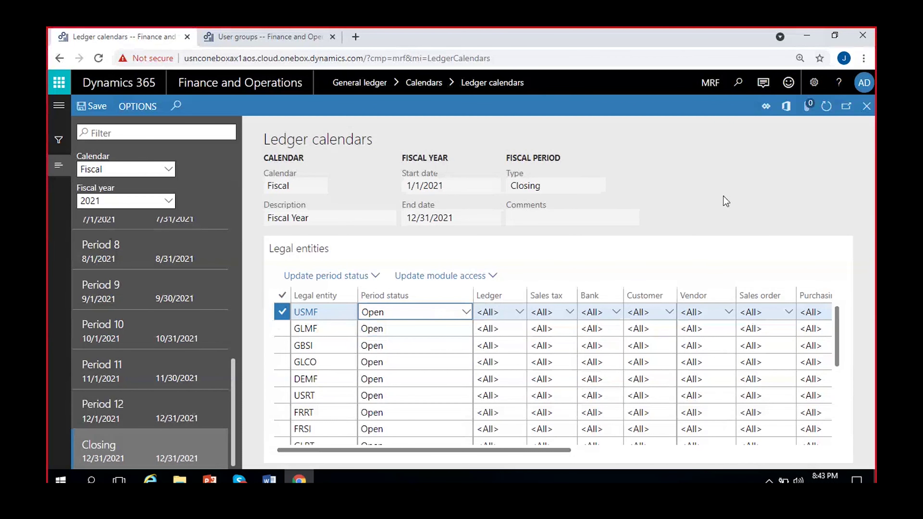